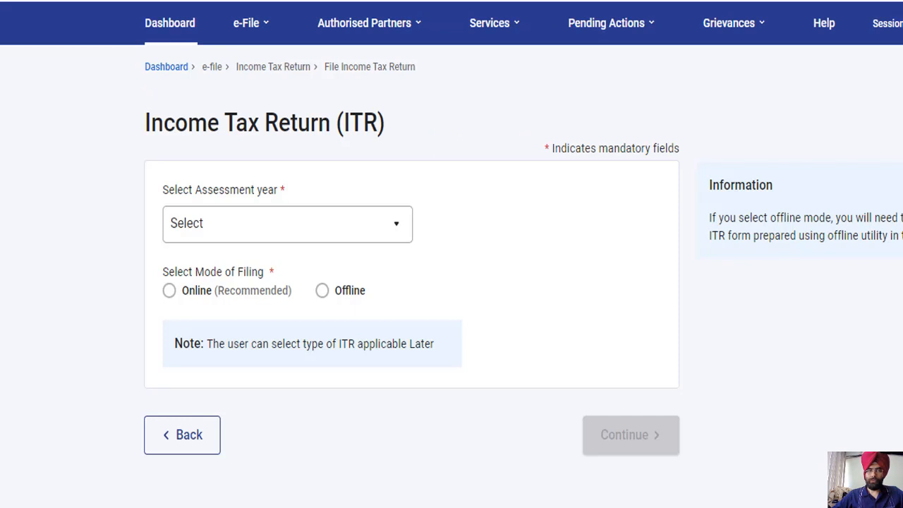
Step: Start an income tax return for assessment year 2023-24 (Current A.Y.) with Online as the mode of filing
mouse_move(252, 46)
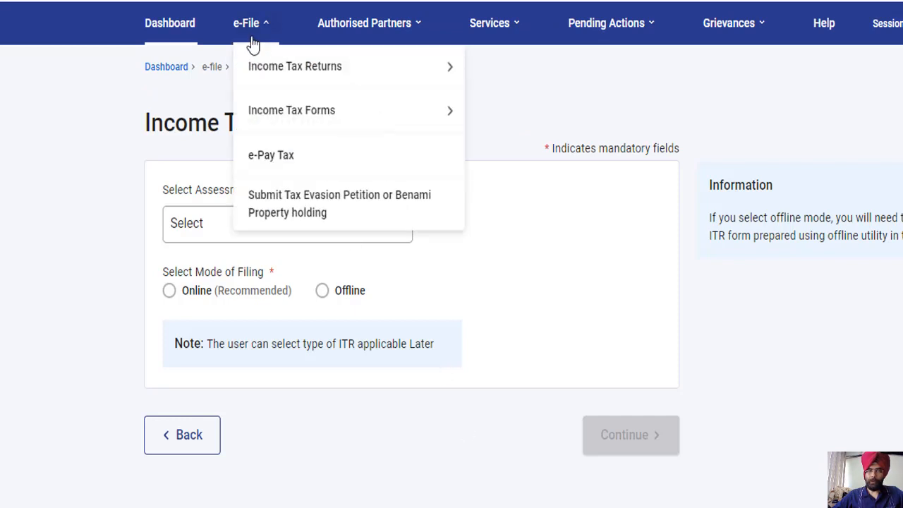
mouse_move(281, 79)
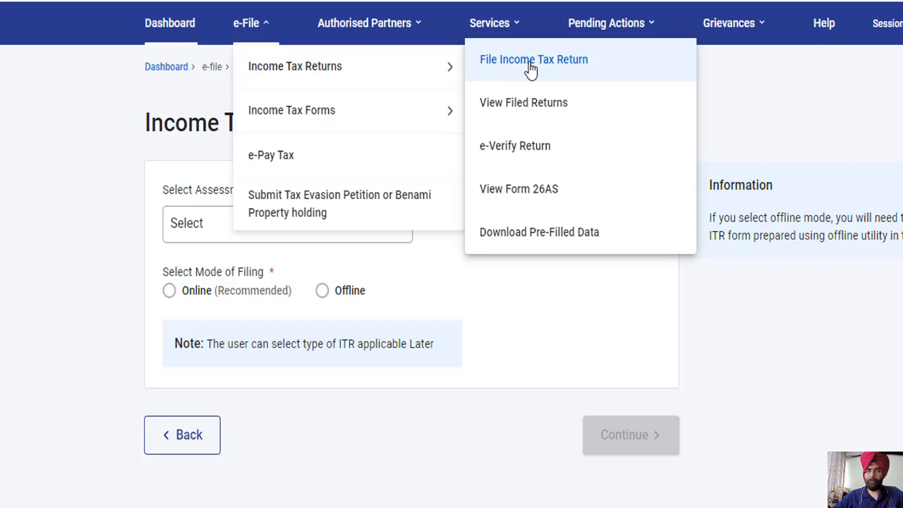
left_click(210, 226)
left_click(212, 313)
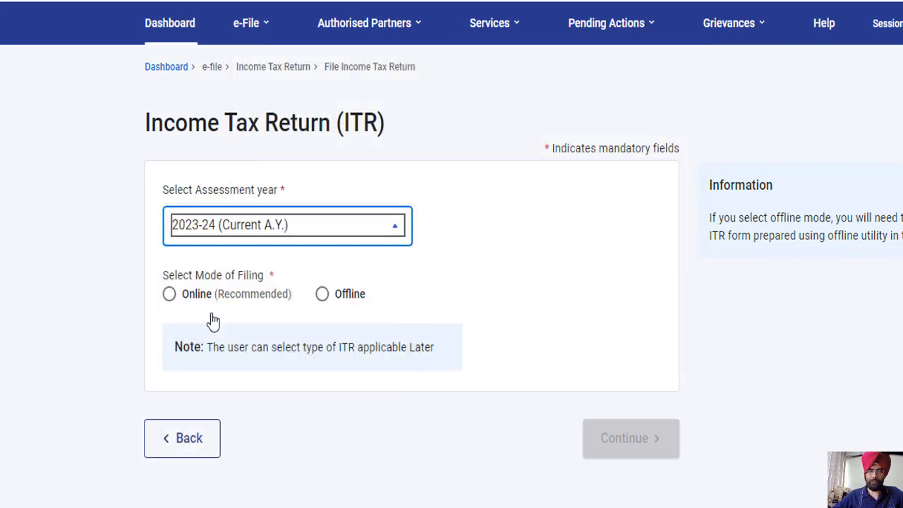
left_click(169, 299)
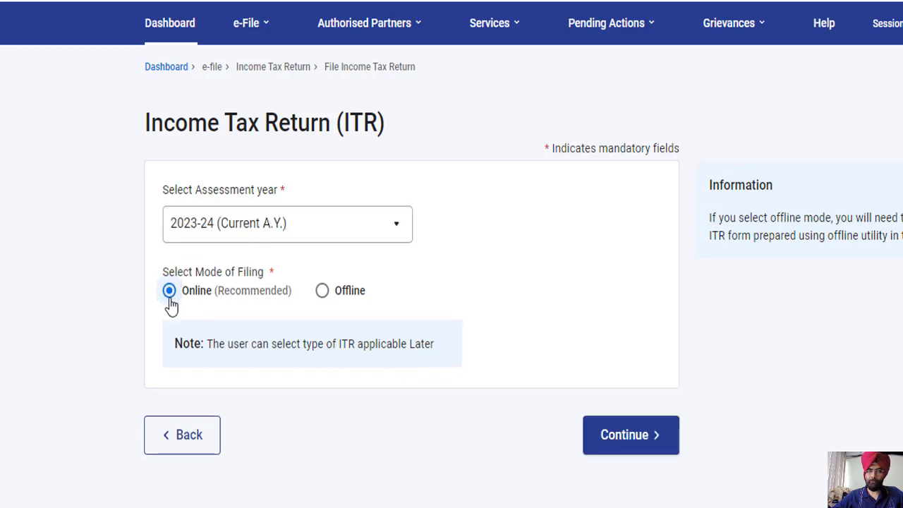
left_click(642, 455)
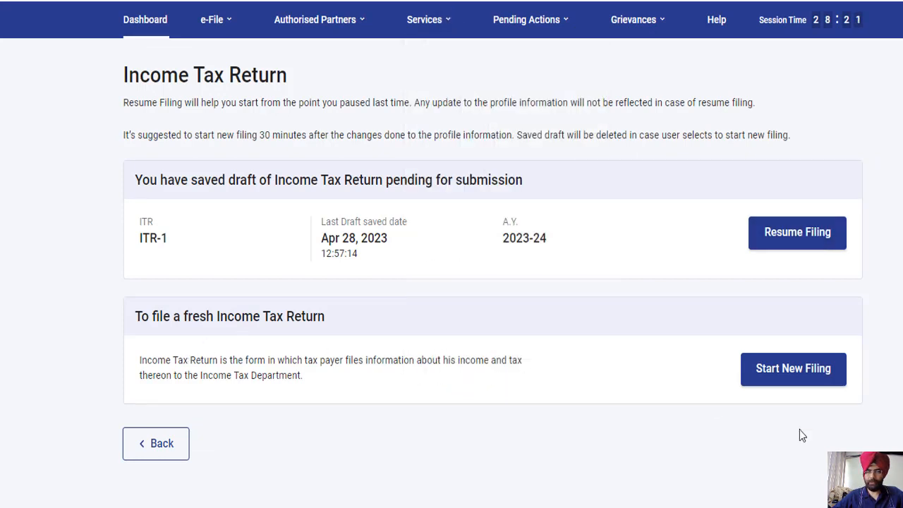
Step: Start a new filing instead of resuming the saved draft, with Individual as the applicable status
left_click(785, 374)
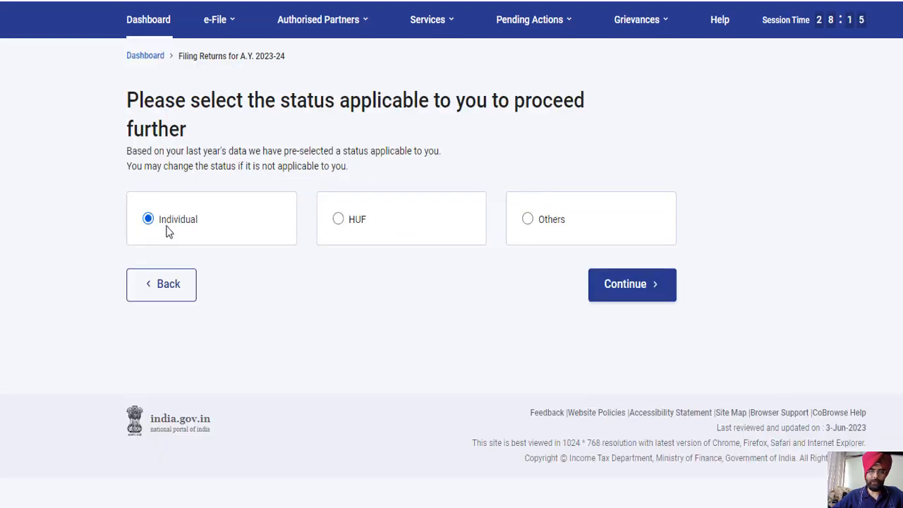
left_click(528, 229)
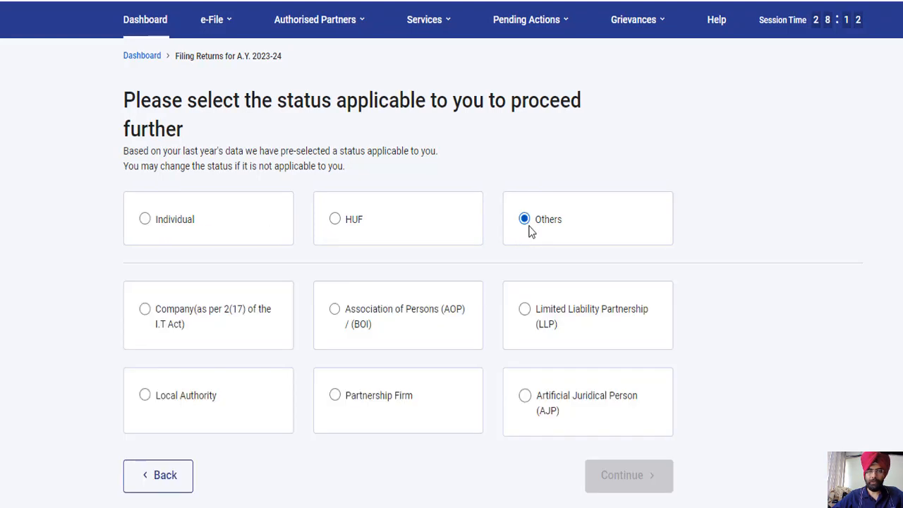
left_click(149, 219)
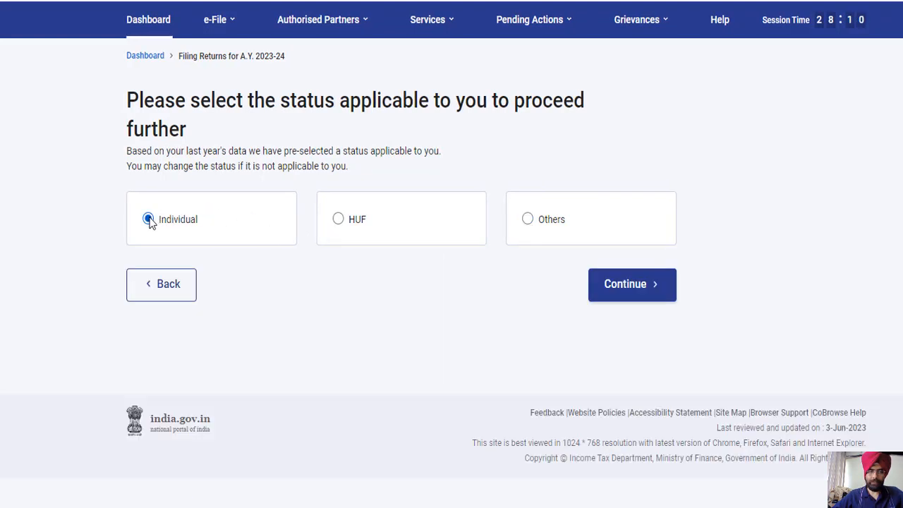
left_click(626, 289)
Step: Choose ITR-2 as the return form and get started with it
left_click(487, 243)
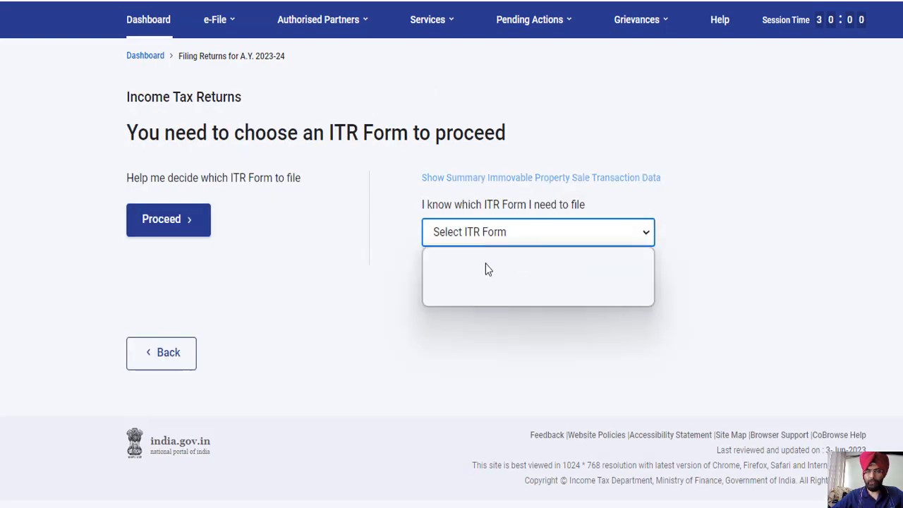
left_click(483, 281)
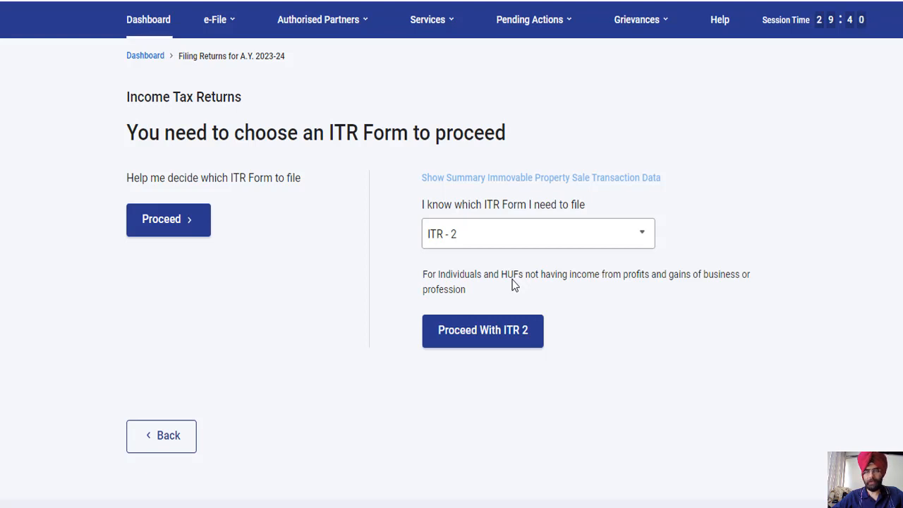
left_click(492, 339)
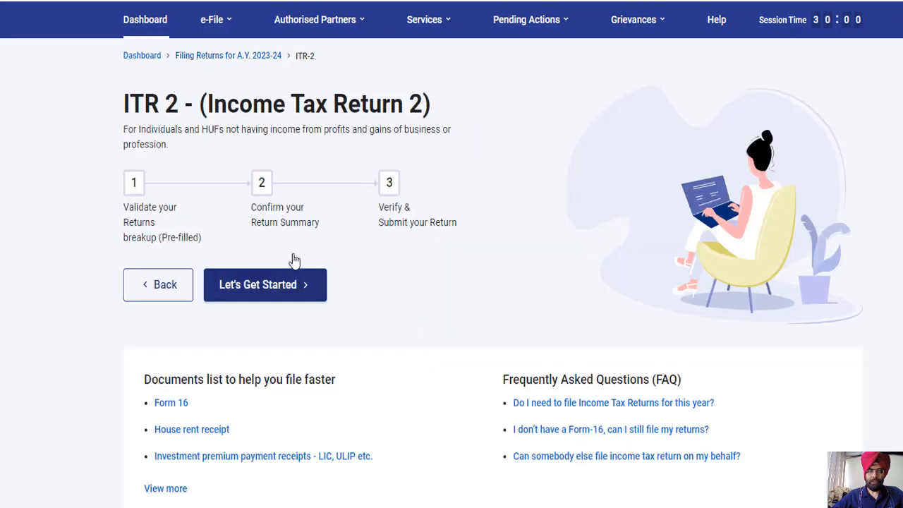
left_click(264, 285)
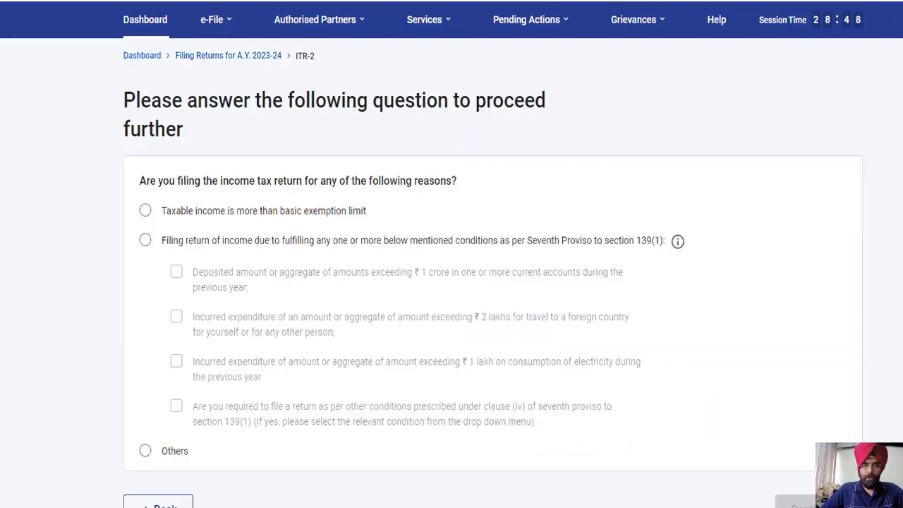
Step: Give taxable income above the basic exemption limit as the reason for filing and continue to schedule selection
scroll(452, 282, "down", 1)
scroll(451, 282, "down", 1)
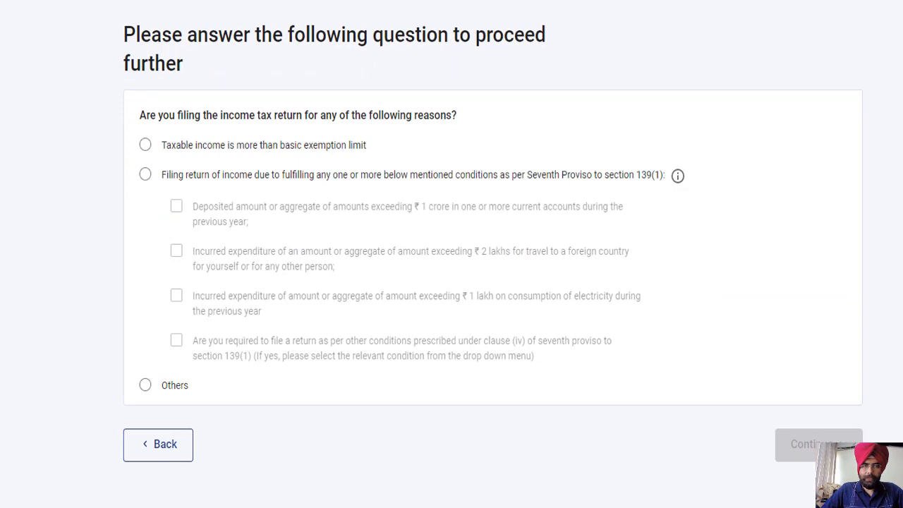
left_click(146, 145)
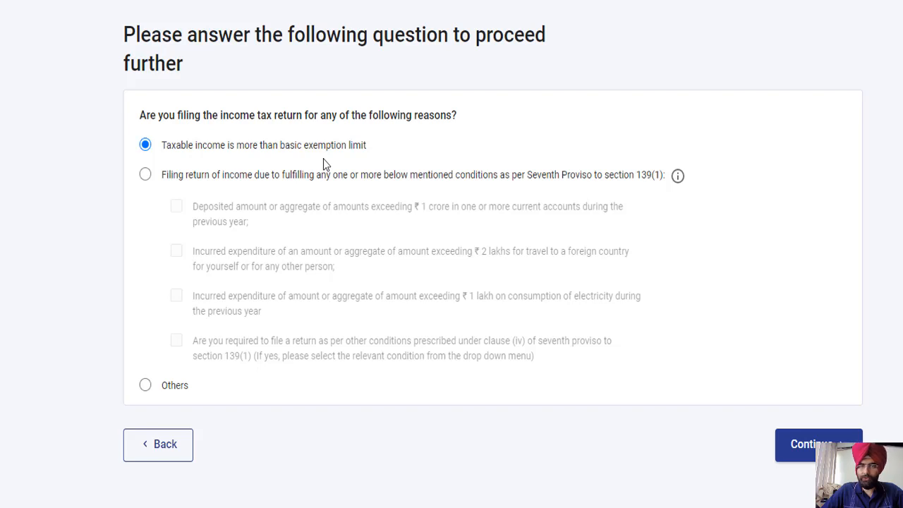
left_click(145, 175)
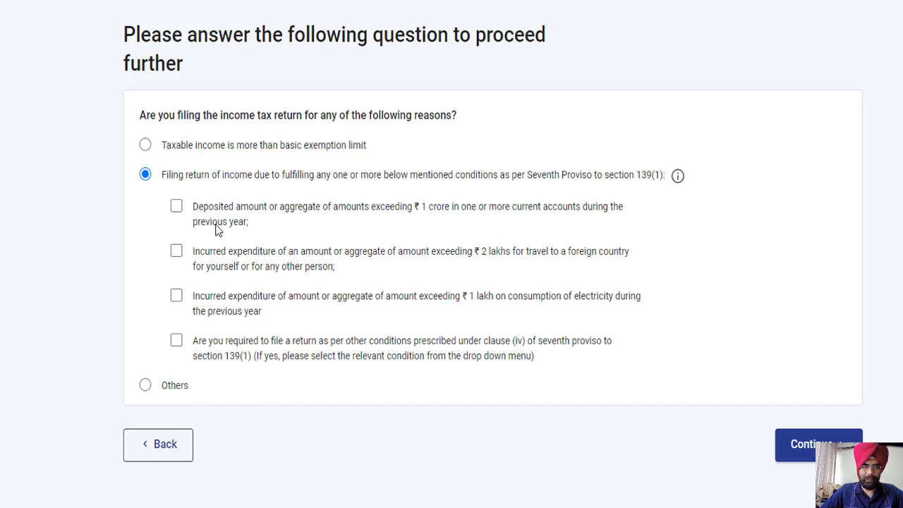
left_click(145, 145)
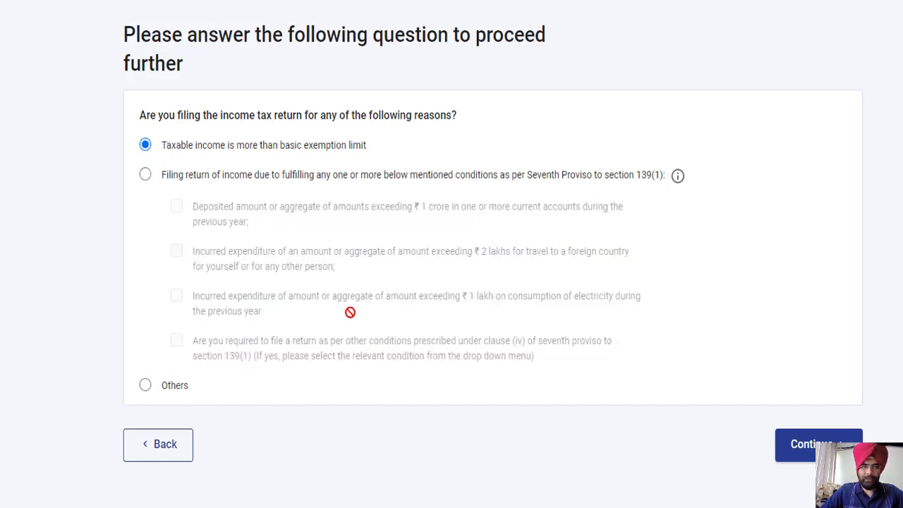
left_click(800, 444)
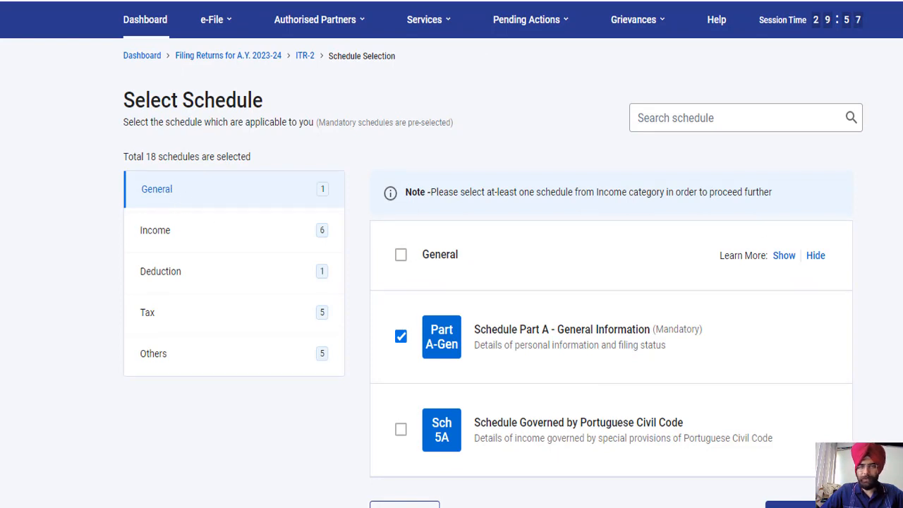
Step: Review the Income schedules and try adding Schedule House Property, removing it again
scroll(452, 254, "down", 1)
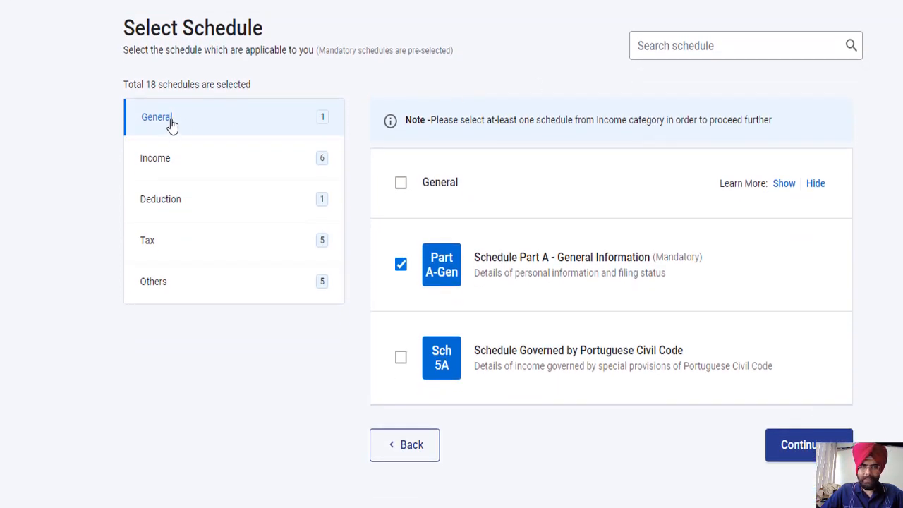
left_click(161, 167)
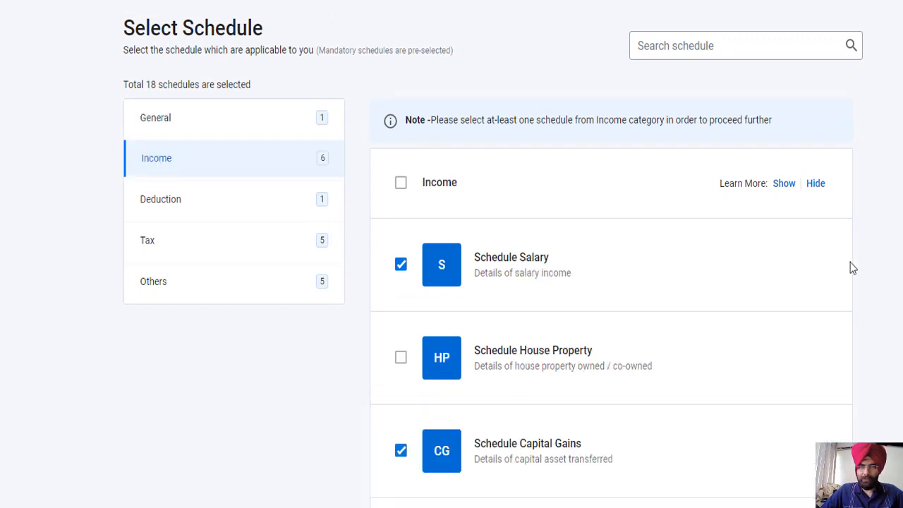
scroll(403, 137, "down", 3)
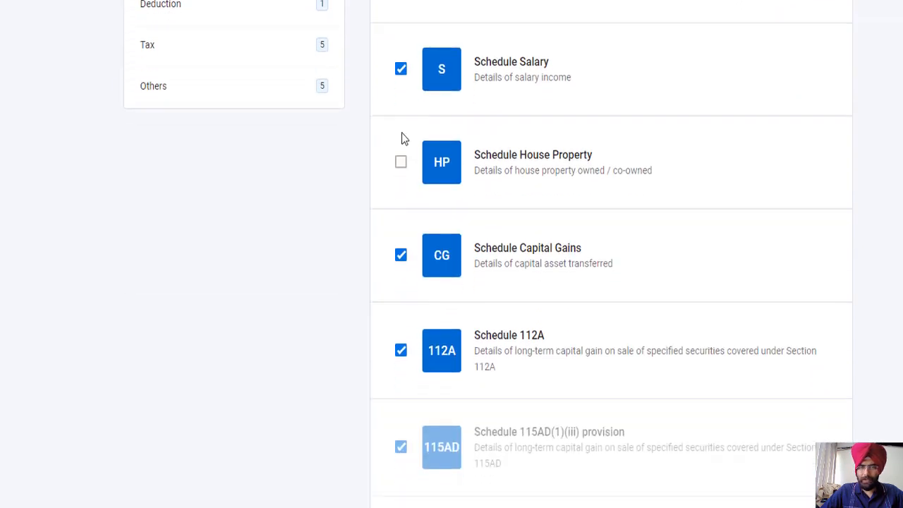
left_click(401, 163)
left_click(402, 163)
scroll(487, 254, "down", 2)
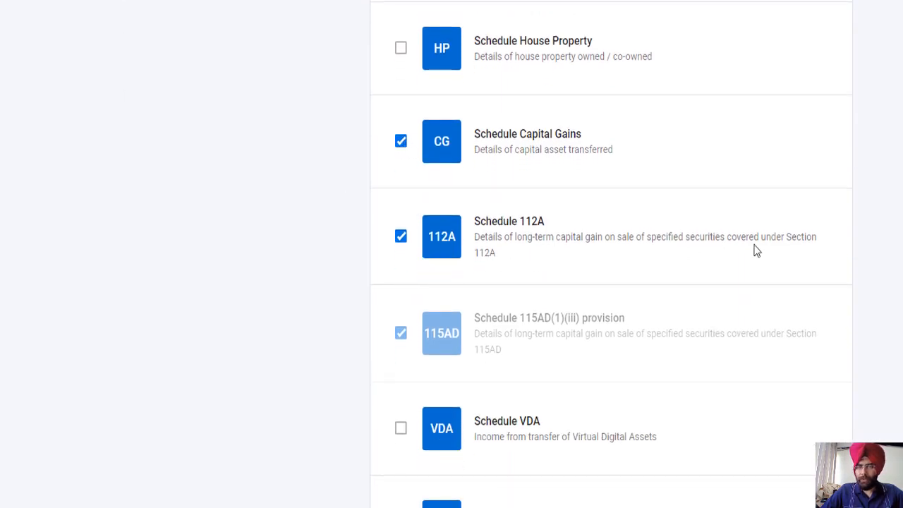
Step: Go through the remaining Income schedules and try adding Schedule VDA, removing it again
scroll(610, 254, "down", 1)
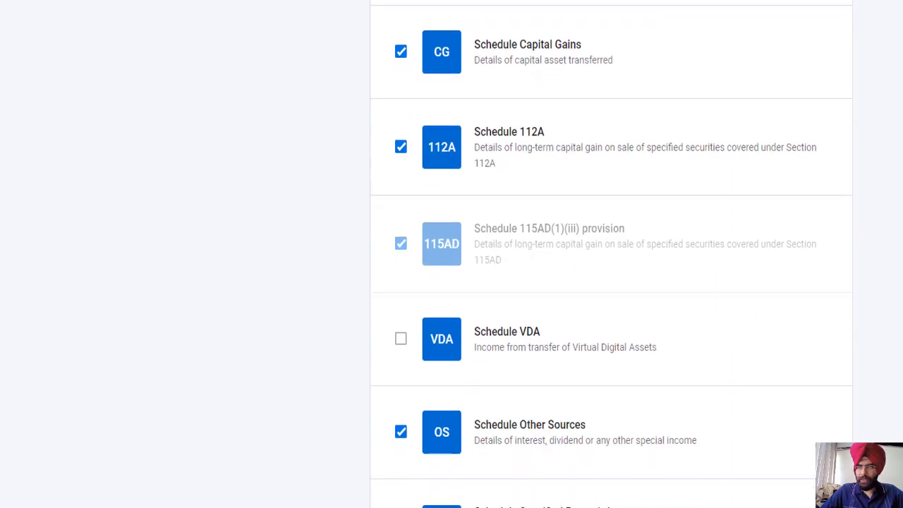
scroll(484, 242, "down", 2)
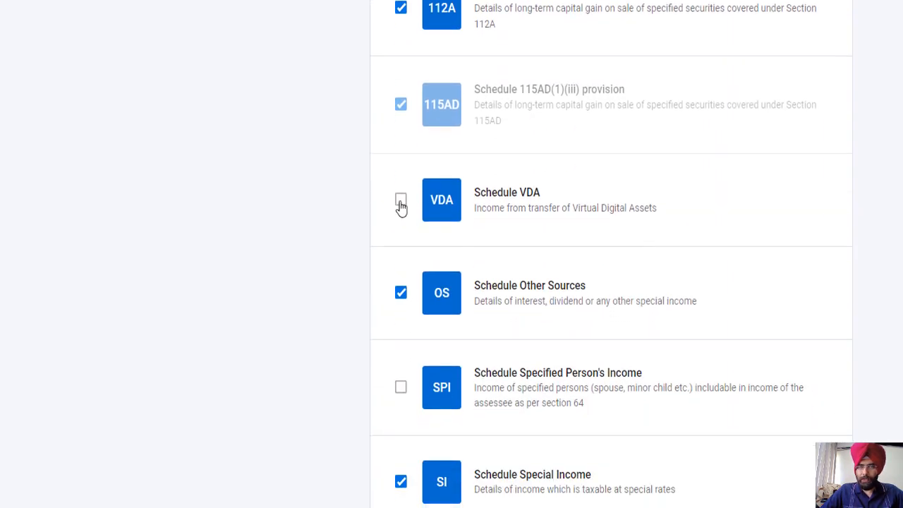
left_click(401, 201)
left_click(401, 202)
scroll(826, 268, "down", 2)
scroll(611, 254, "down", 3)
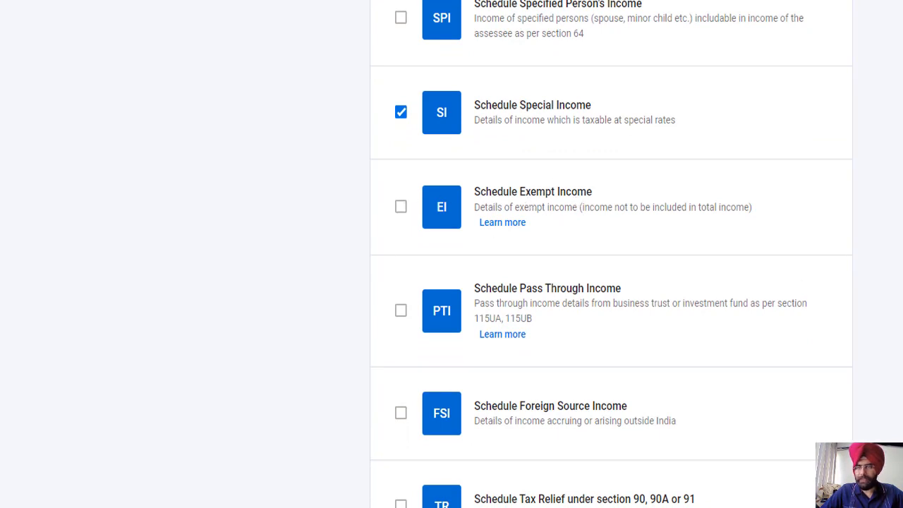
scroll(610, 254, "down", 2)
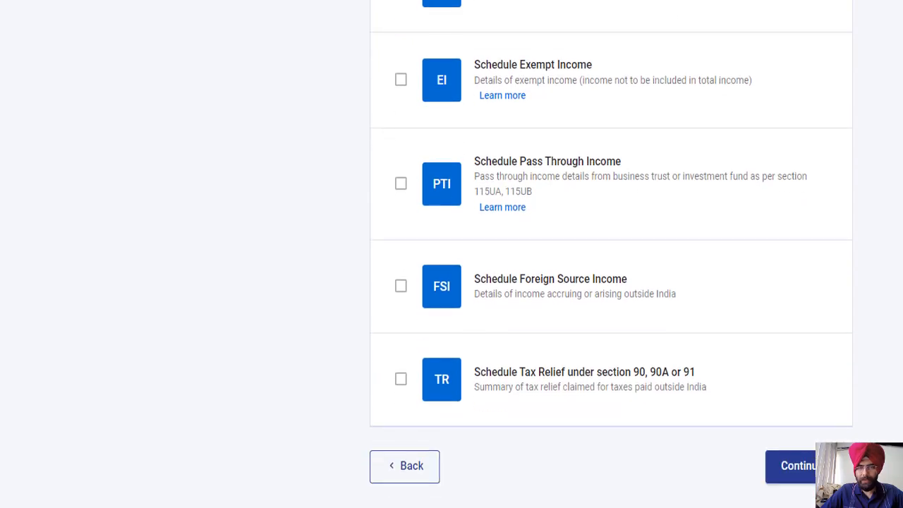
scroll(167, 111, "up", 10)
Step: Examine which schedules are selected in the Deduction, Tax and Others categories
left_click(167, 107)
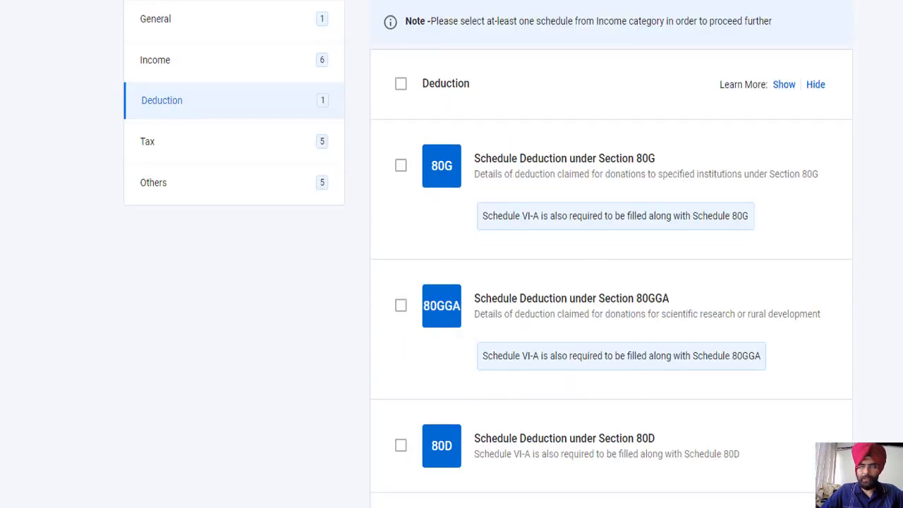
scroll(488, 260, "down", 2)
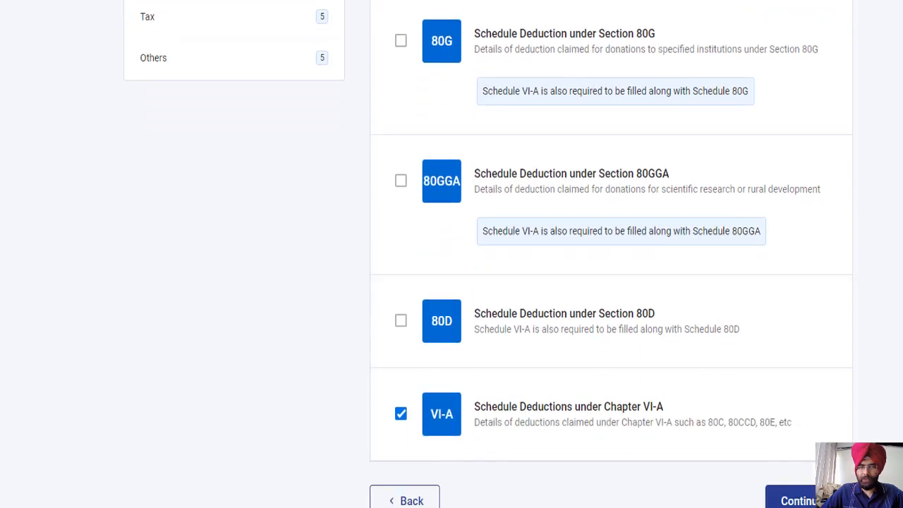
scroll(611, 254, "up", 2)
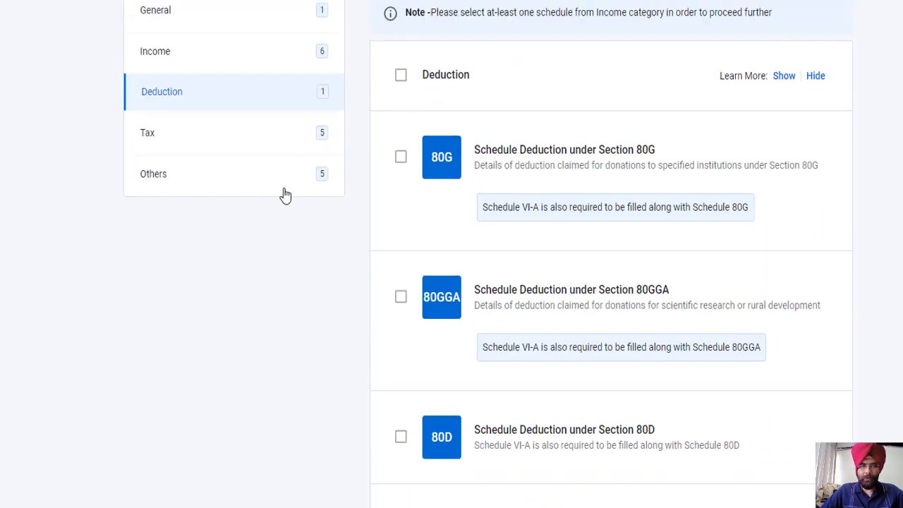
left_click(169, 141)
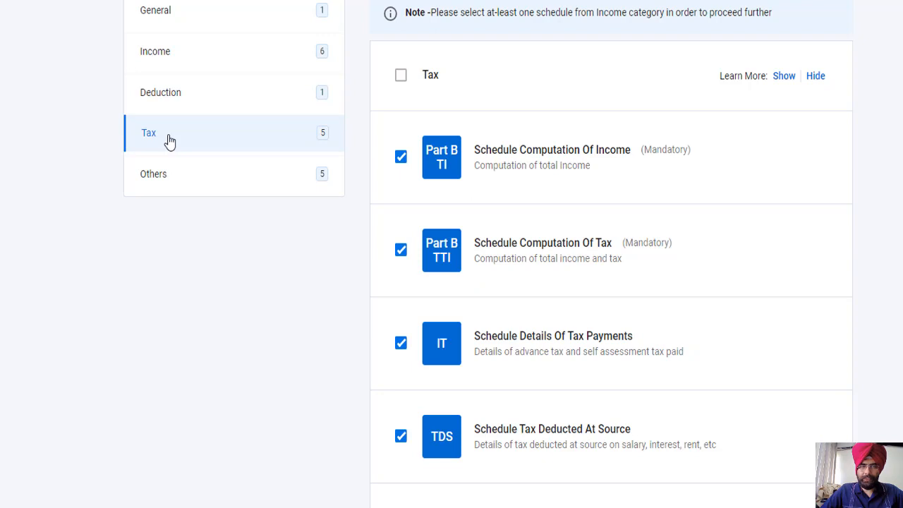
left_click(162, 182)
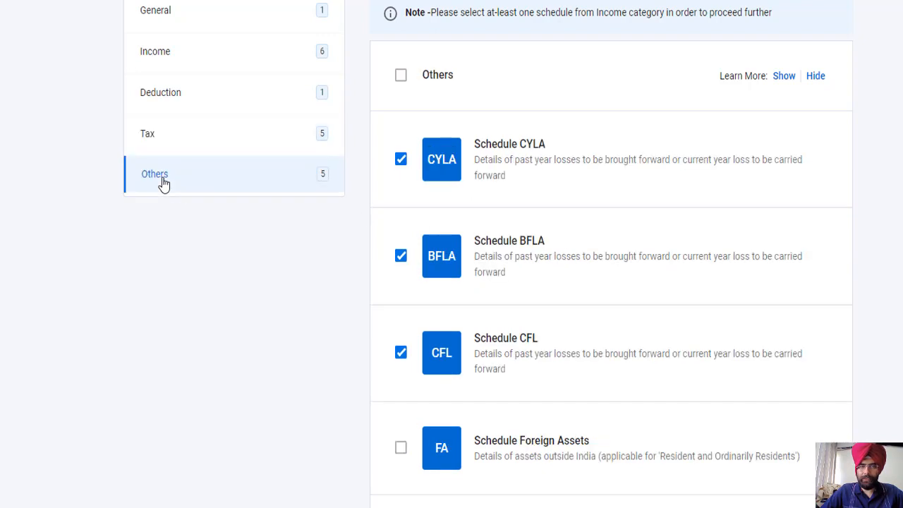
left_click(159, 98)
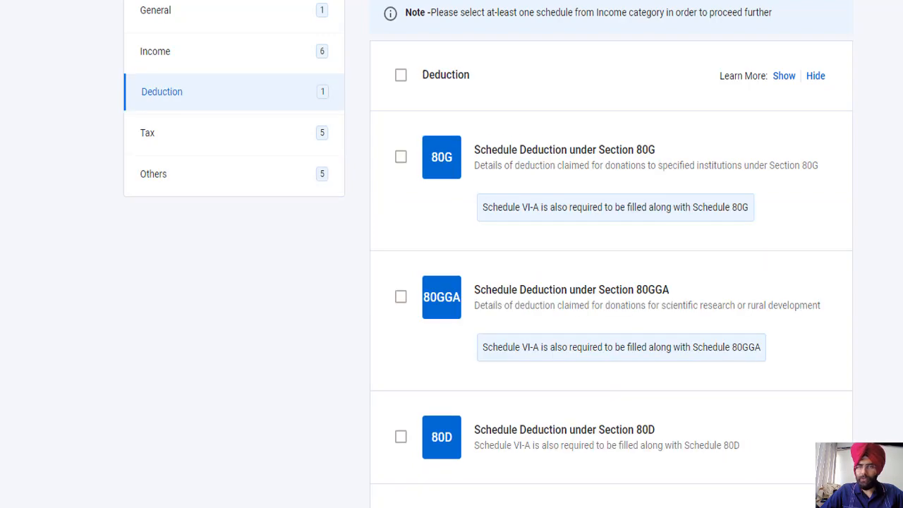
scroll(494, 283, "down", 2)
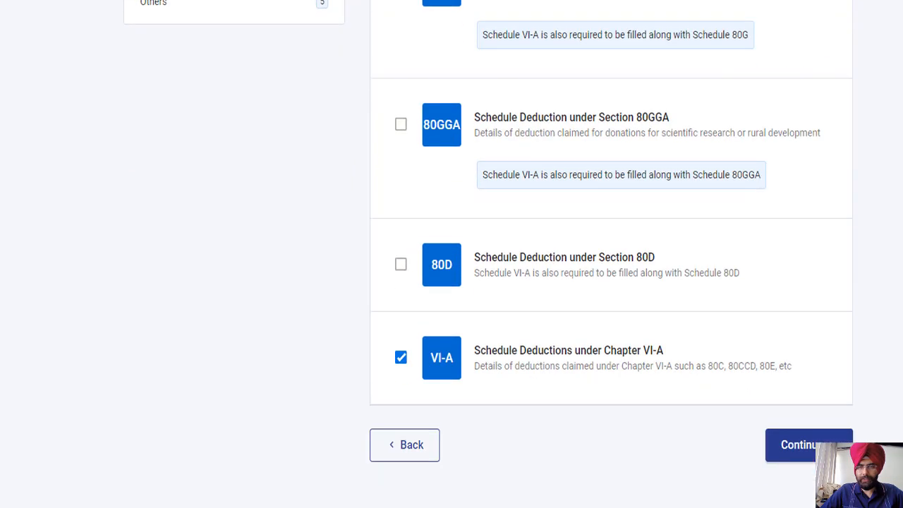
Step: Confirm the schedule selection, accept the note and proceed to the schedule questions without skipping them
left_click(791, 451)
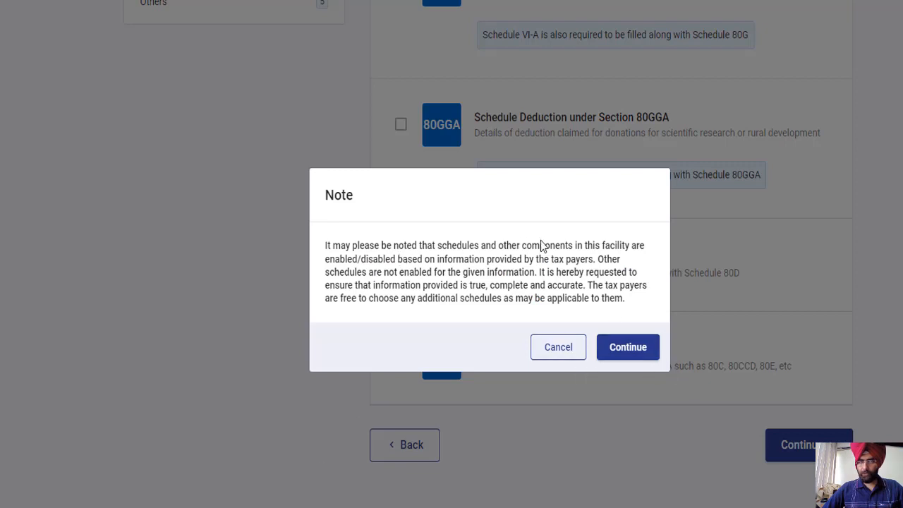
left_click(629, 349)
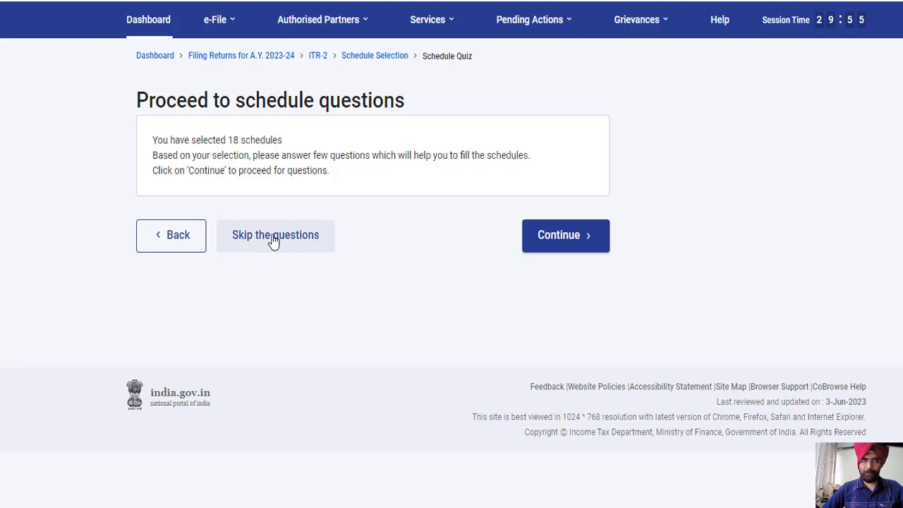
left_click(575, 243)
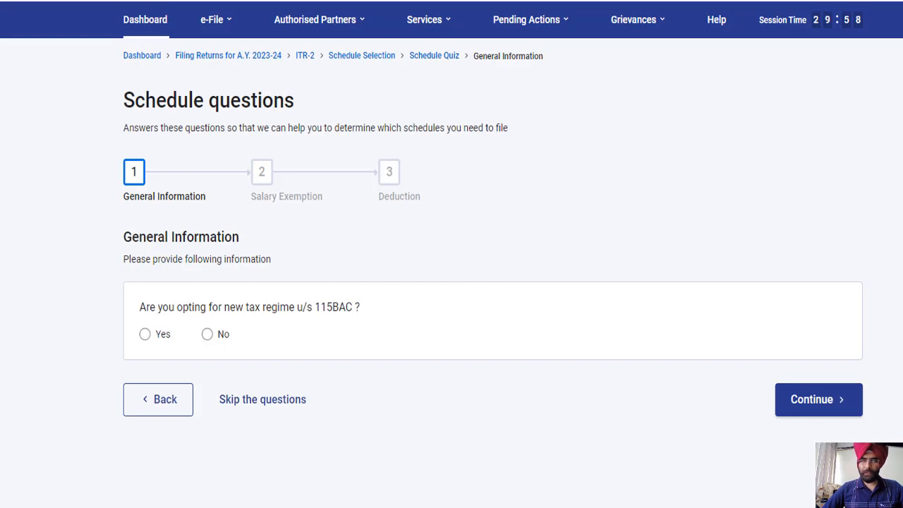
Step: Answer No to opting for the new tax regime u/s 115BAC and continue to the Salary Exemption questions
scroll(492, 243, "down", 1)
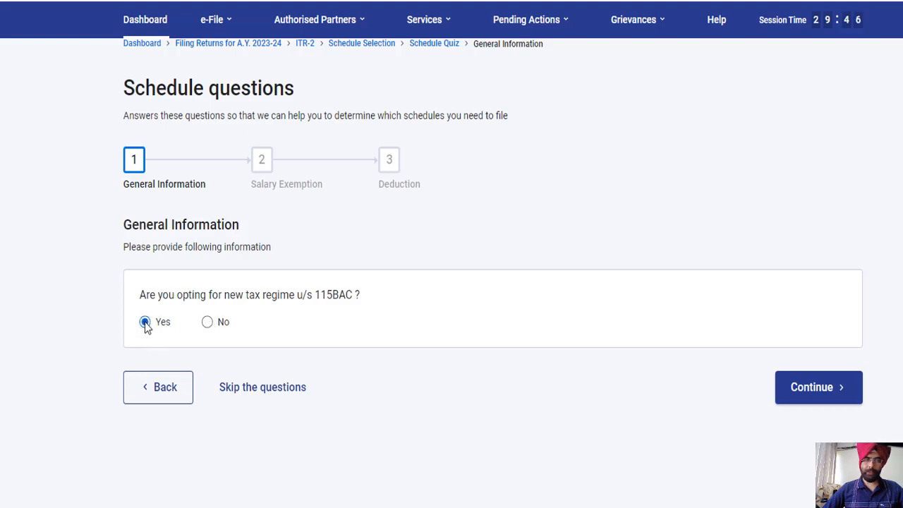
left_click(208, 322)
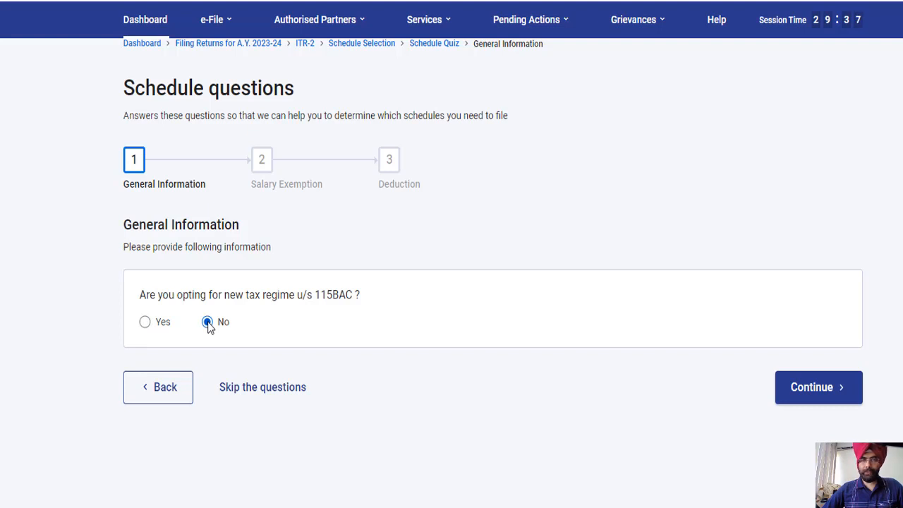
left_click(145, 323)
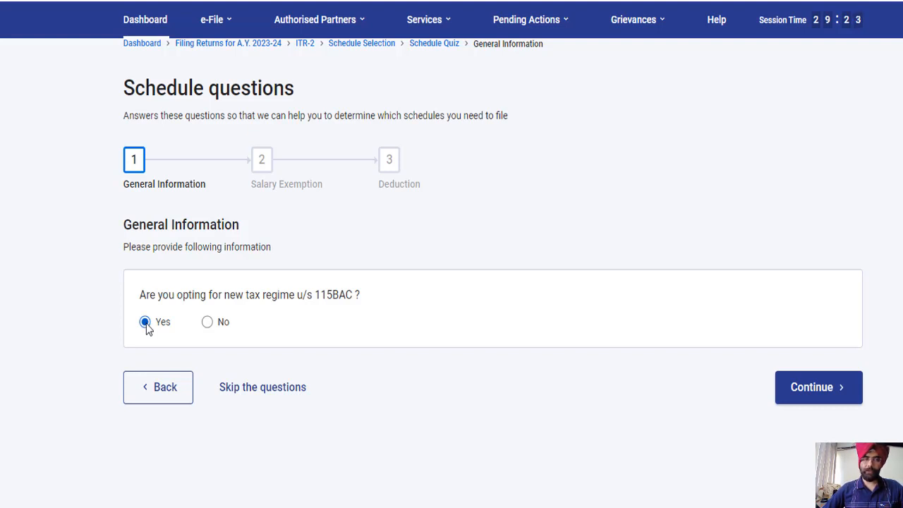
left_click(207, 323)
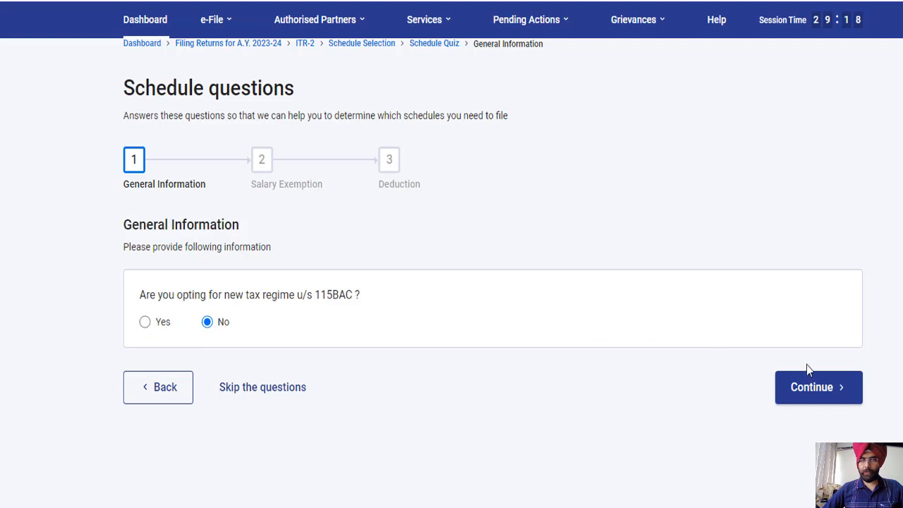
left_click(810, 389)
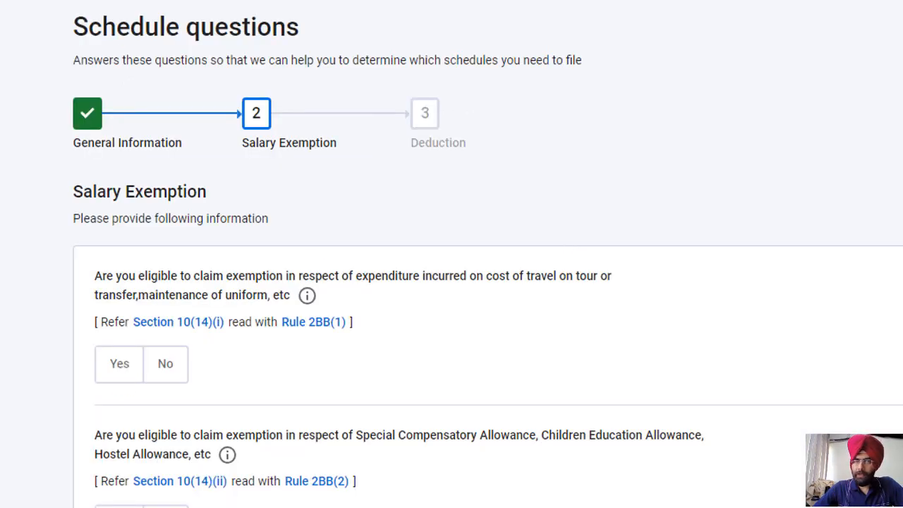
Step: Answer No to the Section 10(14)(i) travel and uniform exemption, leave the other salary exemptions unanswered and continue to Deduction
scroll(451, 282, "down", 2)
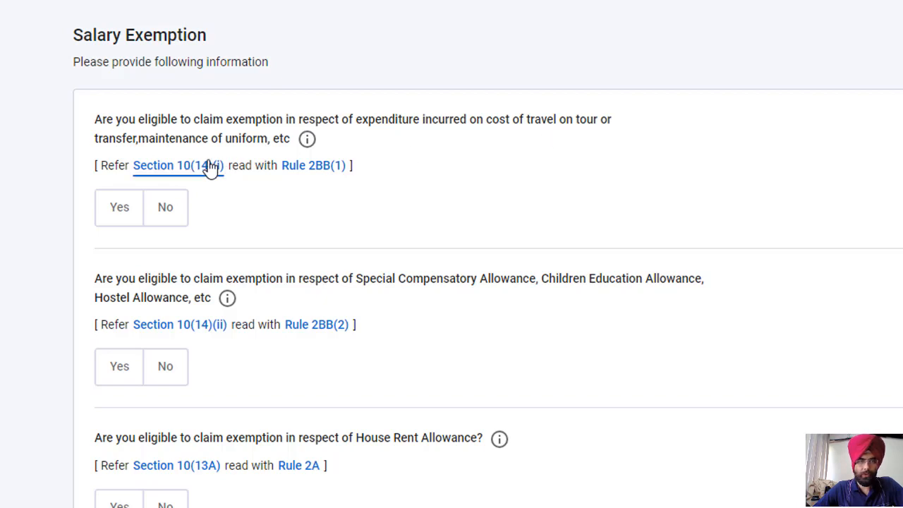
left_click(133, 216)
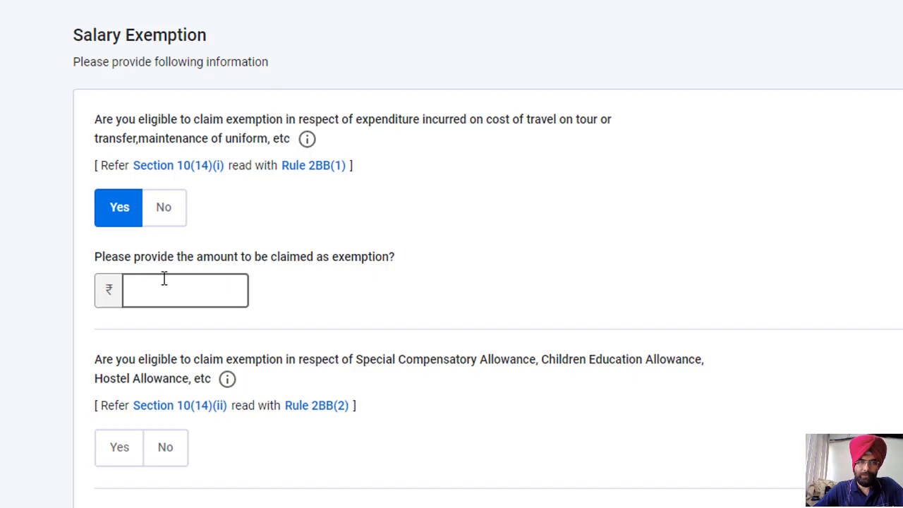
left_click(162, 208)
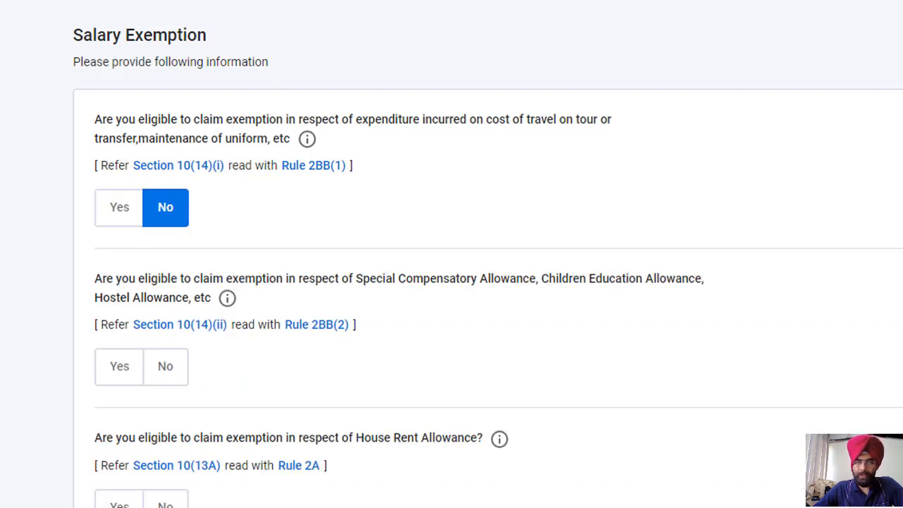
scroll(452, 253, "down", 3)
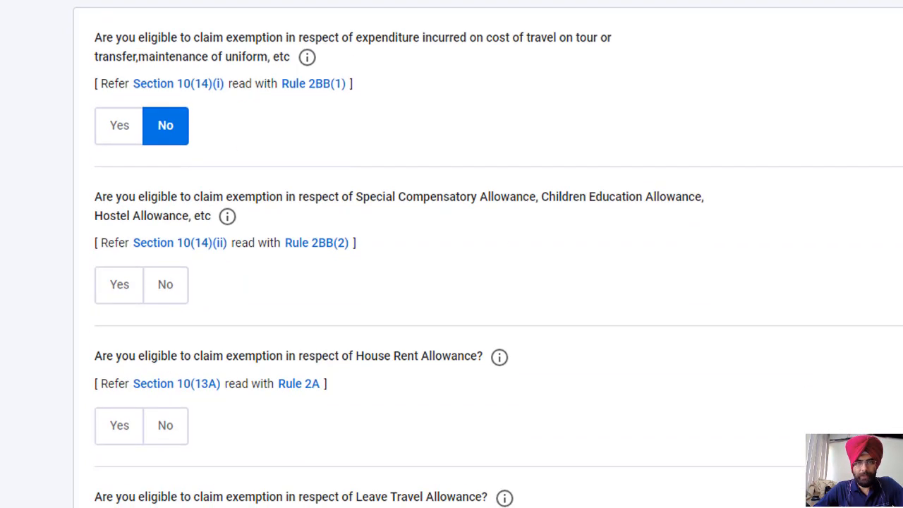
scroll(451, 254, "down", 2)
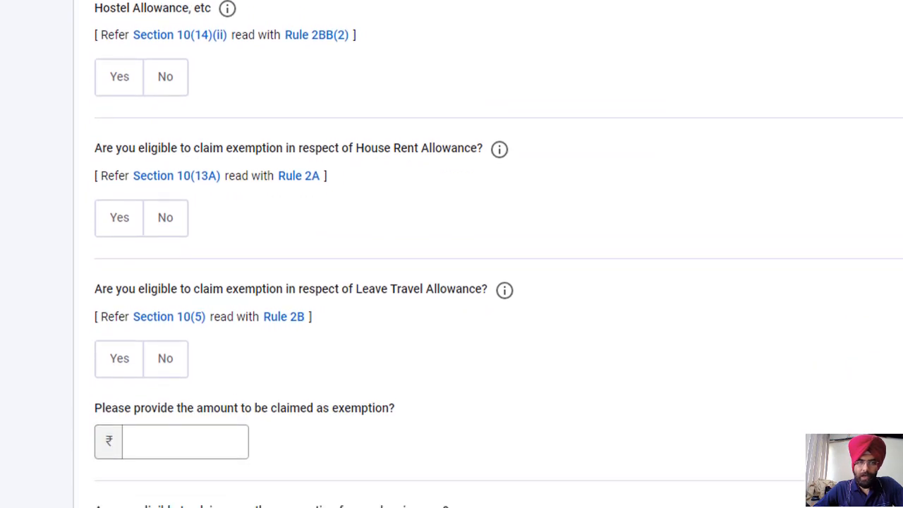
scroll(452, 254, "down", 3)
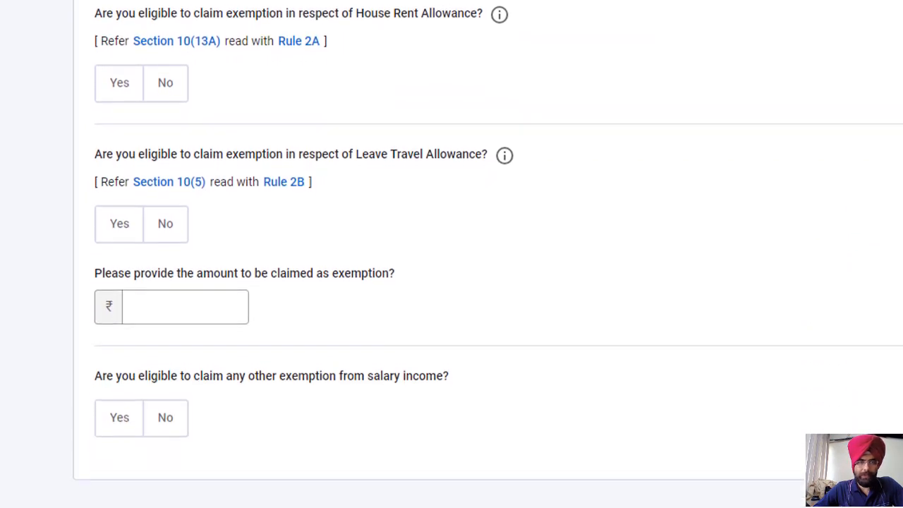
scroll(451, 254, "down", 1)
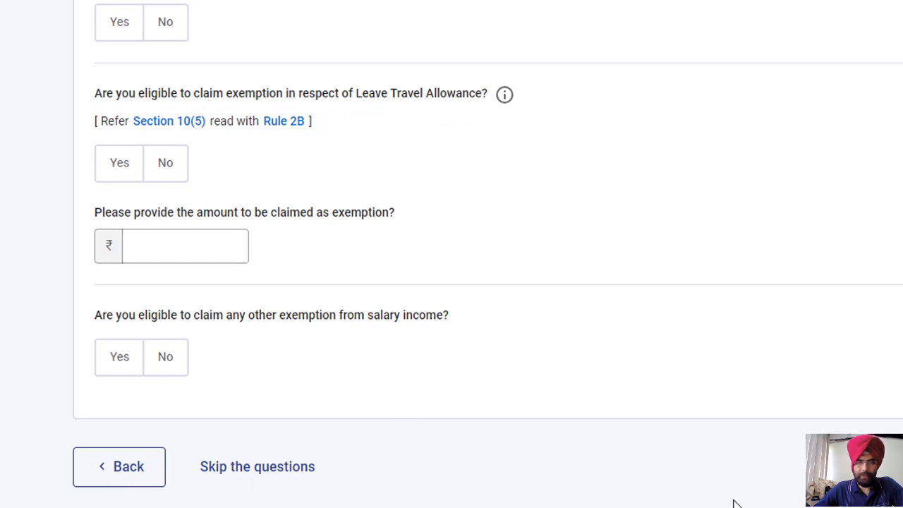
left_click(804, 454)
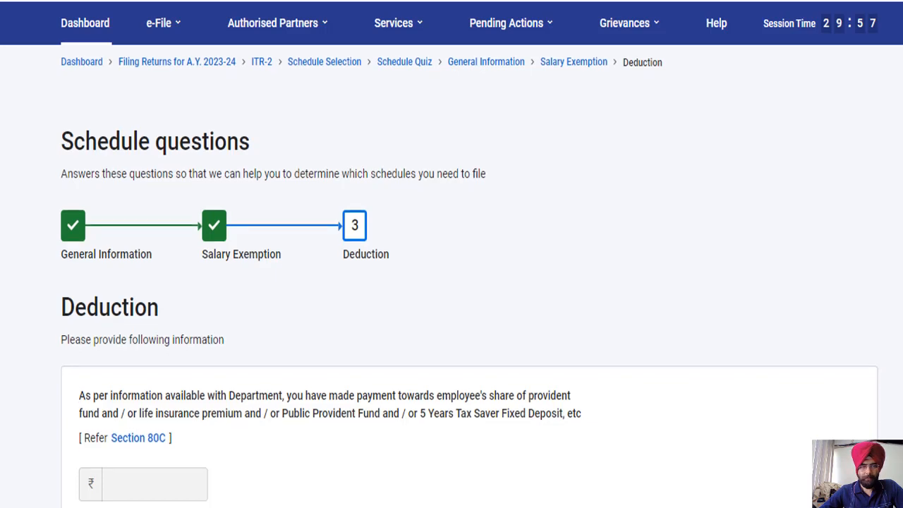
Step: Agree with the department's information on Section 80C provident fund and life insurance payments
scroll(451, 282, "down", 3)
scroll(257, 110, "down", 2)
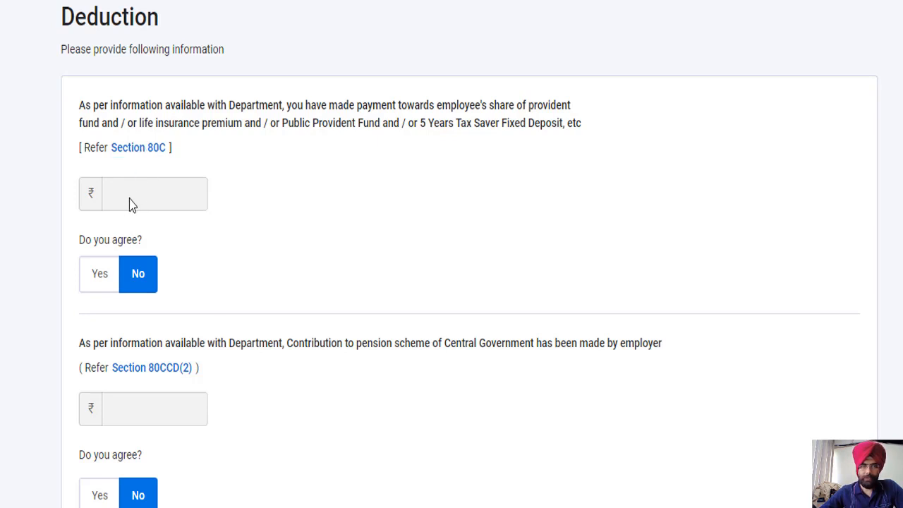
left_click(101, 274)
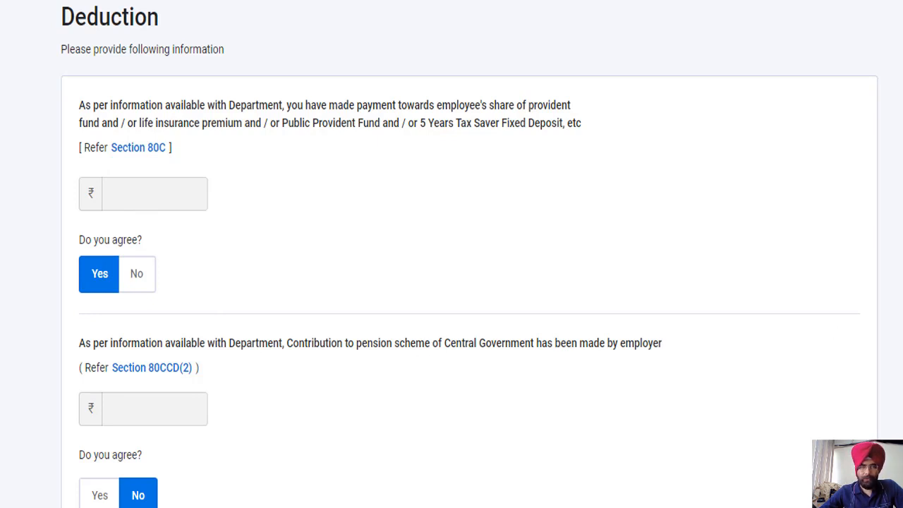
Step: Answer Yes to claiming the Section 80TTA deduction for interest on savings bank accounts
scroll(885, 125, "down", 4)
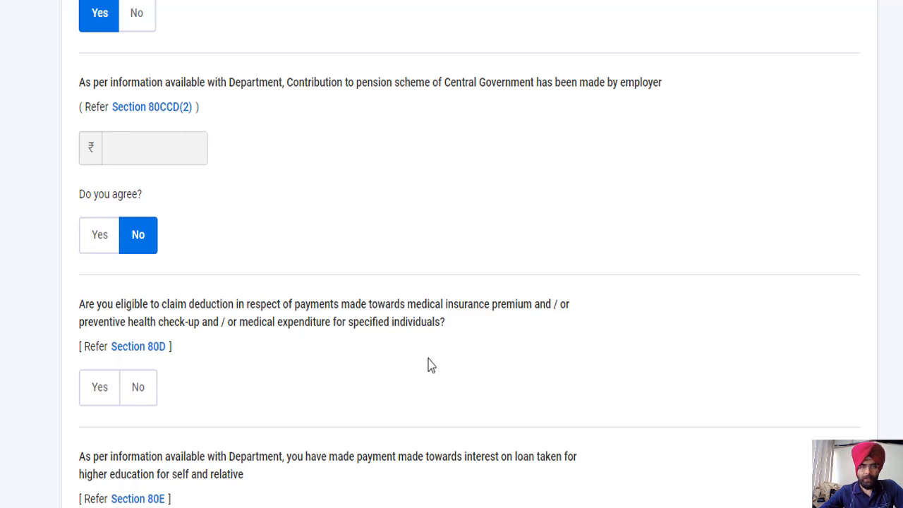
scroll(217, 276, "down", 3)
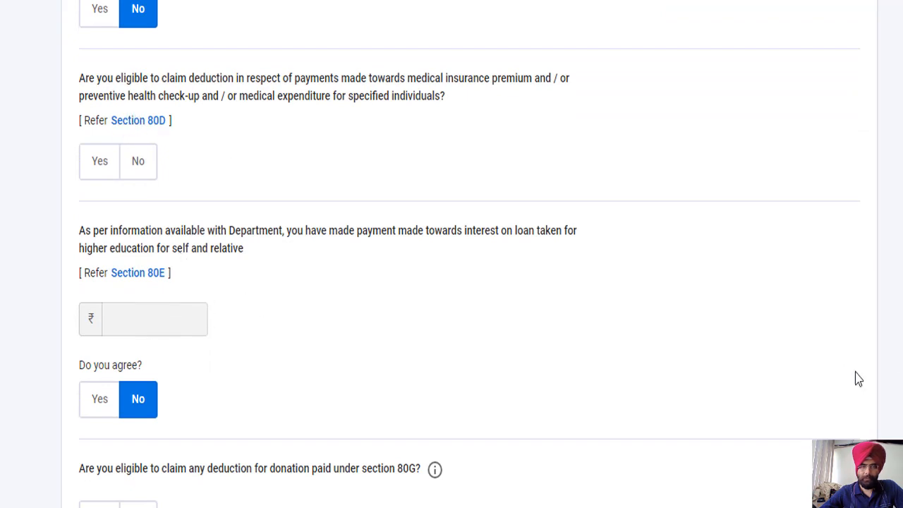
scroll(430, 252, "down", 4)
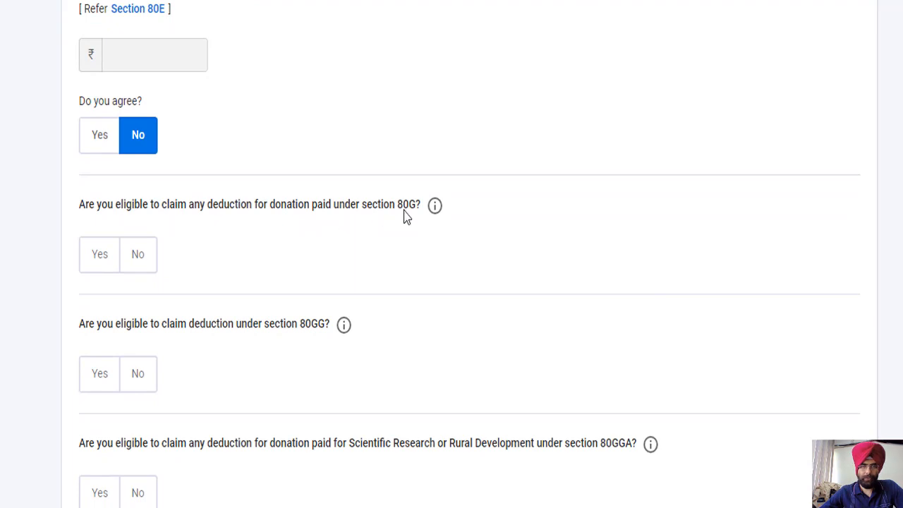
scroll(470, 254, "down", 7)
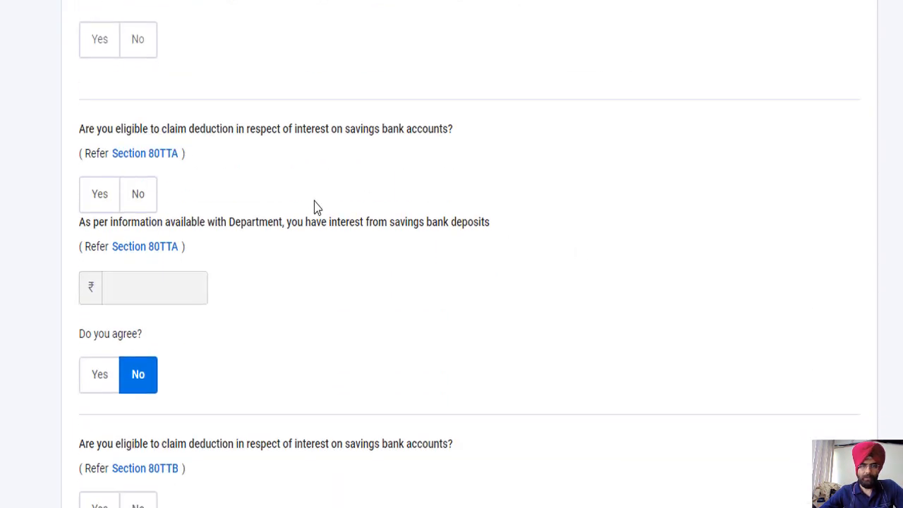
left_click(100, 203)
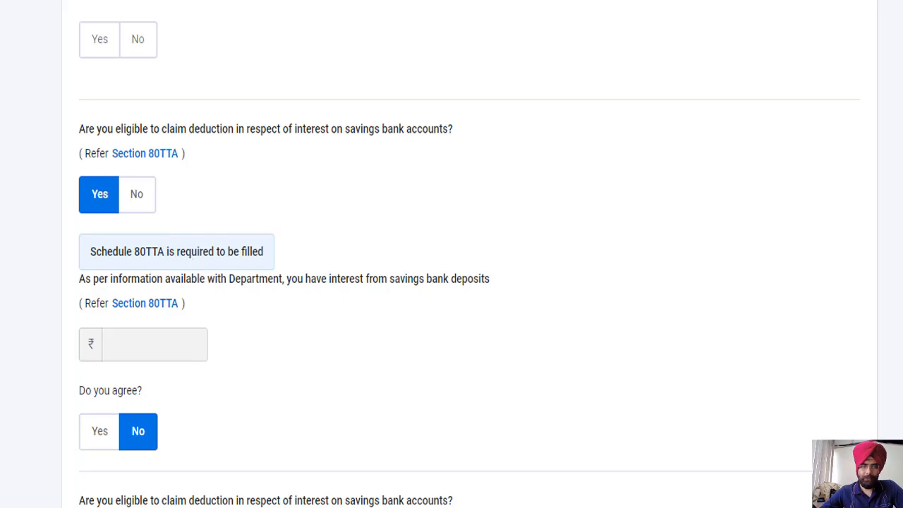
Step: Leave the remaining deduction questions unchanged, continue to the Schedules Summary and accept the pre-filled return notice
scroll(451, 254, "down", 6)
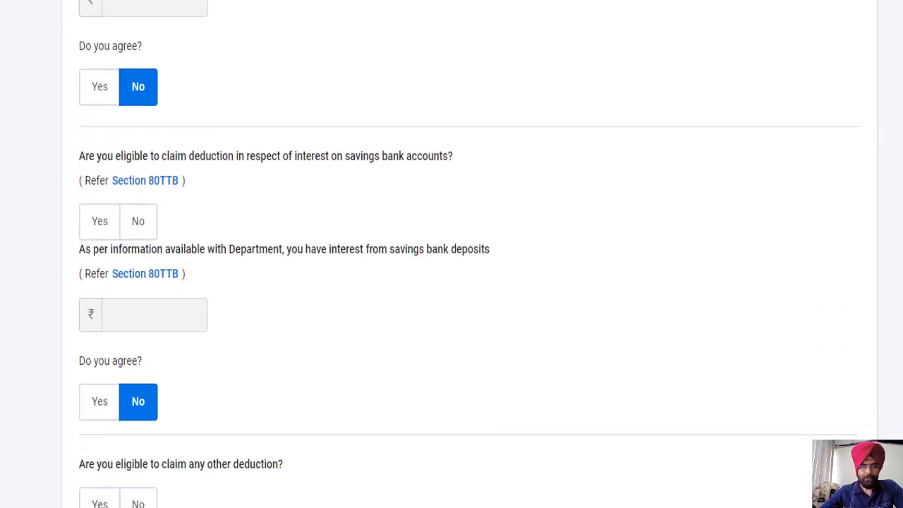
scroll(451, 254, "down", 1)
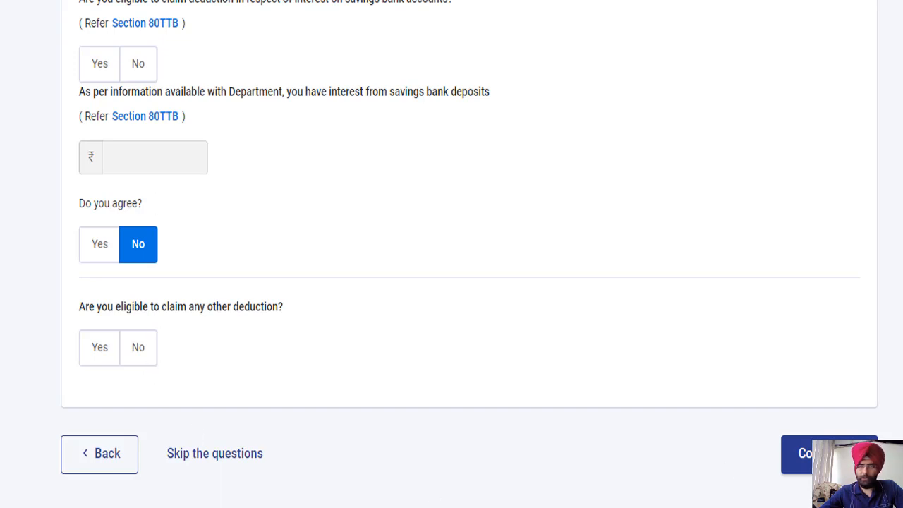
left_click(829, 454)
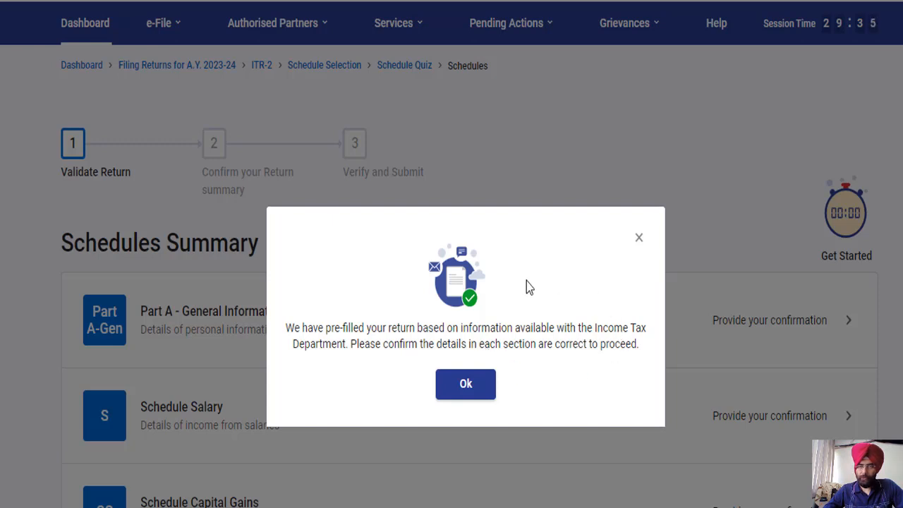
left_click(469, 389)
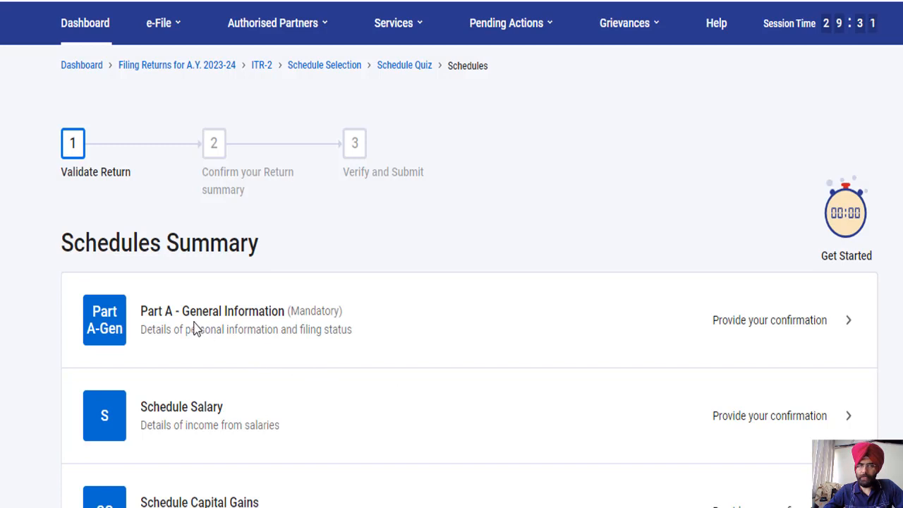
Step: Open Part A - General Information and go through its Personal Information and Contact sections to Filing Status
left_click(246, 327)
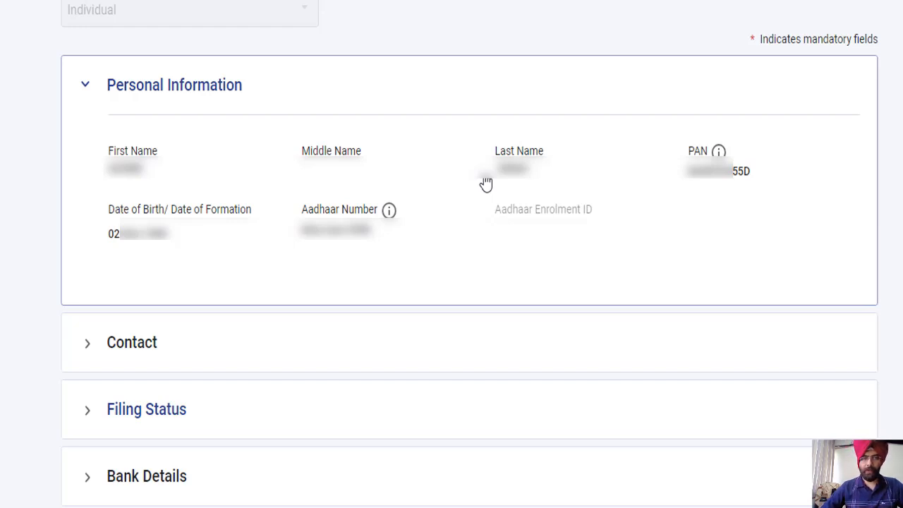
left_click(86, 347)
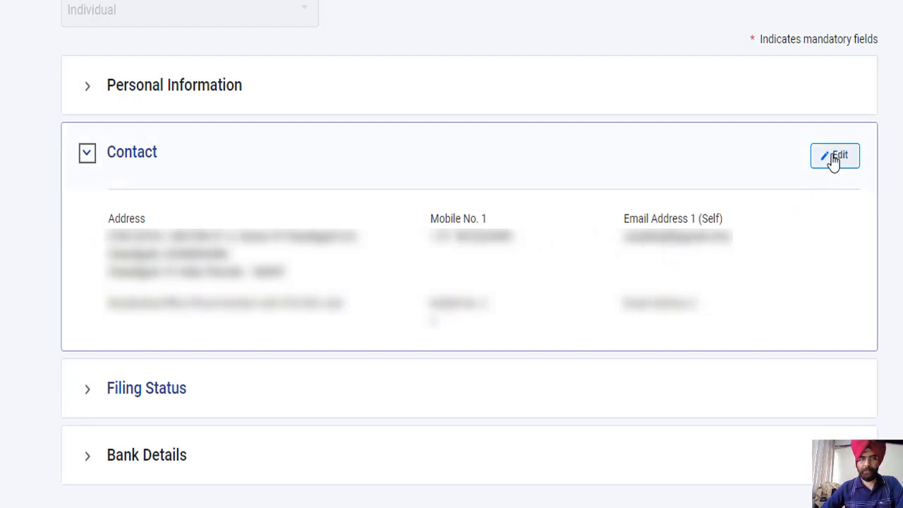
left_click(89, 392)
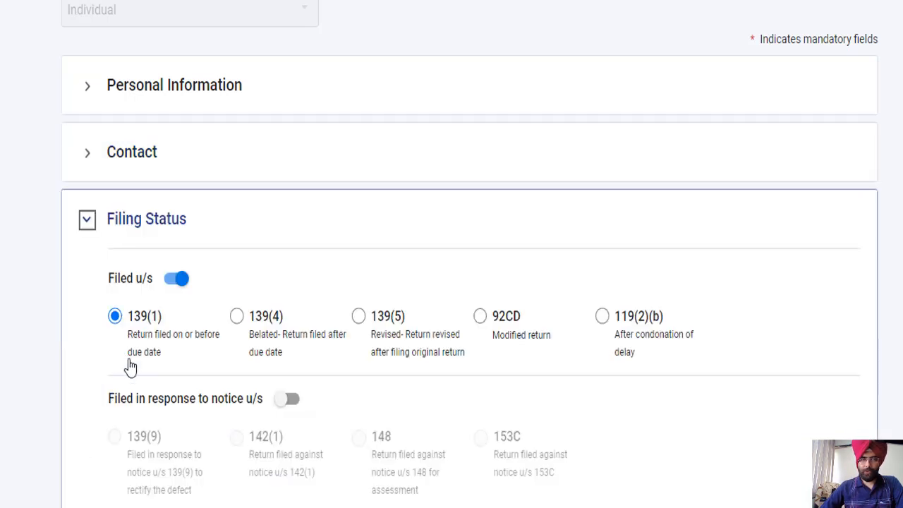
Step: Try the filing sections 139(4), 139(5) and 119(2)(b), and return to 139(1) for a return filed by the due date
left_click(236, 316)
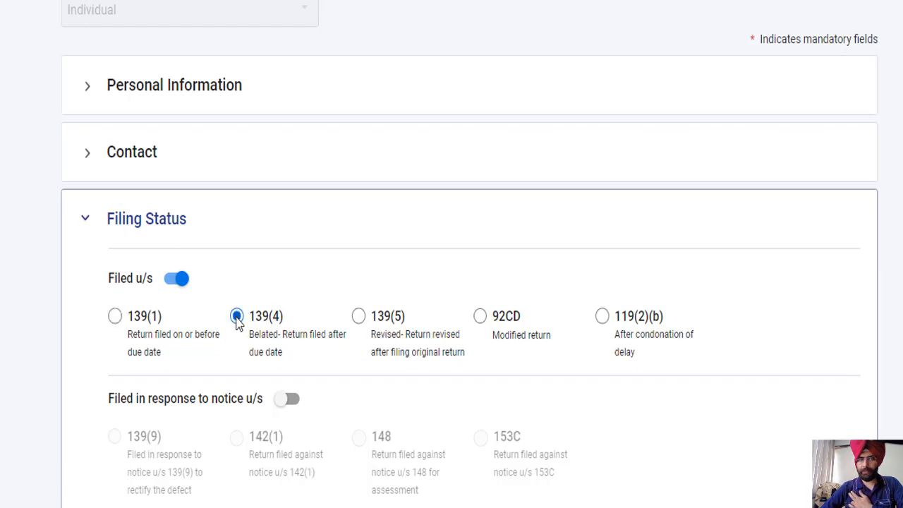
left_click(358, 317)
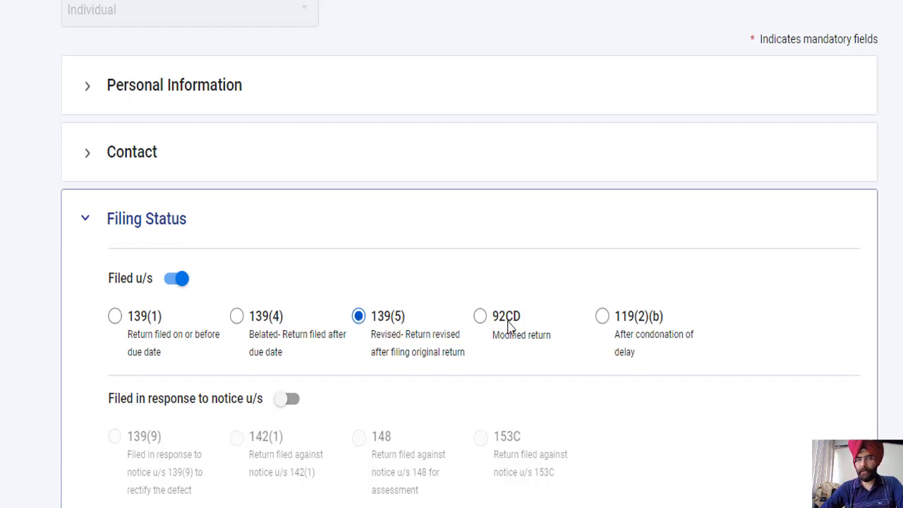
left_click(602, 322)
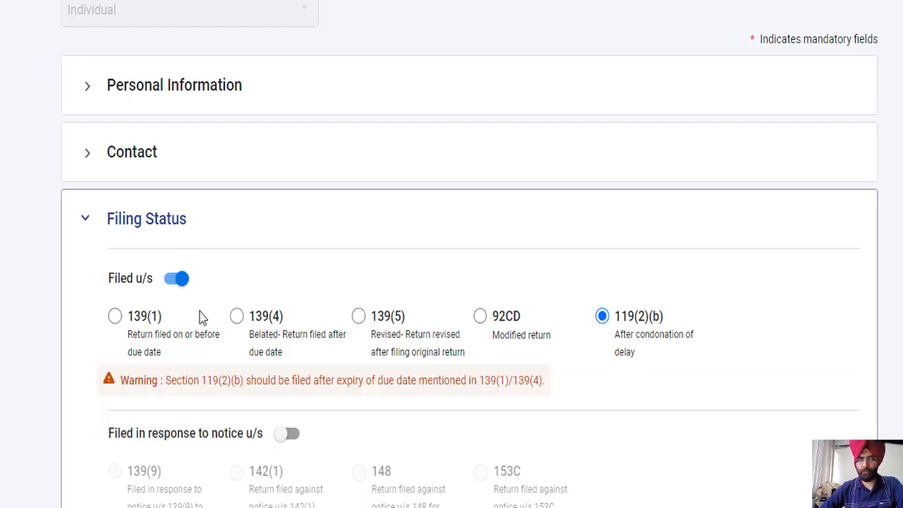
left_click(116, 318)
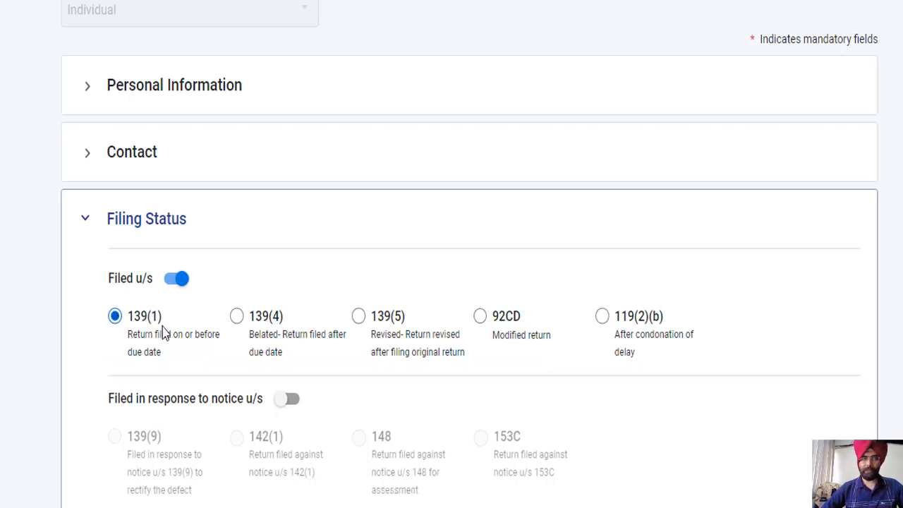
Step: Set the residential status to Resident with the condition of being in India for 182 days or more during the previous year
scroll(451, 254, "down", 5)
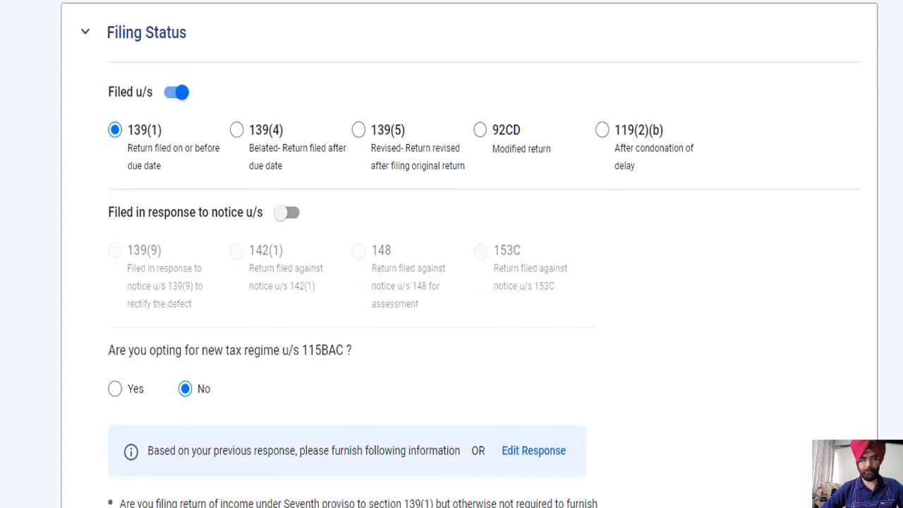
scroll(451, 254, "down", 1)
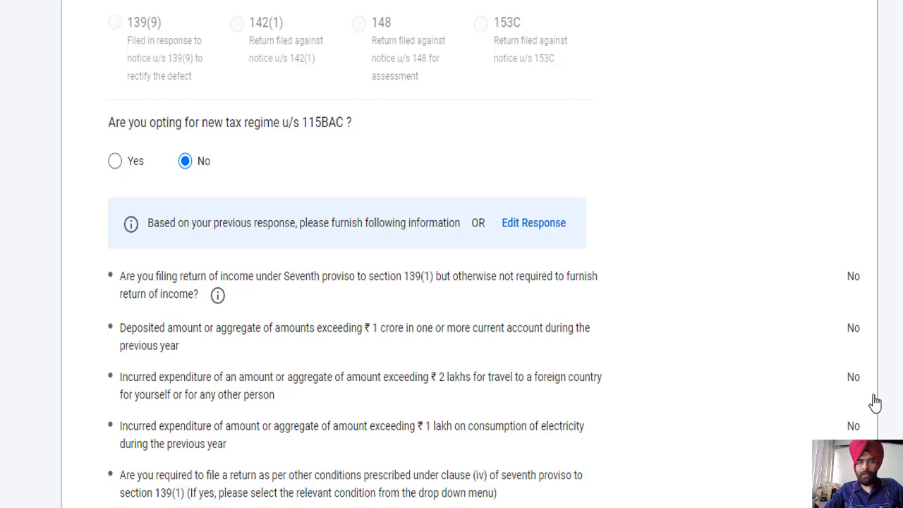
scroll(452, 253, "down", 5)
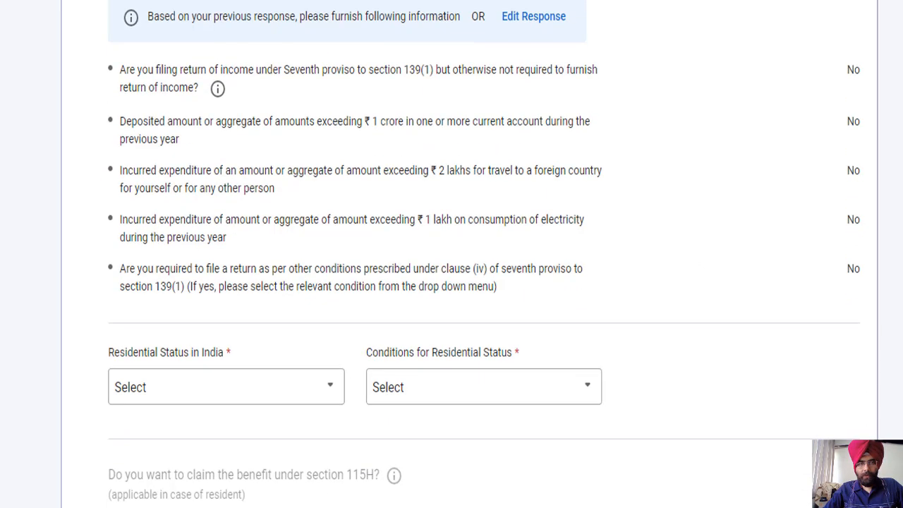
scroll(451, 254, "down", 1)
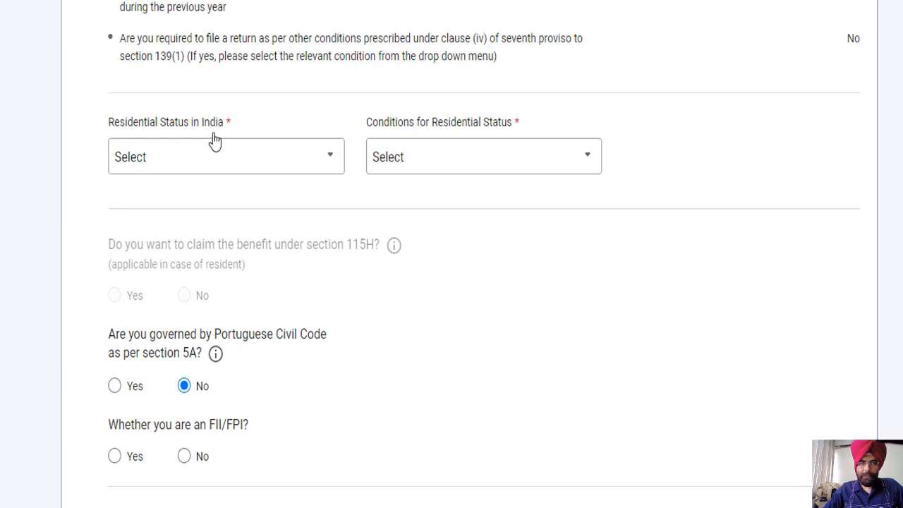
left_click(201, 161)
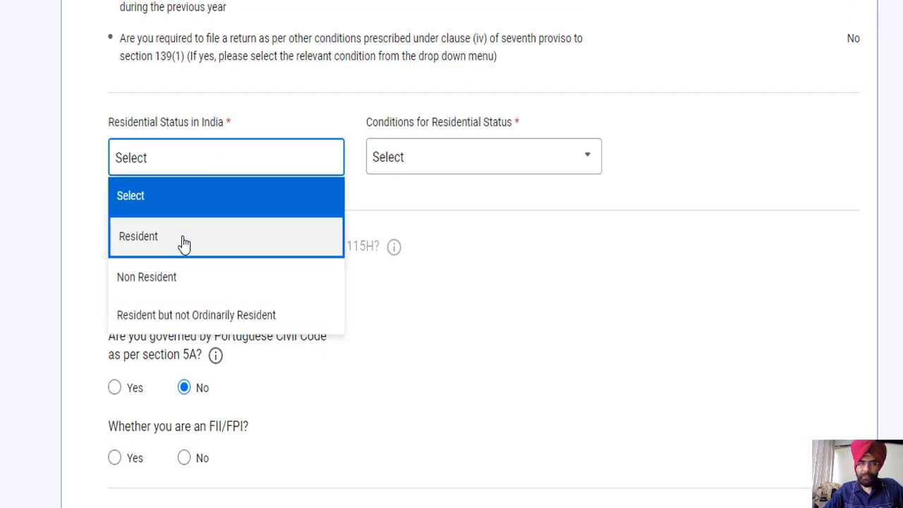
left_click(145, 236)
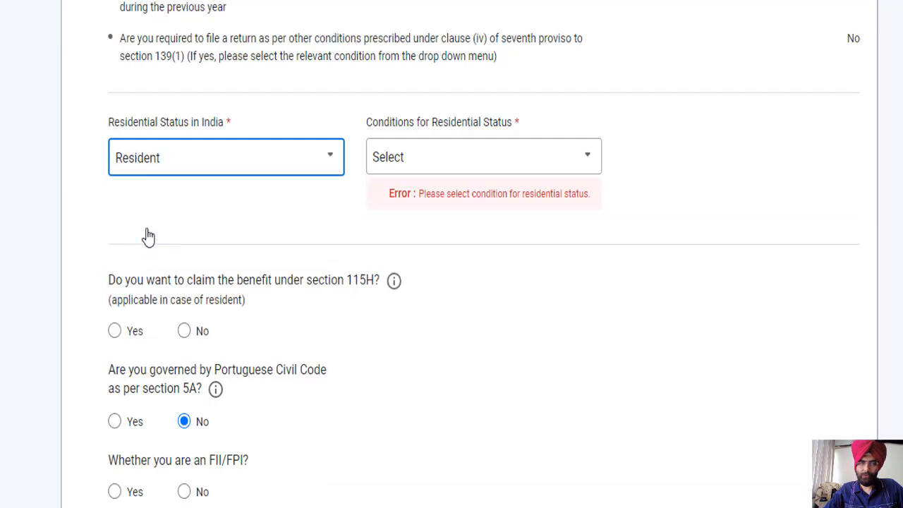
left_click(412, 166)
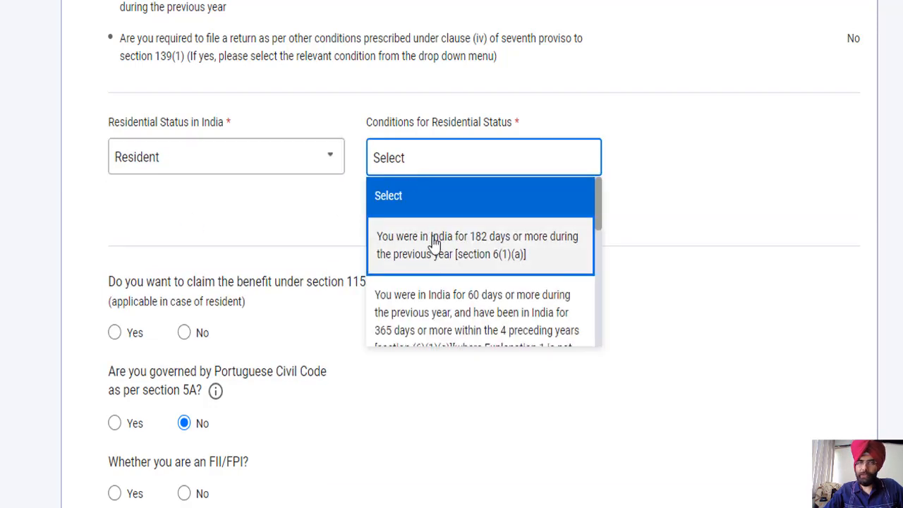
left_click_drag(599, 209, 599, 343)
scroll(594, 256, "up", 5)
left_click(494, 240)
Step: Answer No to claiming the section 115H benefit and to being an FII/FPI, checking the section 5A explanation
scroll(494, 239, "down", 3)
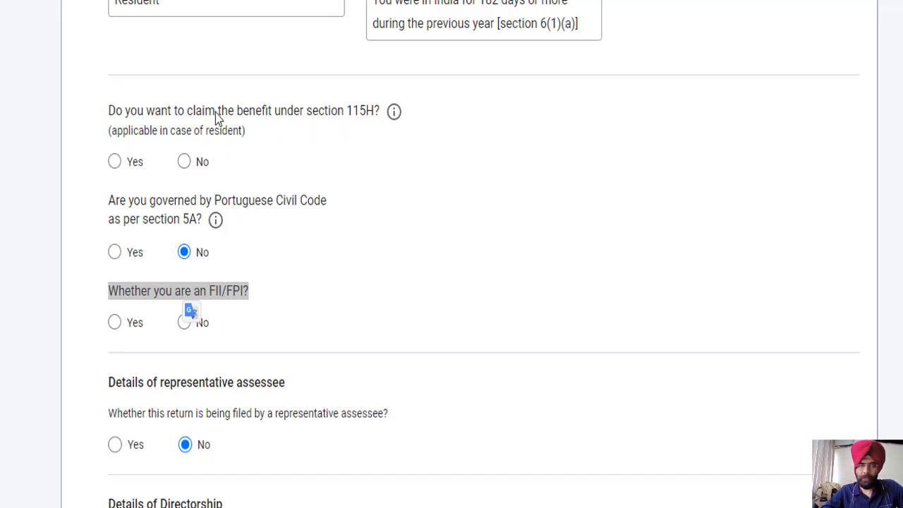
left_click(183, 163)
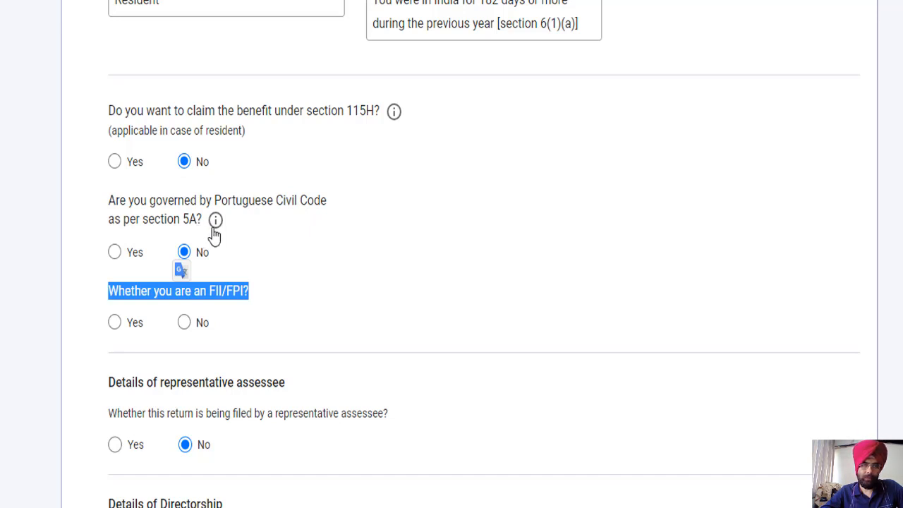
mouse_move(215, 226)
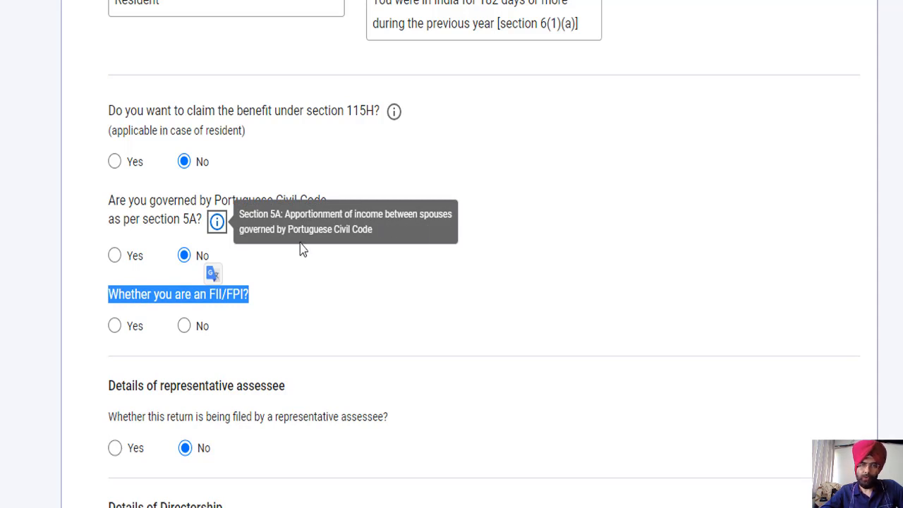
left_click(329, 307)
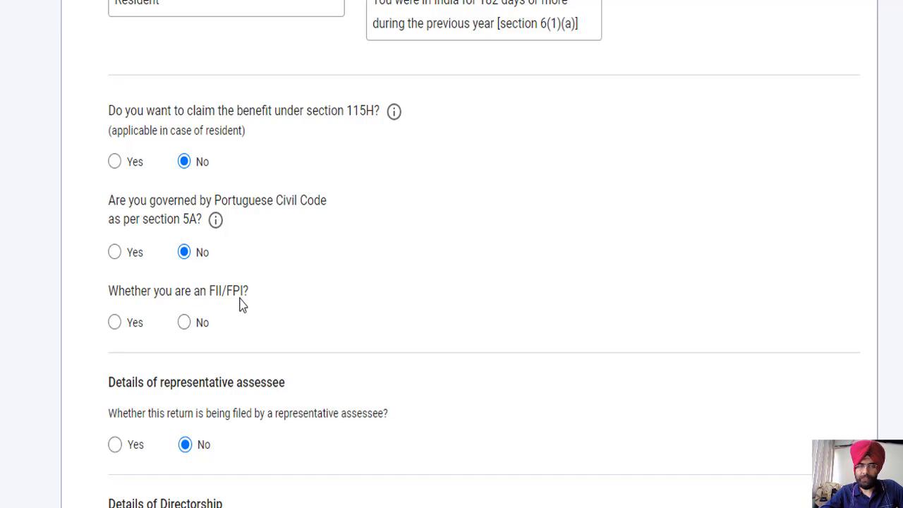
left_click(185, 324)
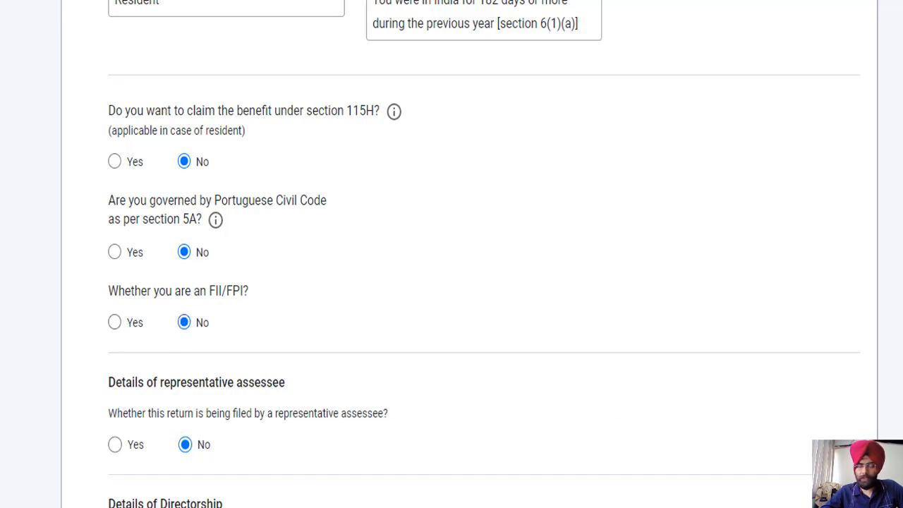
Step: Try Yes for filing by a representative assessee, view the capacity options, and return the answer to No
scroll(452, 253, "down", 3)
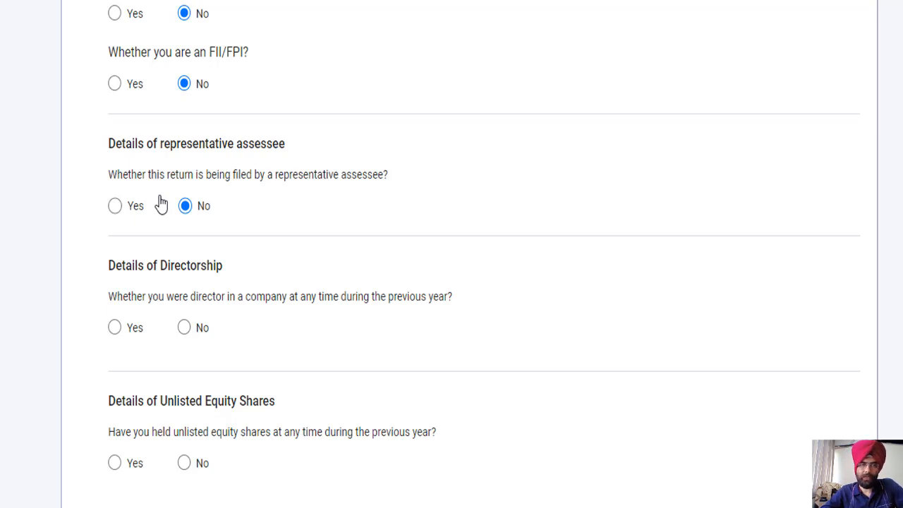
left_click(114, 206)
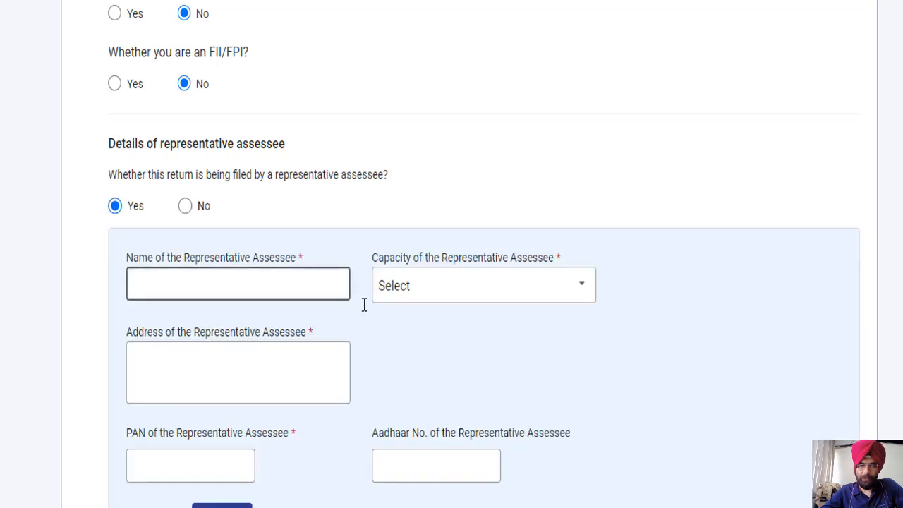
left_click(442, 301)
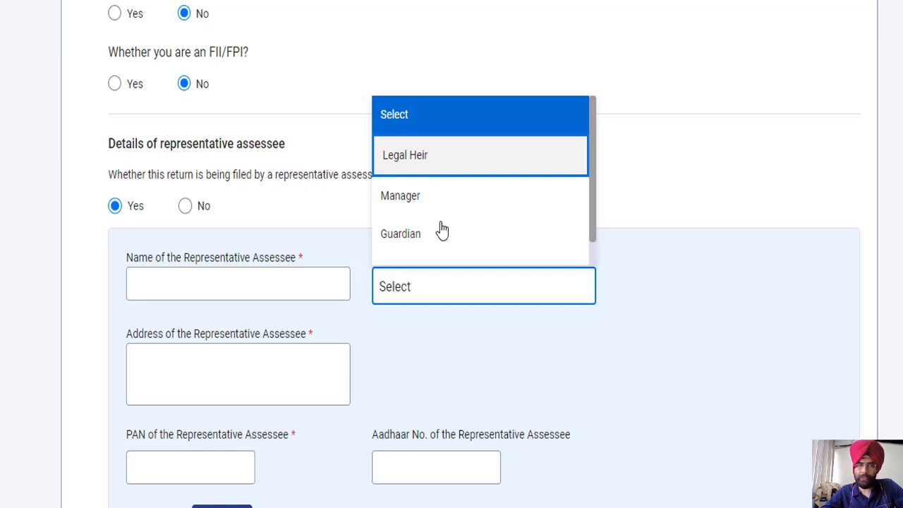
left_click_drag(592, 202, 593, 235)
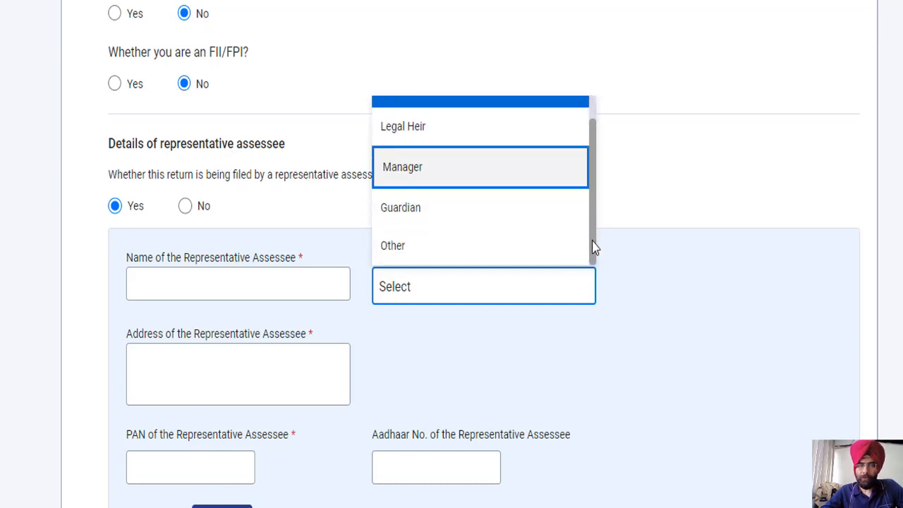
left_click(188, 210)
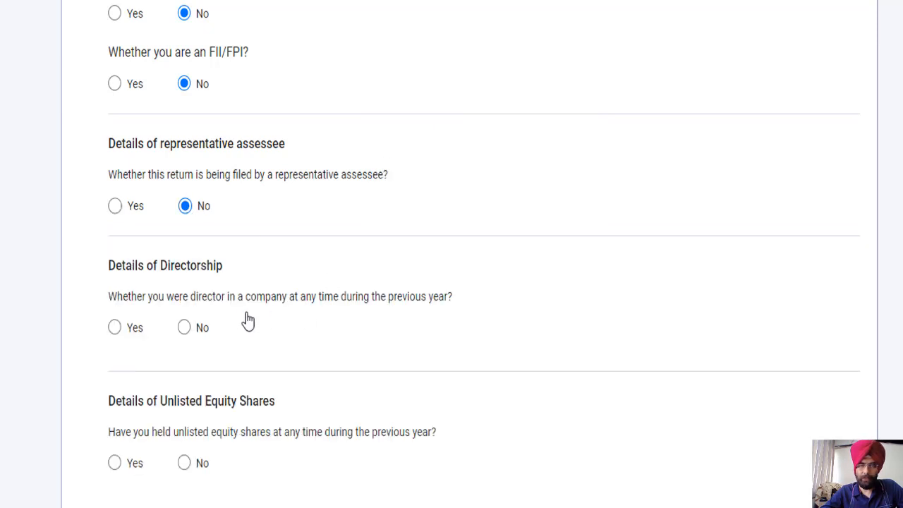
Step: Check the company details required from a director, and answer No to having been a company director during the previous year
left_click(115, 328)
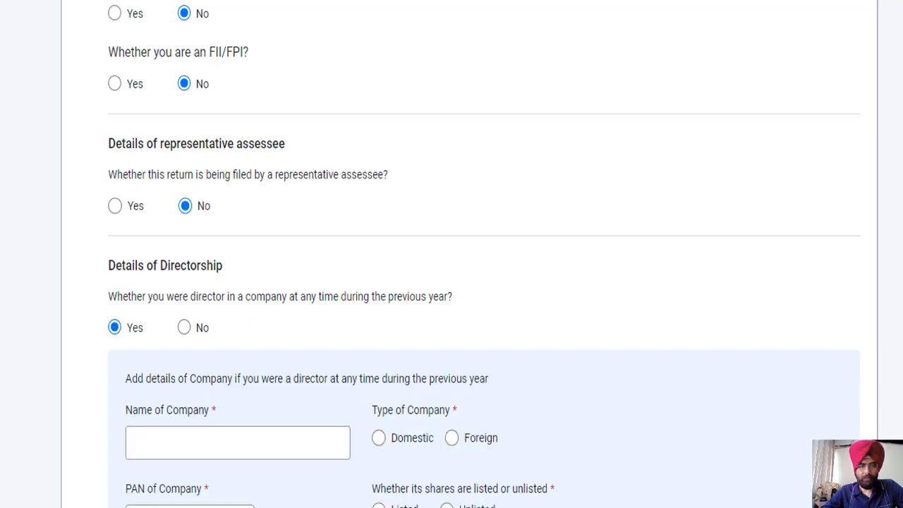
scroll(419, 203, "down", 3)
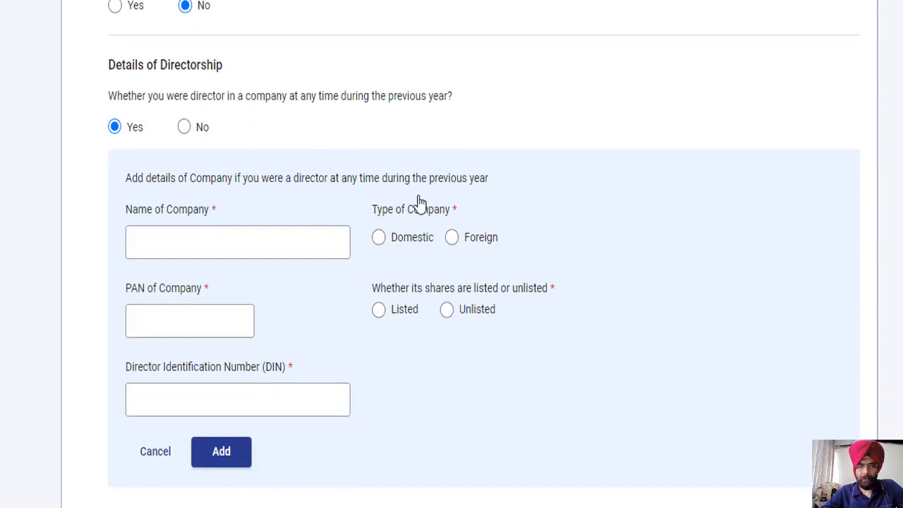
left_click(180, 331)
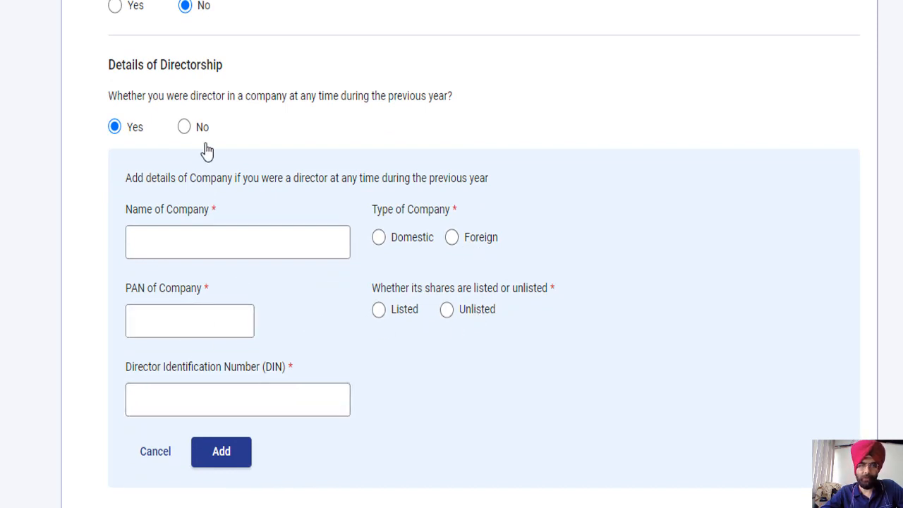
left_click(183, 128)
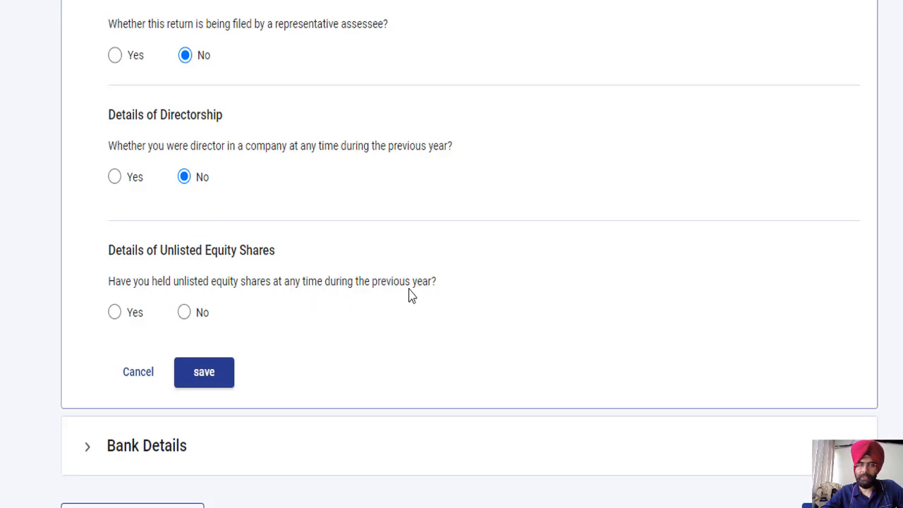
Step: Examine the details form for unlisted equity shares, and answer No to having held such shares during the previous year
left_click(114, 315)
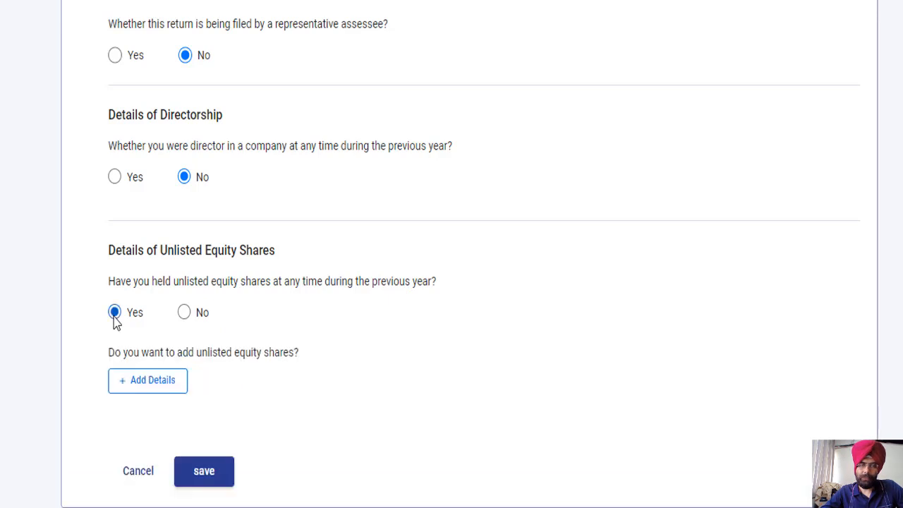
left_click(139, 381)
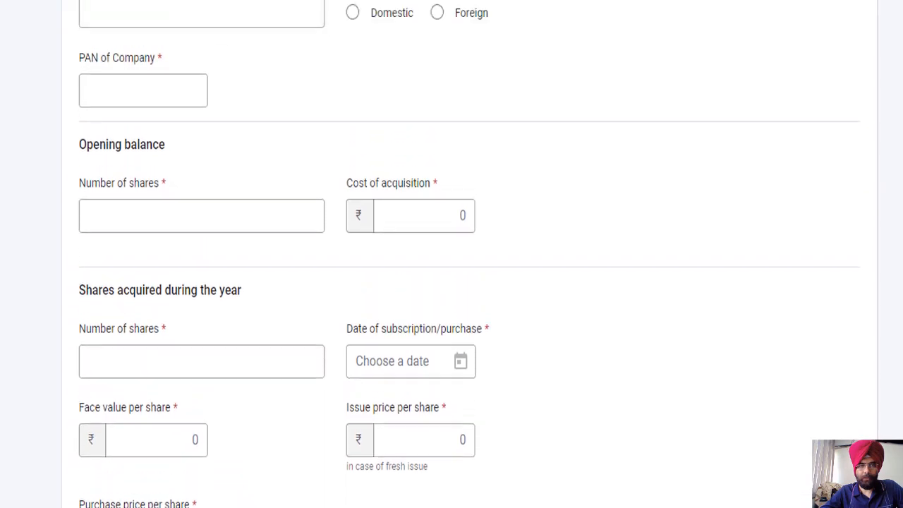
scroll(469, 271, "up", 1)
scroll(469, 271, "down", 1)
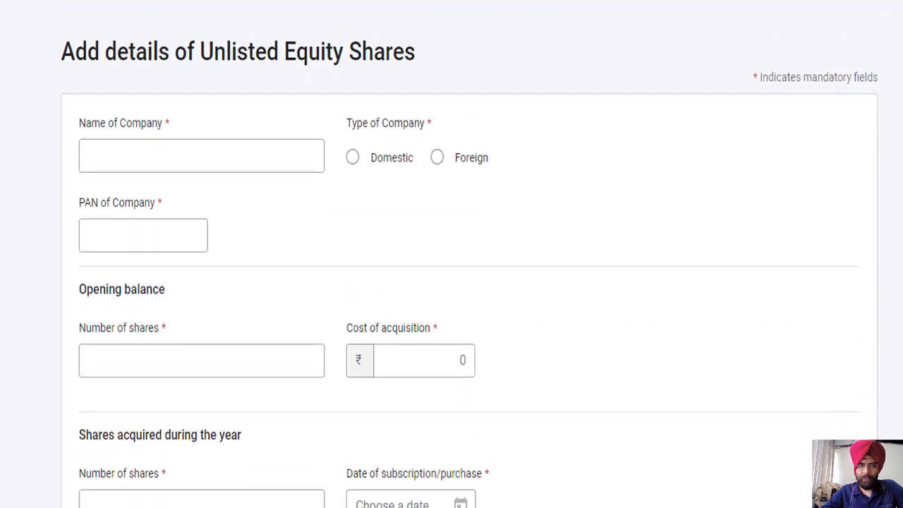
scroll(469, 271, "down", 3)
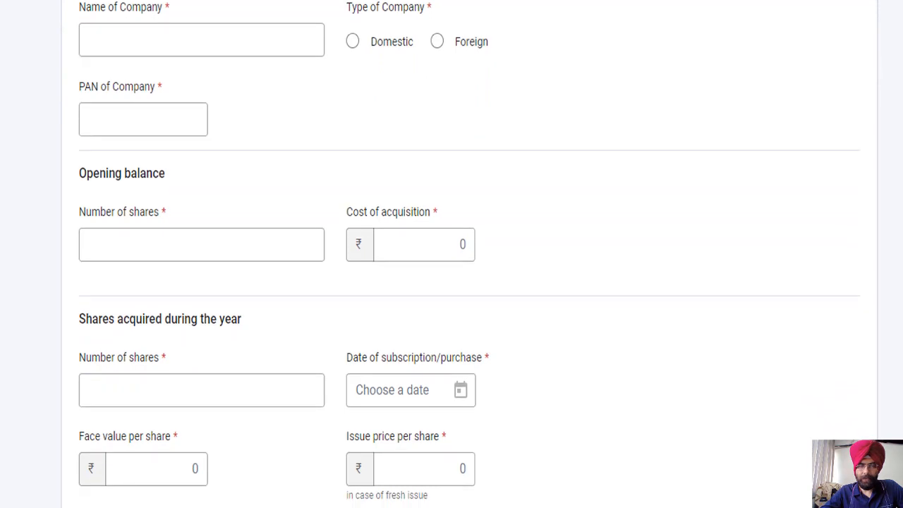
scroll(469, 271, "down", 1)
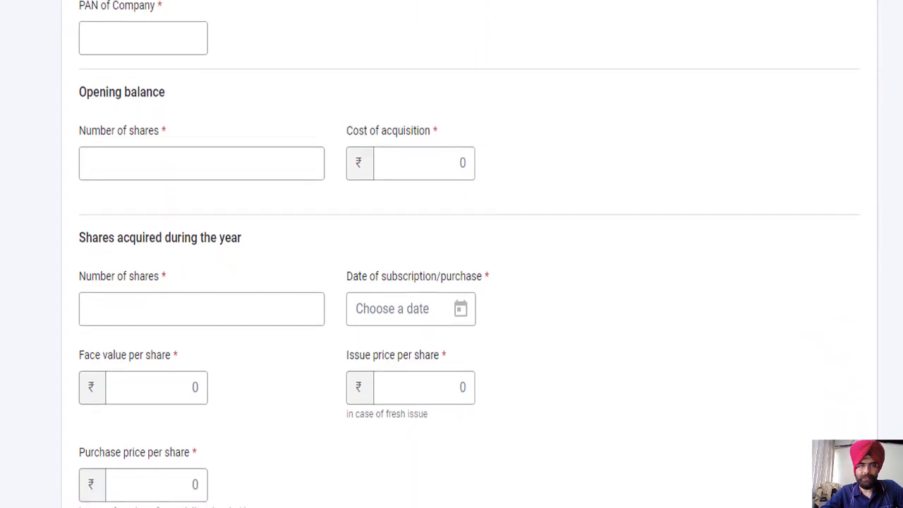
scroll(469, 271, "down", 2)
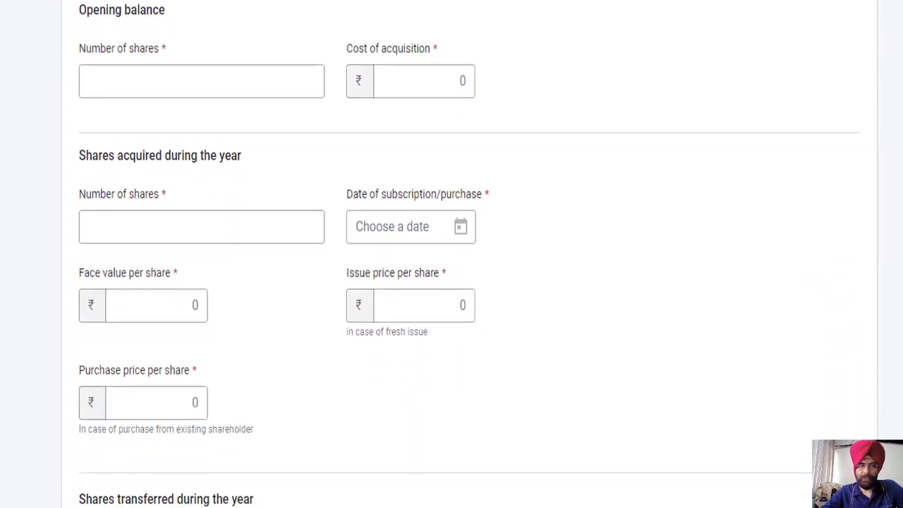
scroll(469, 271, "down", 3)
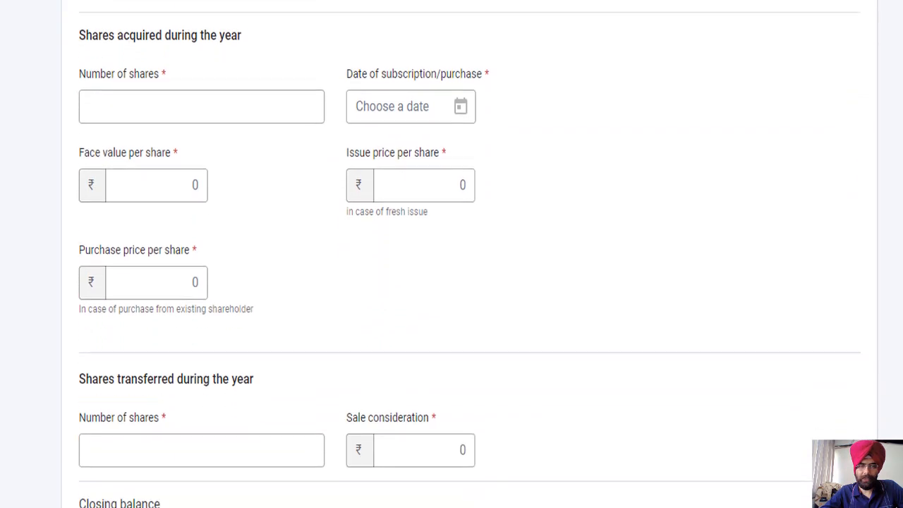
scroll(469, 271, "down", 3)
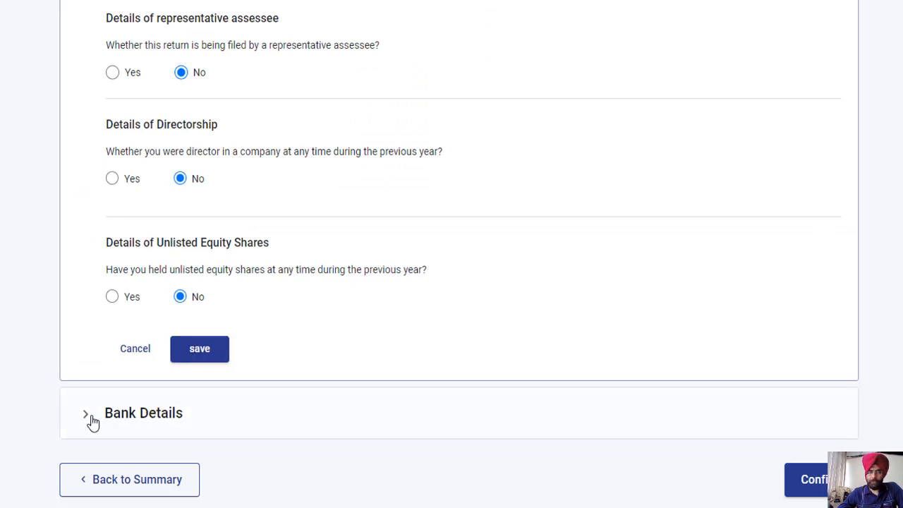
Step: Save the Filing Status answers and open the Bank Details section
left_click(224, 347)
scroll(459, 253, "down", 2)
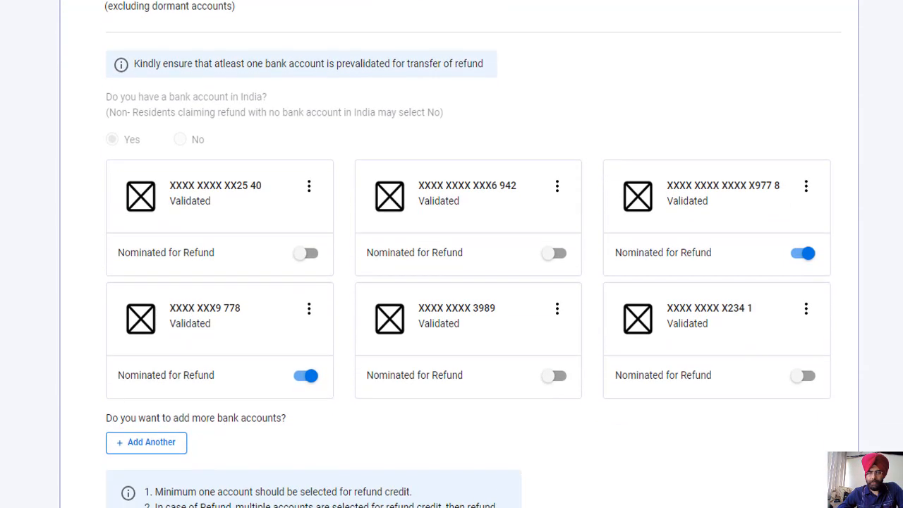
Step: Try nominating one more bank account for refund, withdraw that nomination, and confirm Part A - General Information
left_click(558, 254)
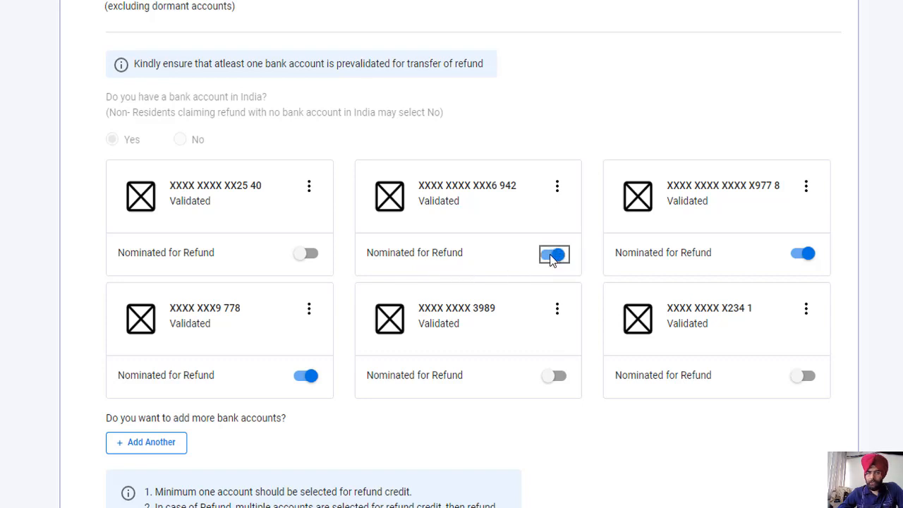
left_click(544, 258)
scroll(452, 254, "down", 3)
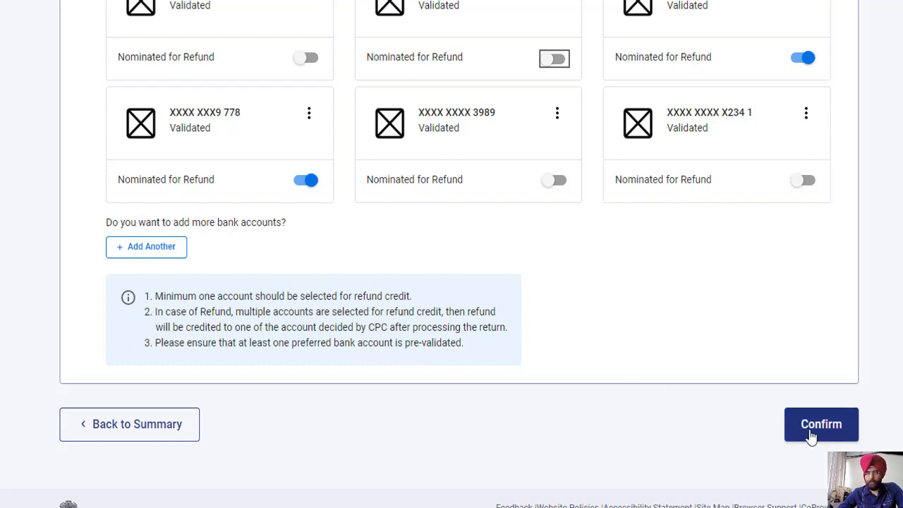
left_click(811, 438)
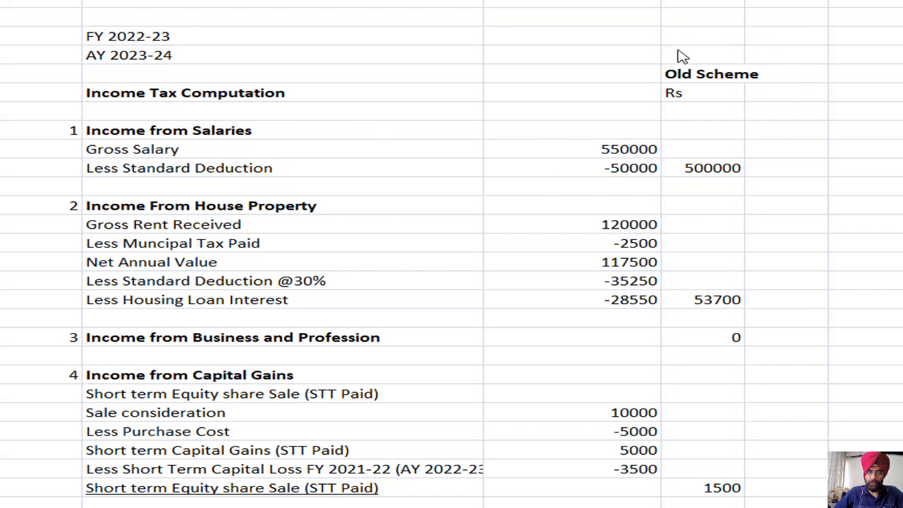
Step: Review the computation sheet's salary, house property, business and profession, and capital gains heads, including the brought-forward short term capital loss
left_click(617, 168)
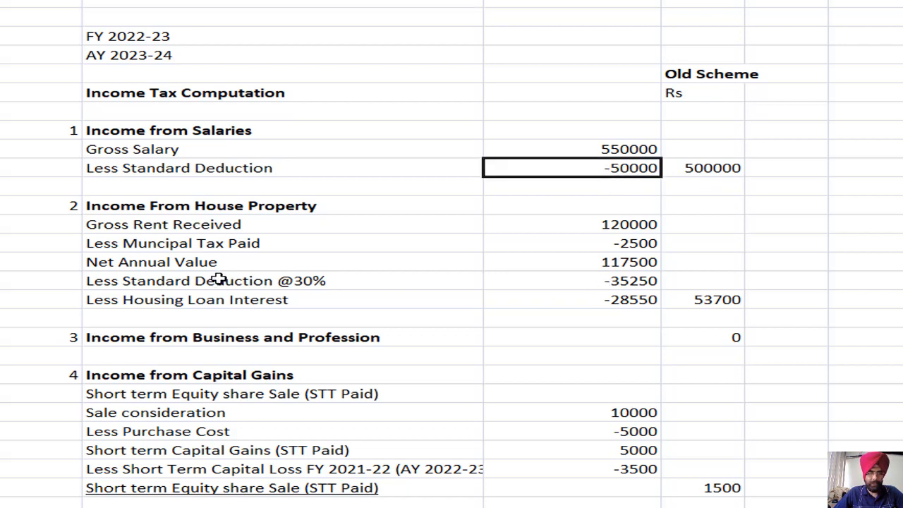
left_click(625, 297)
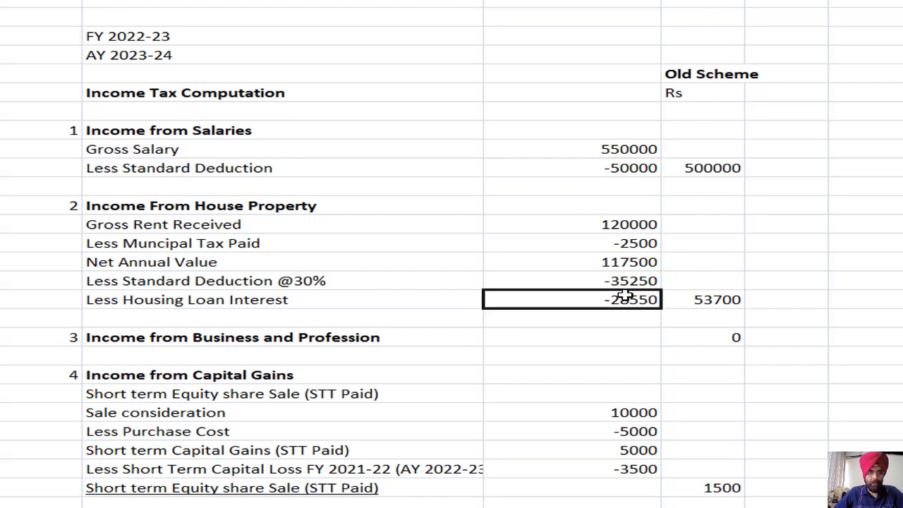
scroll(451, 282, "down", 3)
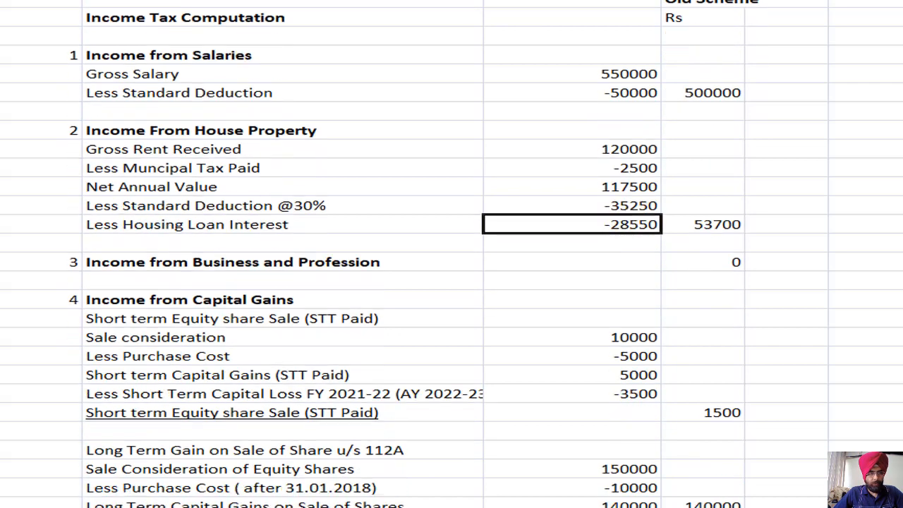
scroll(452, 282, "down", 1)
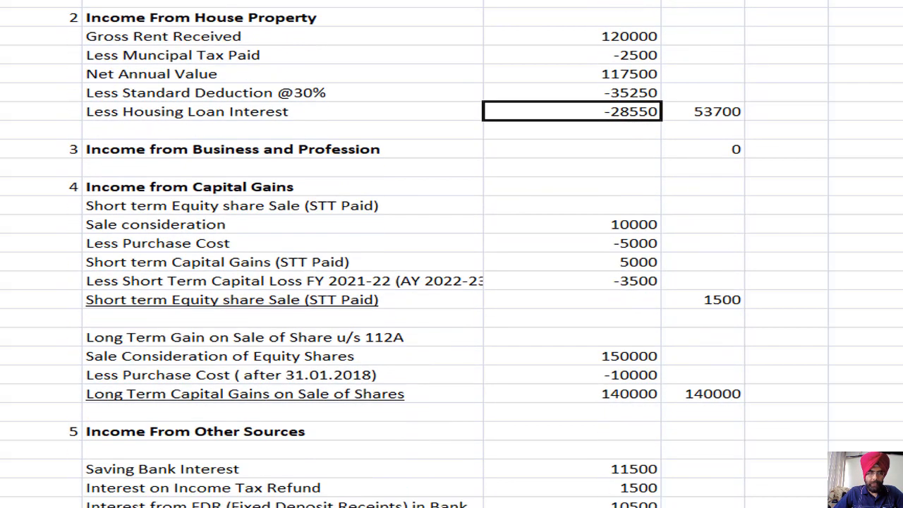
left_click(314, 151)
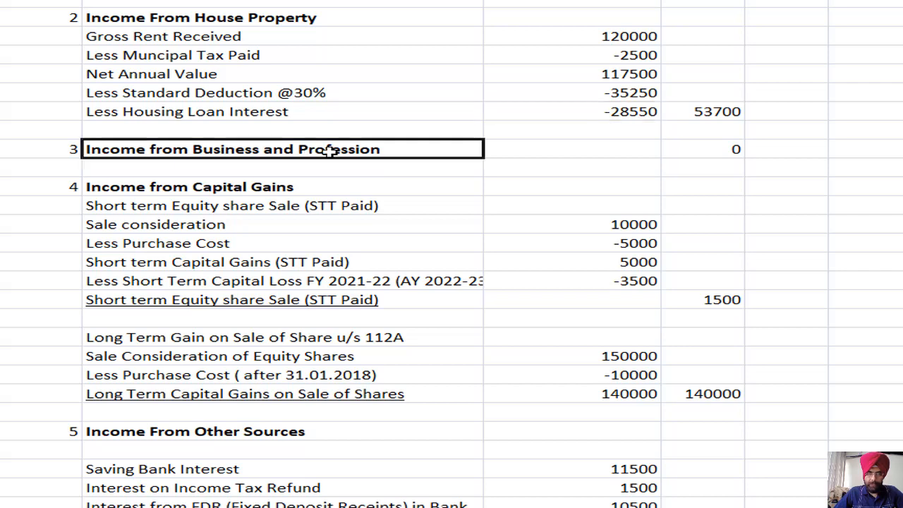
left_click(710, 149)
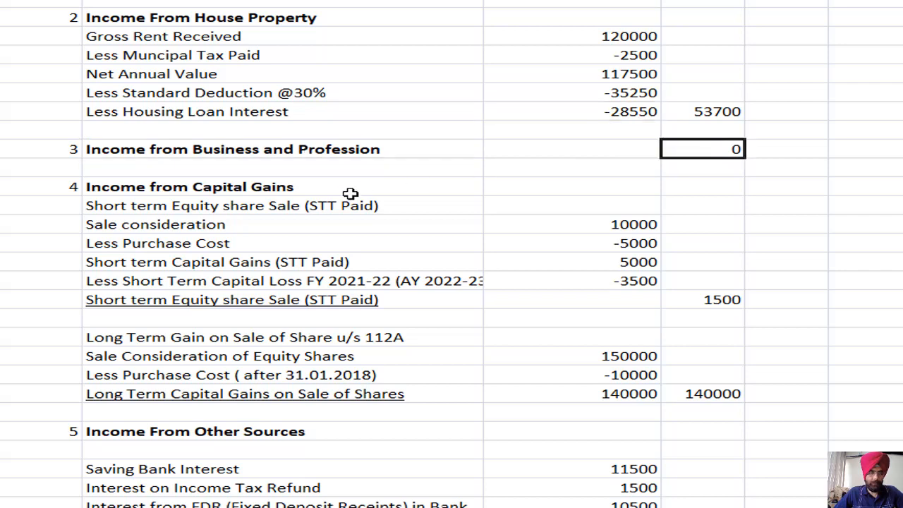
left_click(236, 187)
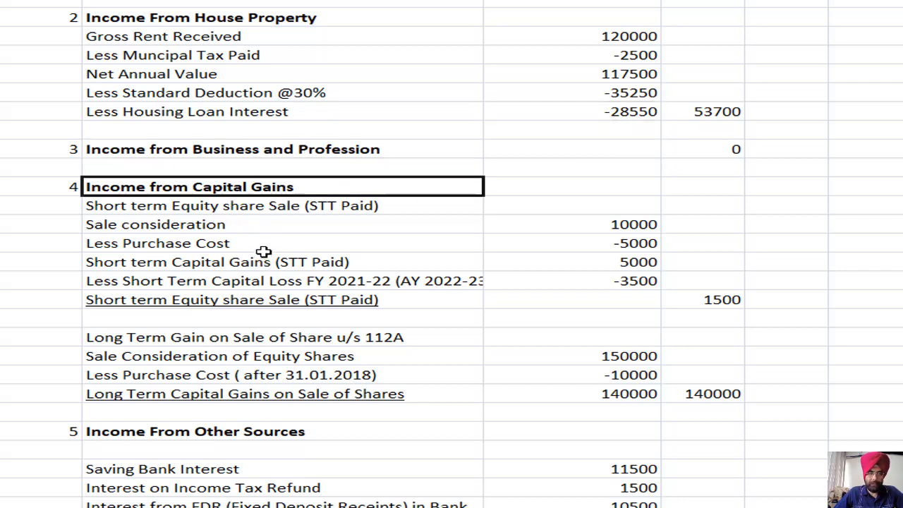
left_click(256, 206)
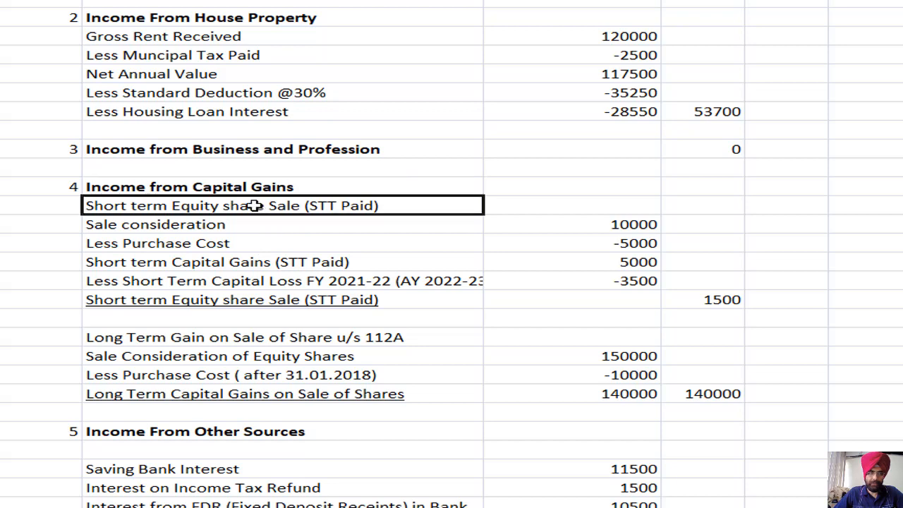
left_click(199, 350)
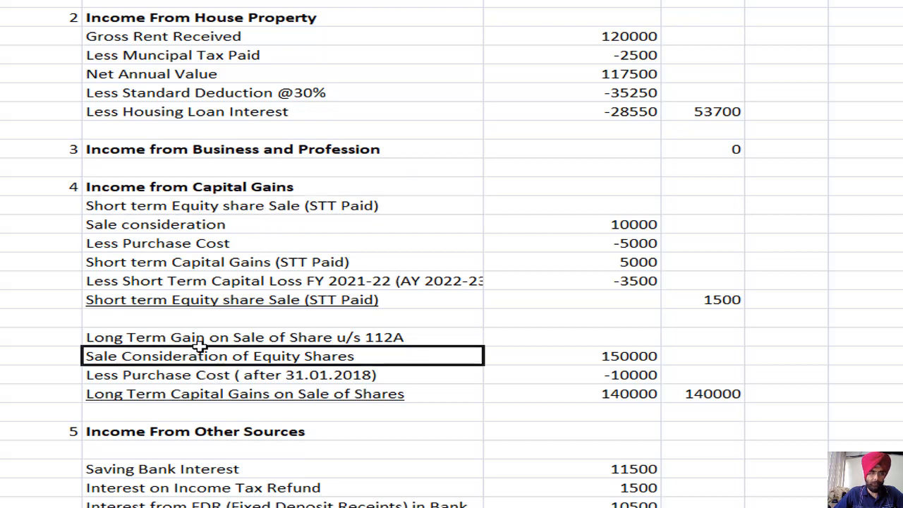
left_click(338, 281)
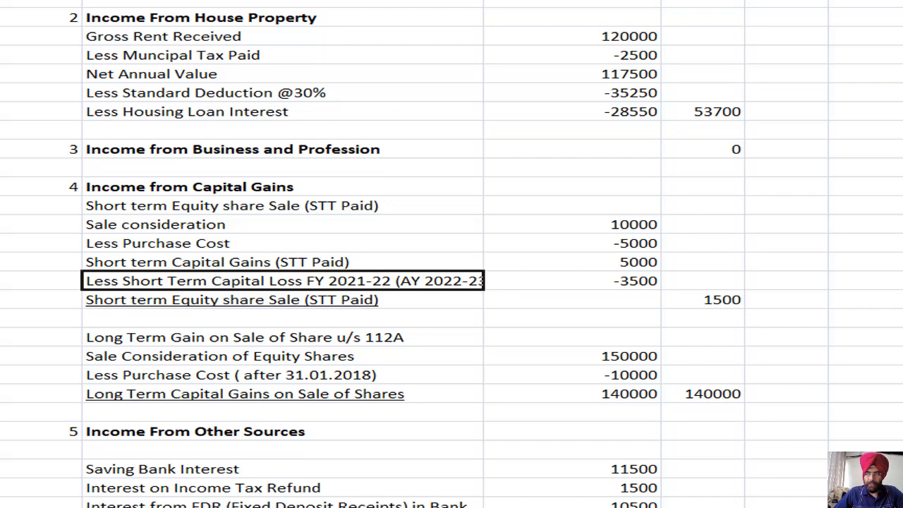
Step: Review the computation sheet's income from other sources, Section 80C, 80TTA and 80D deductions, and net income
scroll(405, 254, "down", 3)
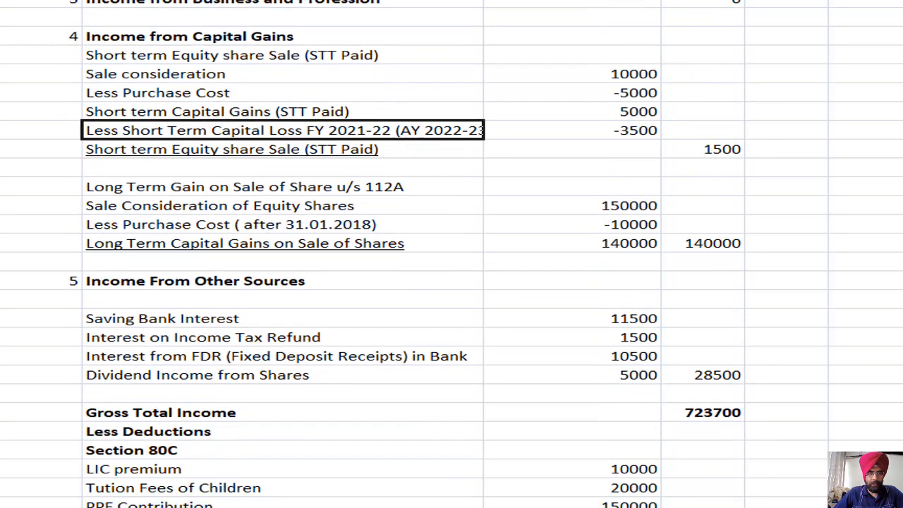
left_click(165, 263)
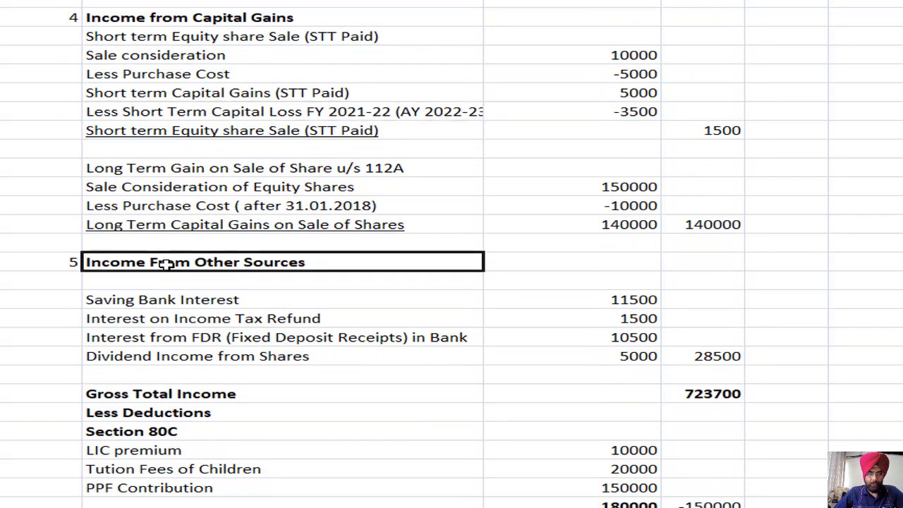
left_click(189, 318)
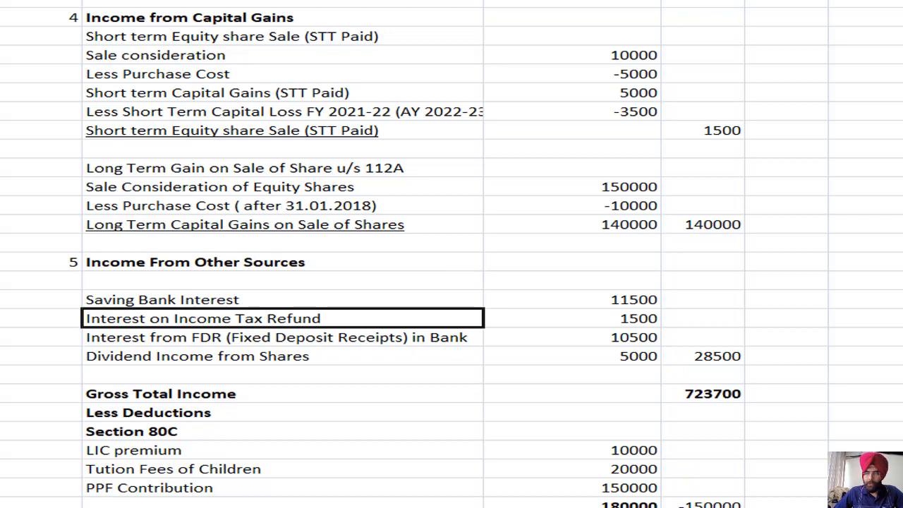
scroll(405, 254, "down", 2)
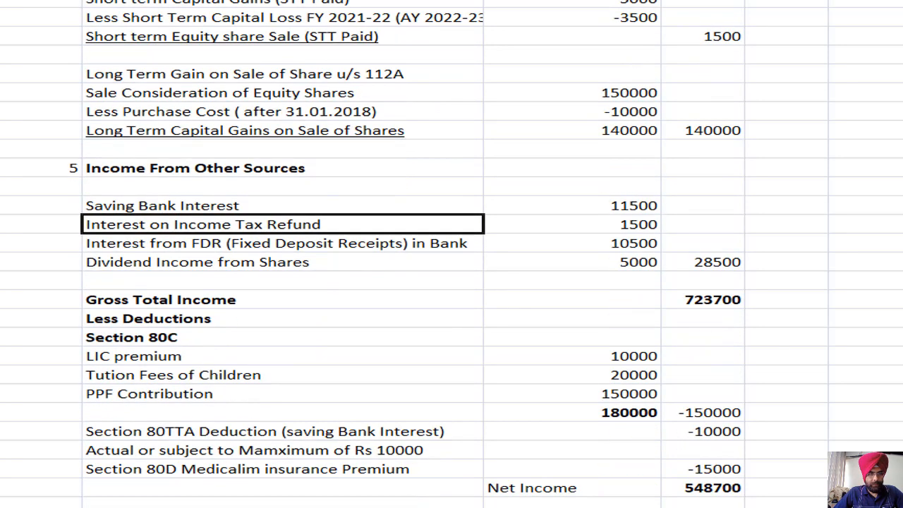
left_click(151, 395)
left_click(217, 467)
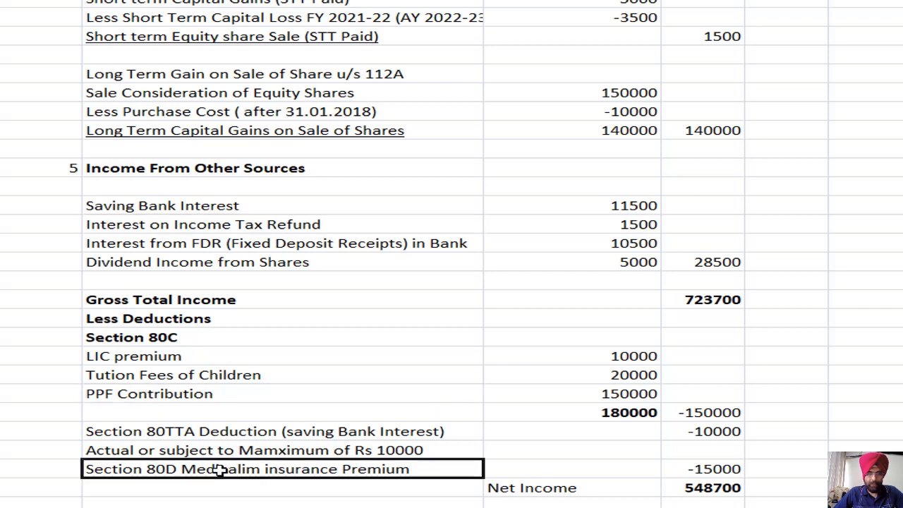
left_click(723, 487)
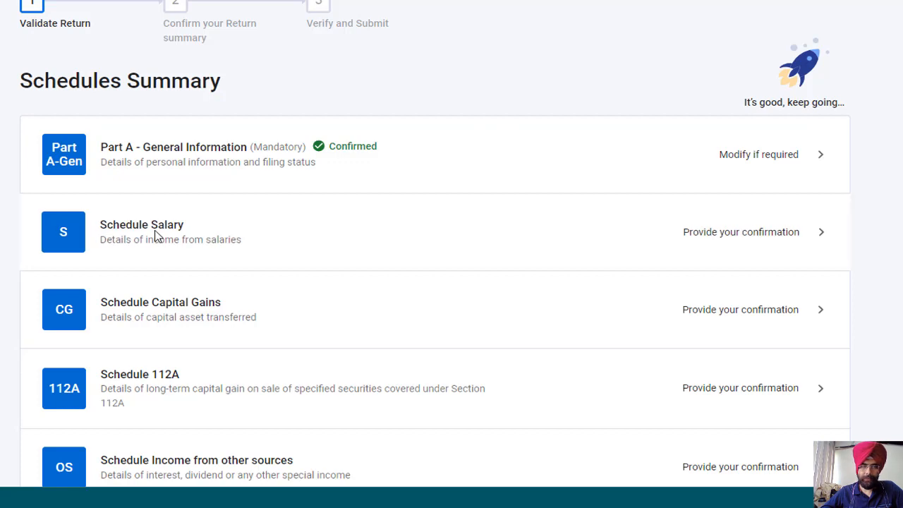
Step: Open Schedule Salary, start a new employer entry under Gross Salary, and check the employer detail fields and State options
left_click(157, 237)
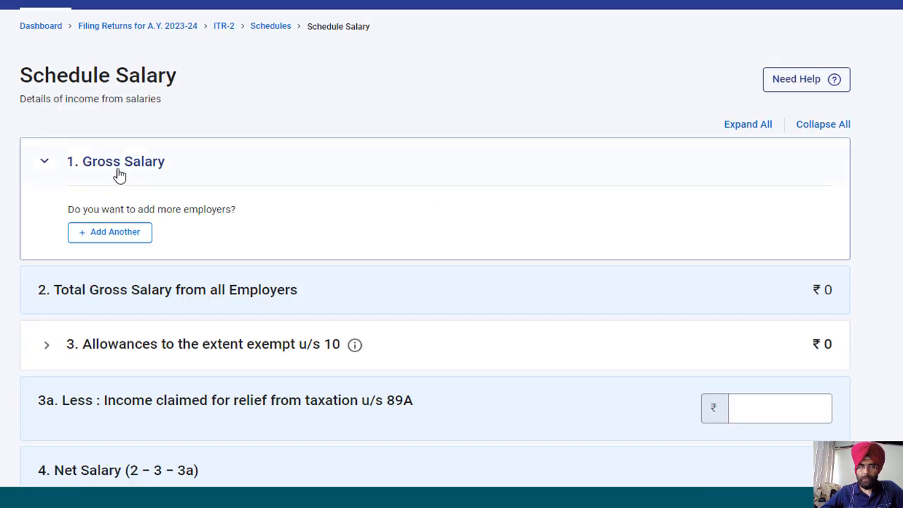
left_click(115, 235)
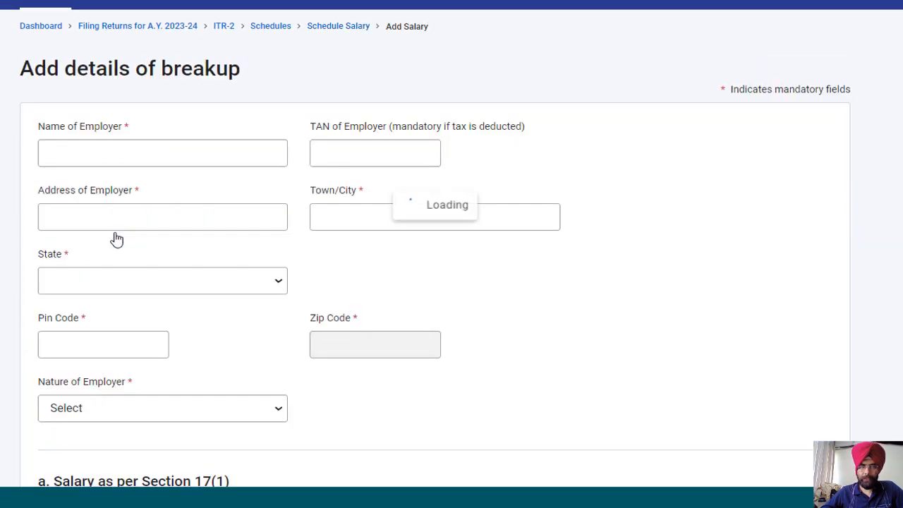
left_click(99, 155)
left_click(399, 144)
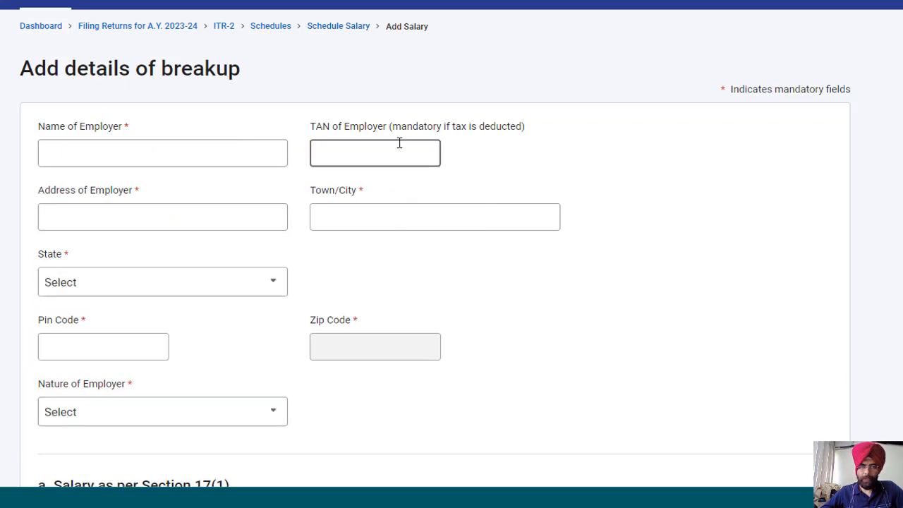
scroll(276, 106, "down", 3)
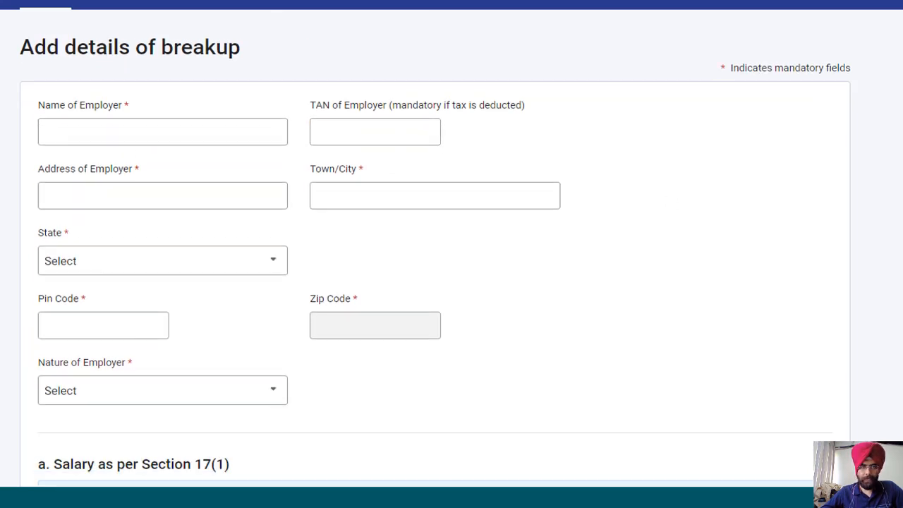
left_click(204, 134)
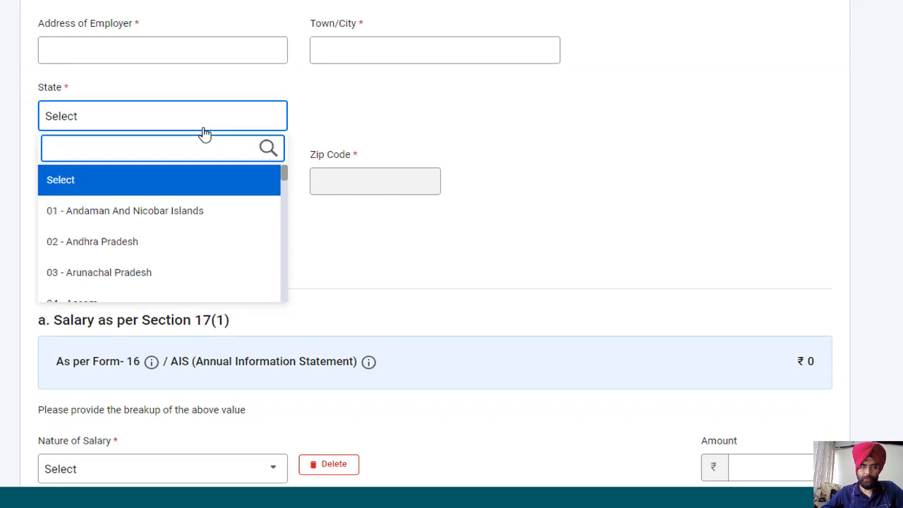
left_click(333, 133)
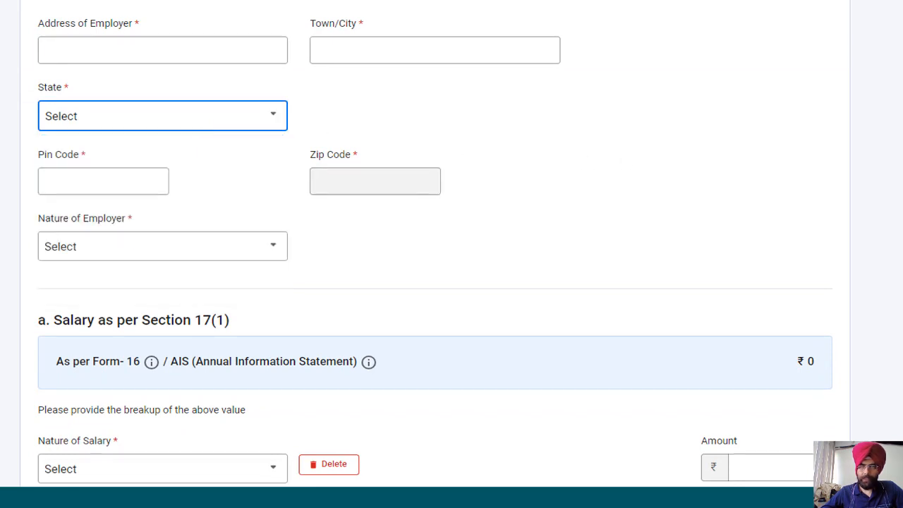
Step: Set the nature of employer to Others in the salary breakup form
scroll(201, 169, "down", 1)
left_click(149, 201)
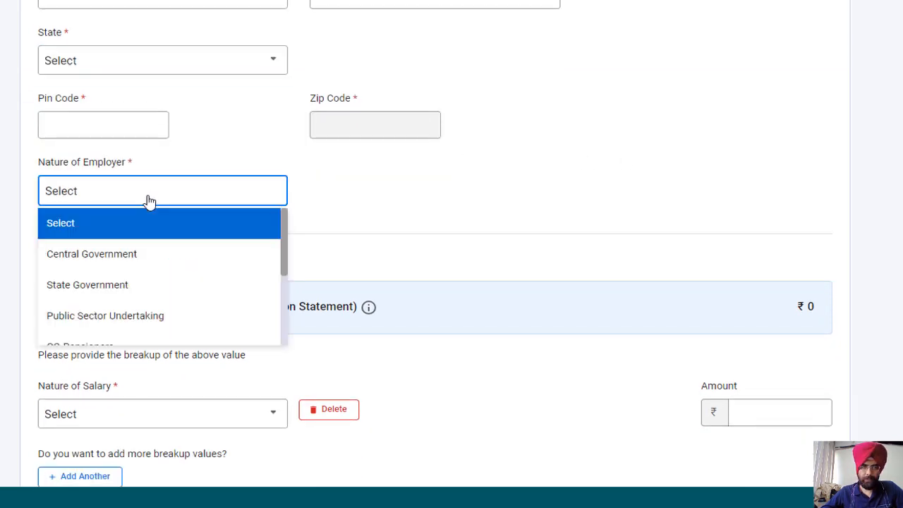
left_click_drag(284, 255, 275, 339)
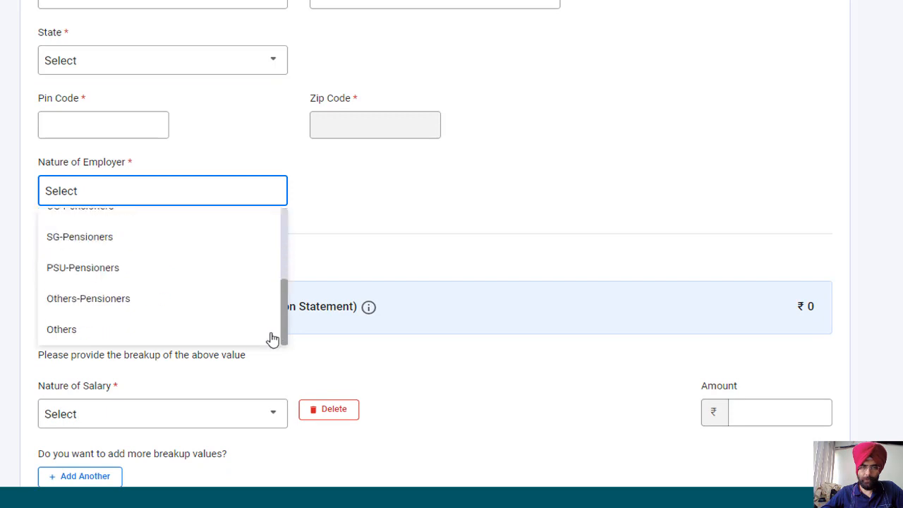
left_click(101, 342)
Step: Enter Basic salary of 550000 as the breakup of salary under Section 17(1)
scroll(434, 244, "down", 3)
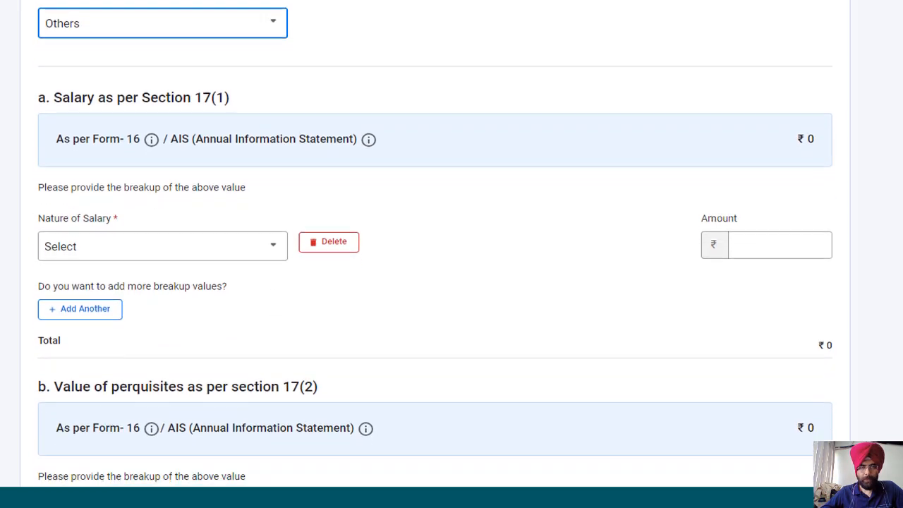
left_click(105, 239)
left_click(96, 331)
left_click(745, 236)
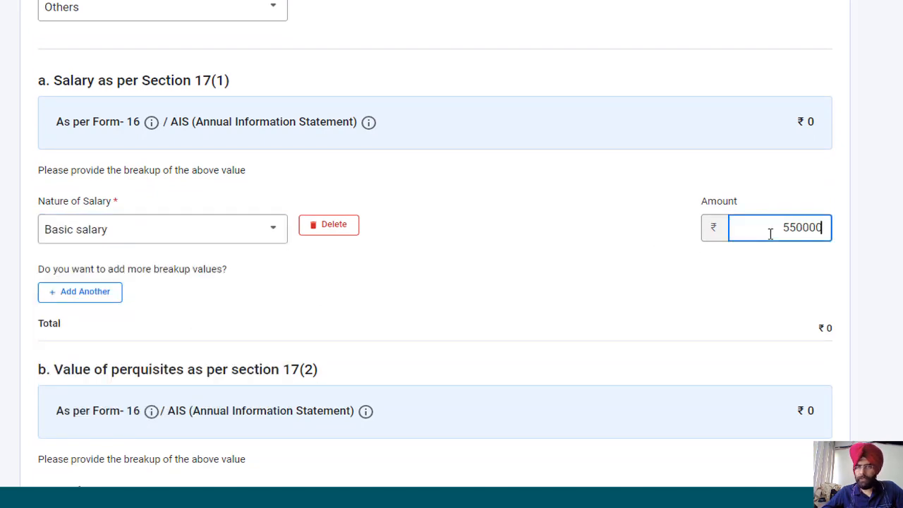
left_click(881, 265)
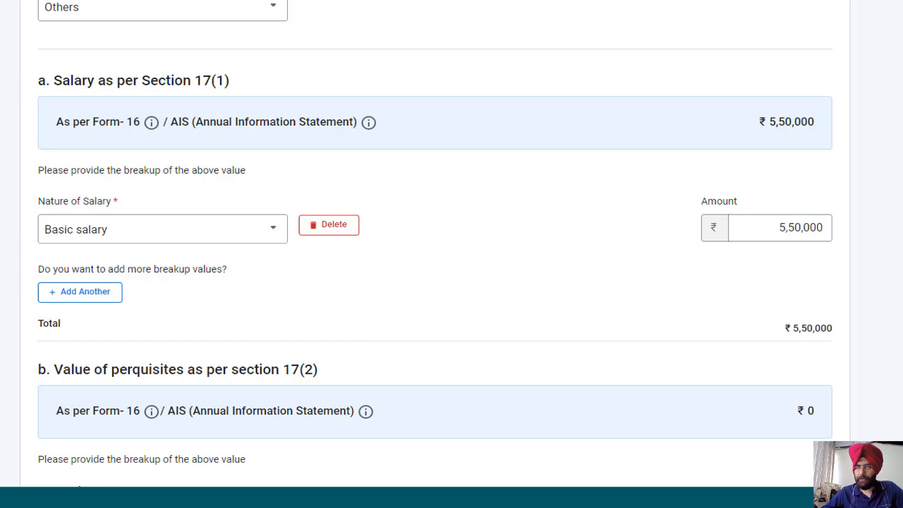
Step: Check the available perquisite types under section 17(2) without choosing one
scroll(435, 244, "down", 3)
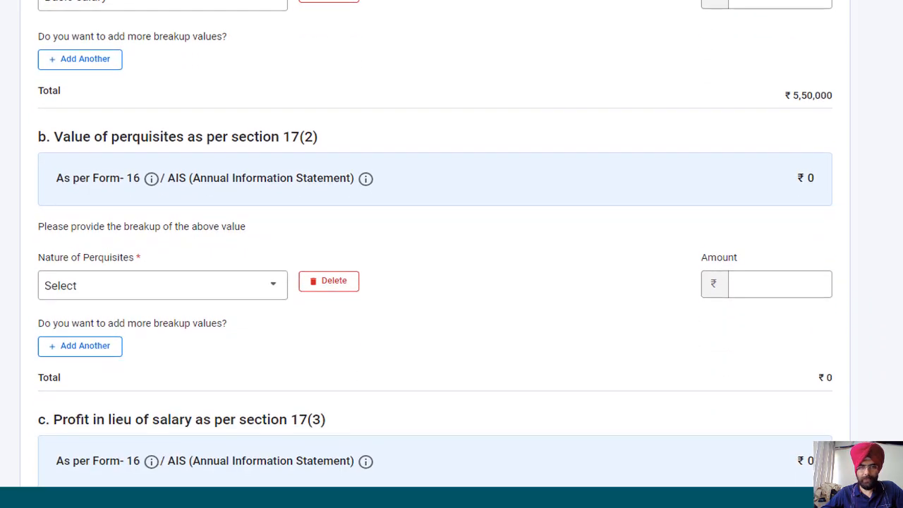
left_click(108, 296)
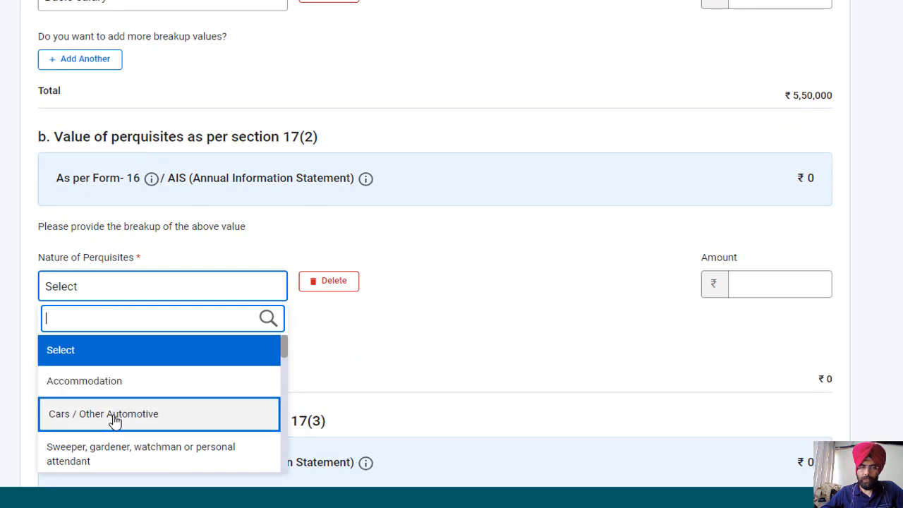
left_click(594, 242)
scroll(823, 292, "down", 3)
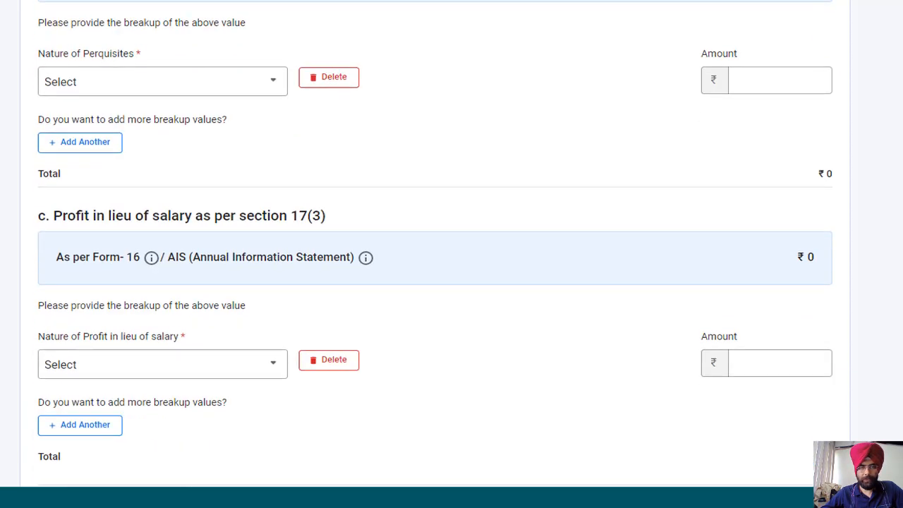
Step: Leave profit in lieu of salary and retirement benefit account income blank, and add the employer entry to Schedule Salary
scroll(656, 259, "down", 2)
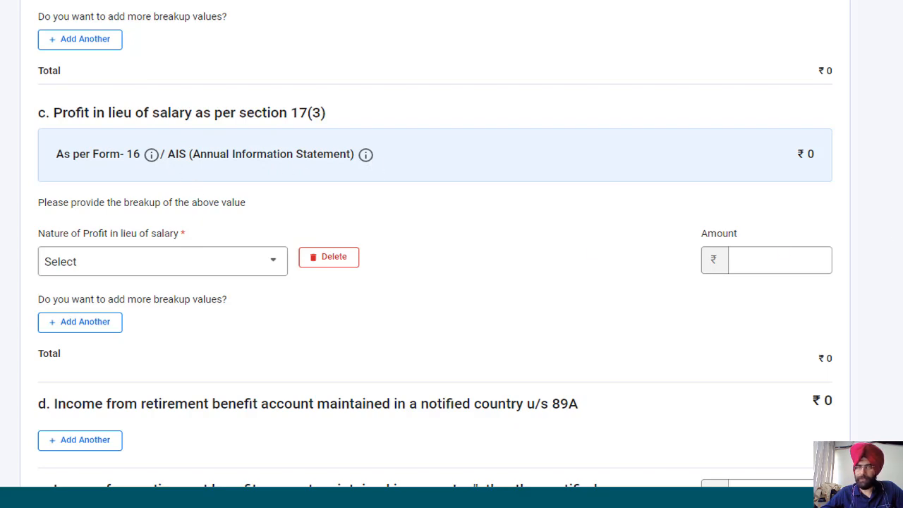
scroll(434, 244, "down", 6)
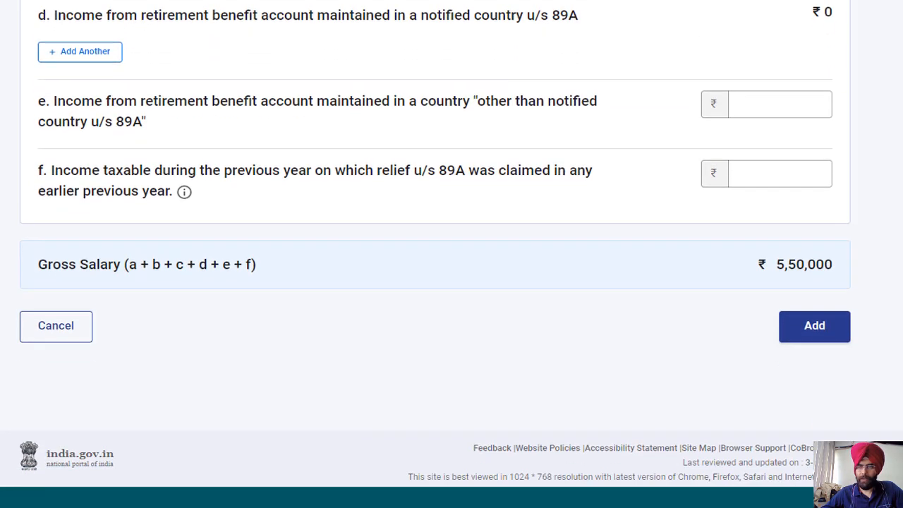
left_click(829, 327)
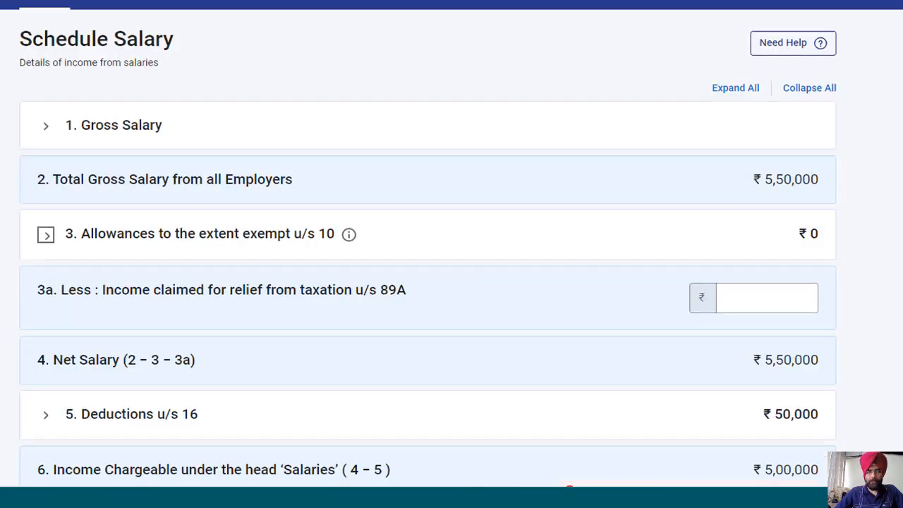
Step: Check the exempt allowances section under section 10 without adding any, and confirm Schedule Salary
scroll(428, 242, "down", 2)
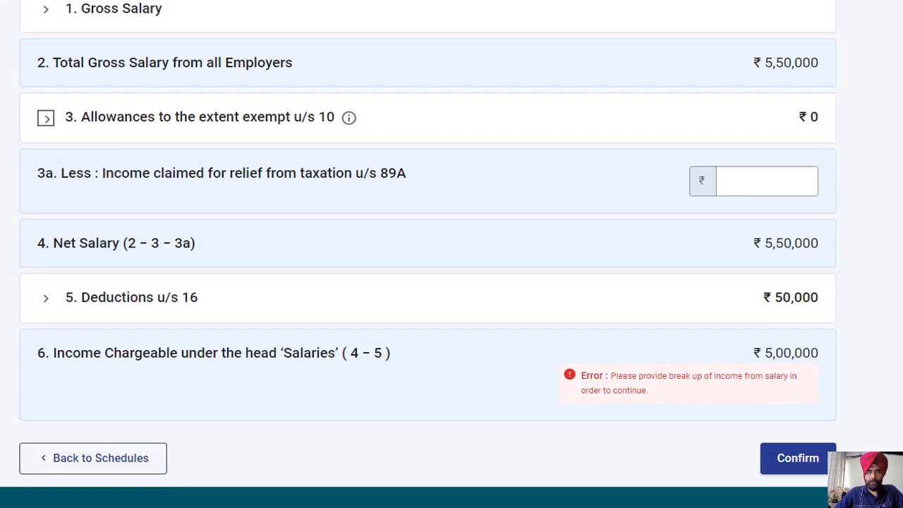
left_click(45, 103)
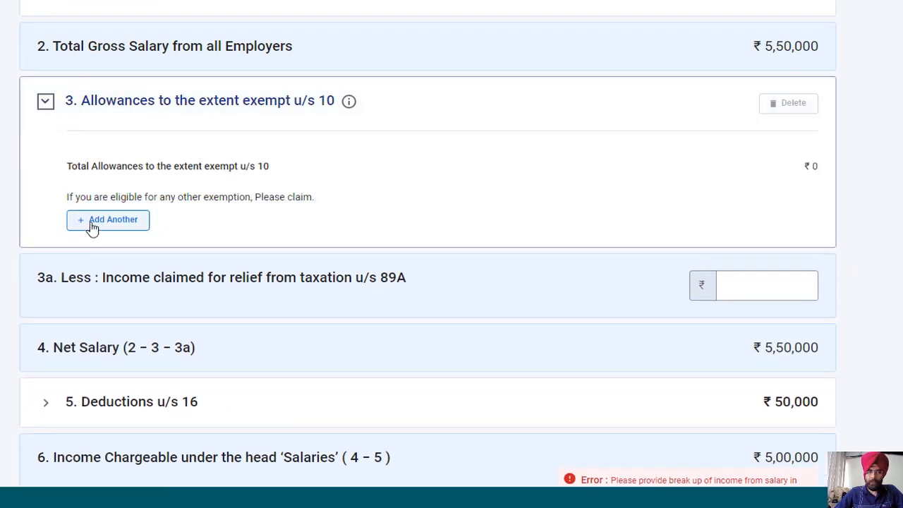
left_click(45, 104)
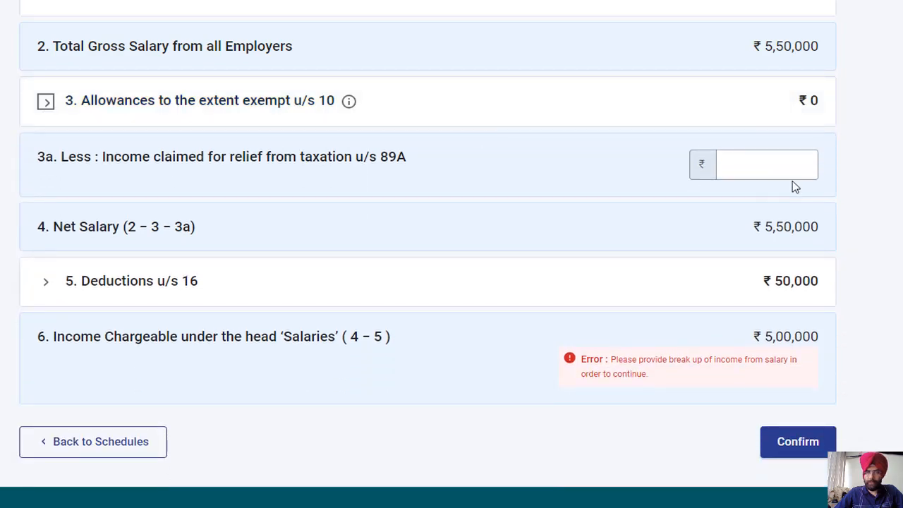
scroll(883, 162, "down", 1)
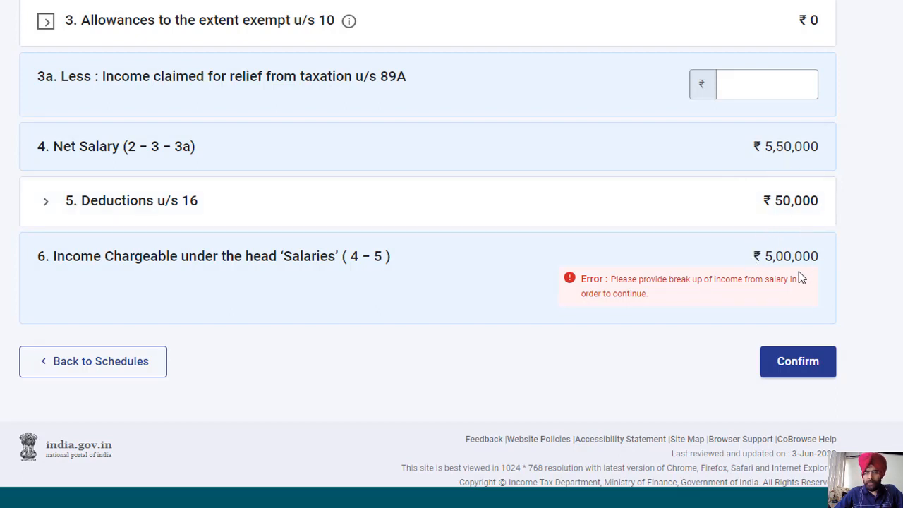
left_click(797, 364)
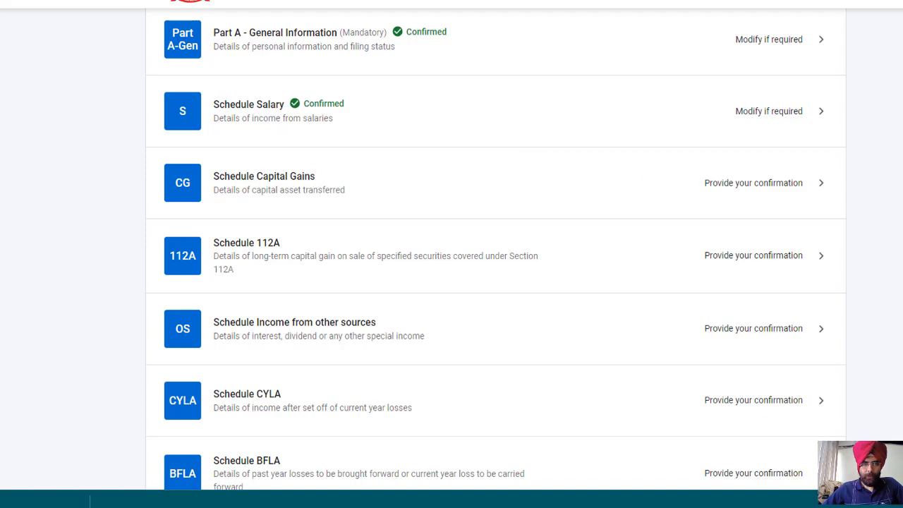
Step: Add Schedule House Property from the Income category to the return's selected schedules and continue to the schedules summary
scroll(494, 247, "down", 3)
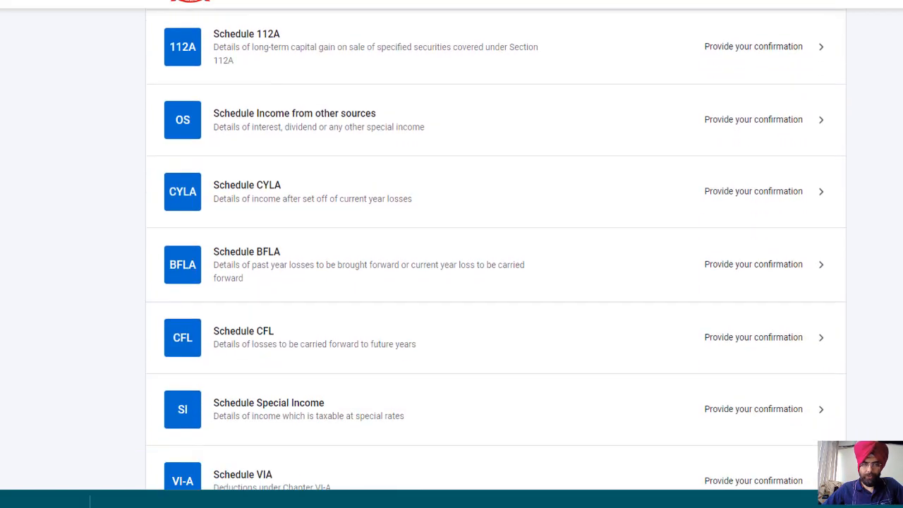
scroll(494, 247, "down", 5)
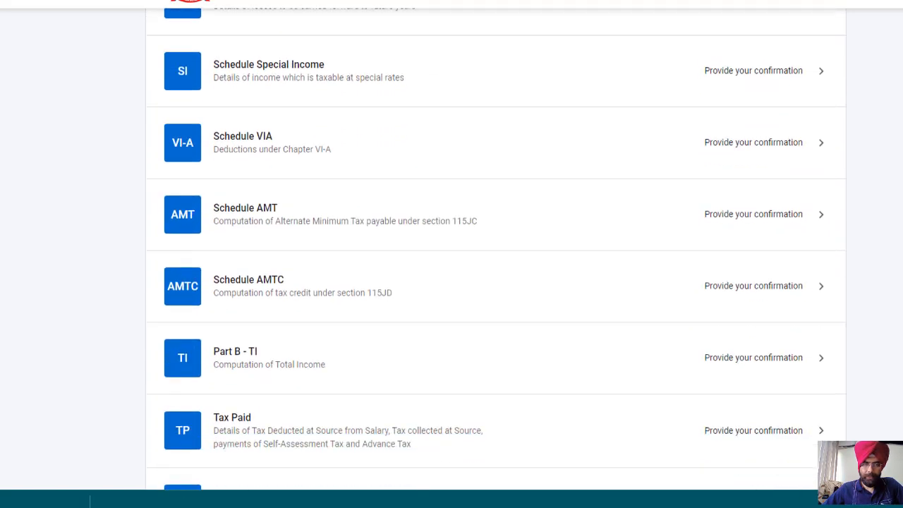
scroll(494, 247, "down", 3)
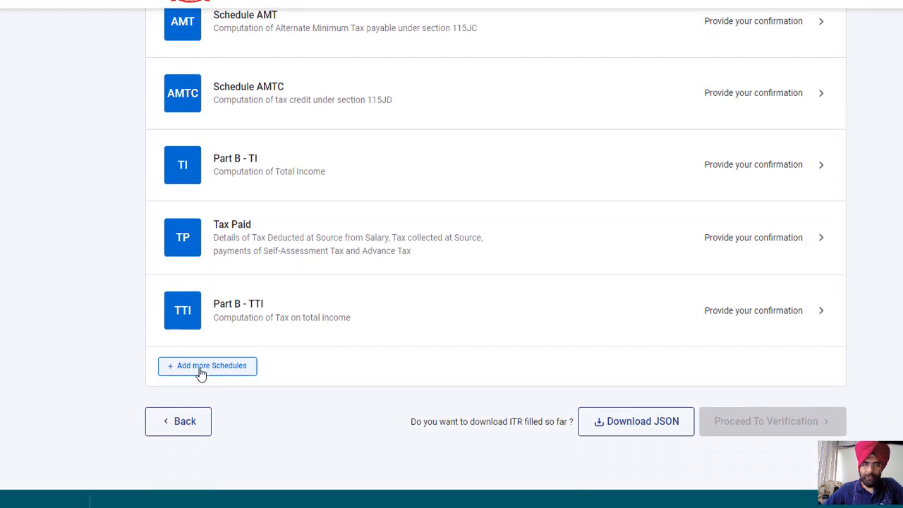
left_click(201, 374)
left_click(173, 221)
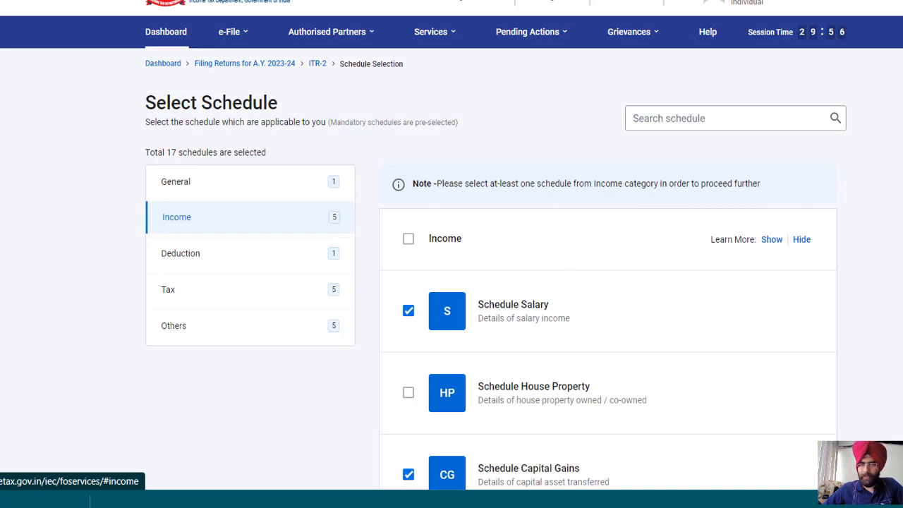
scroll(409, 240, "down", 2)
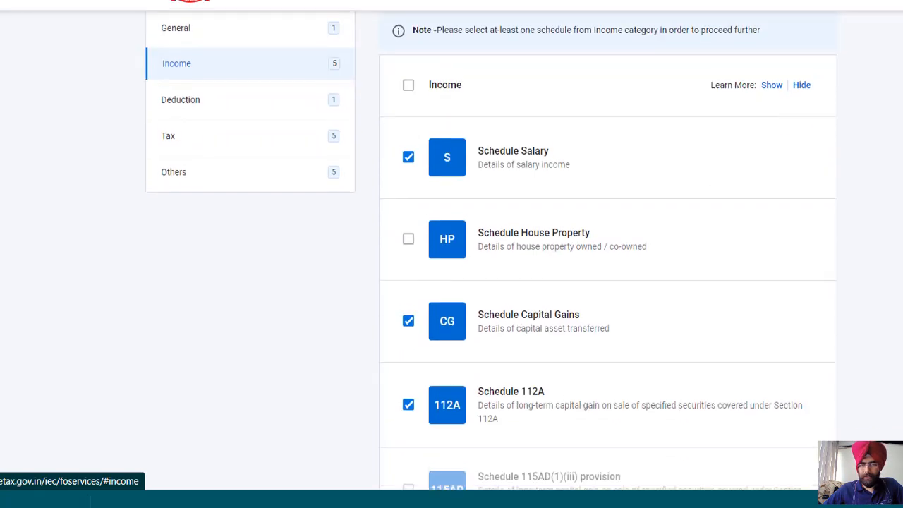
left_click(409, 235)
scroll(736, 362, "down", 10)
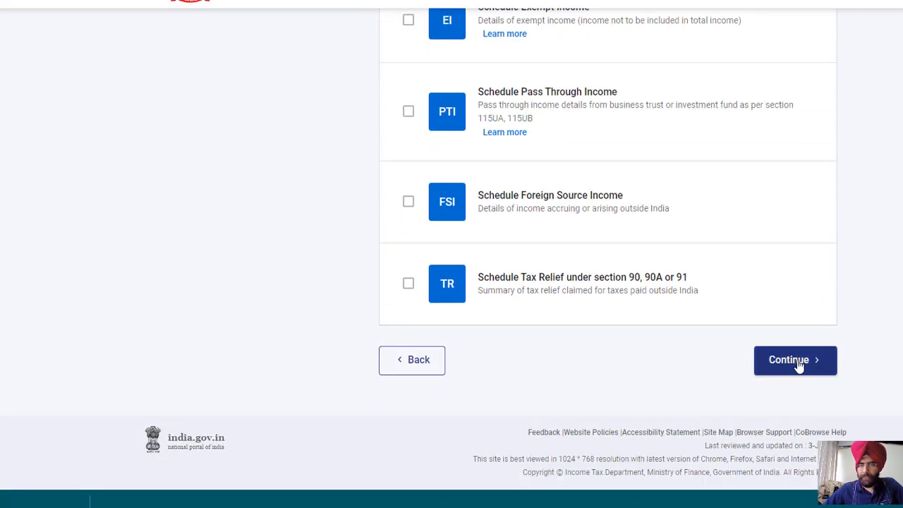
left_click(798, 364)
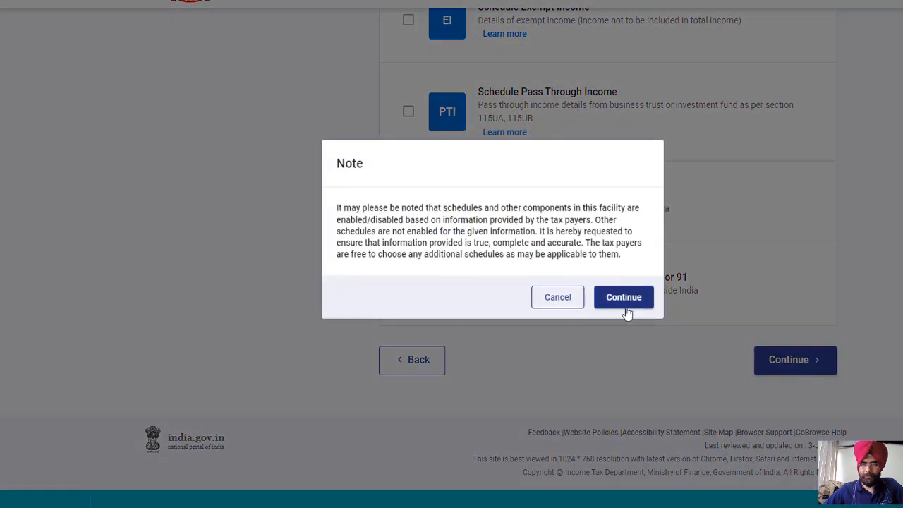
left_click(625, 309)
left_click(284, 217)
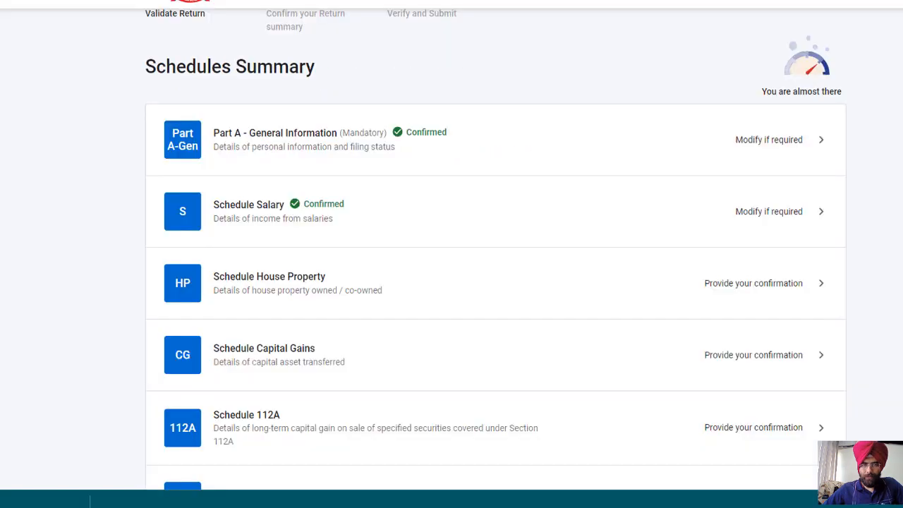
Step: Open Schedule House Property and start a new house property entry
scroll(272, 186, "down", 1)
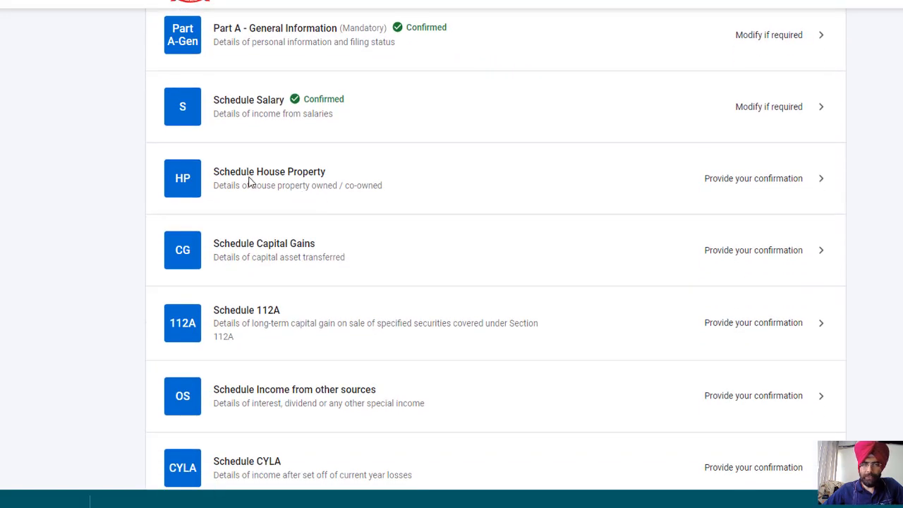
left_click(249, 182)
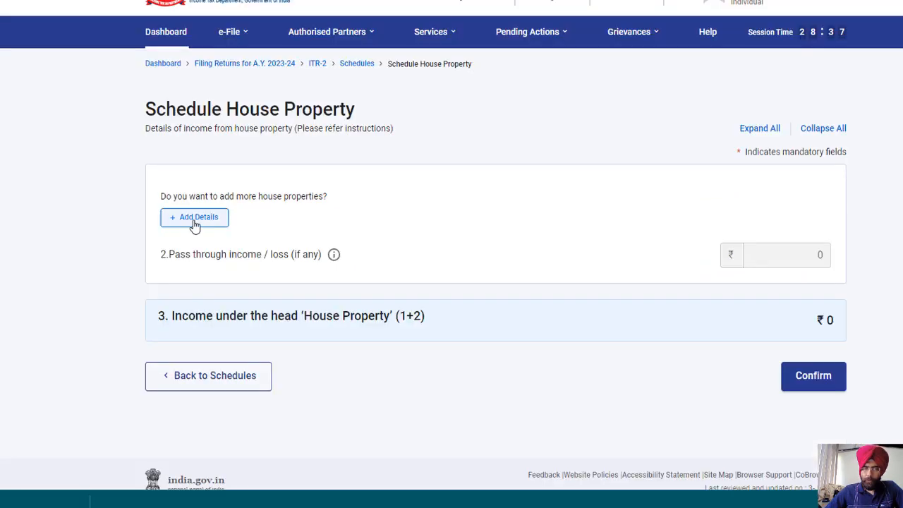
left_click(194, 224)
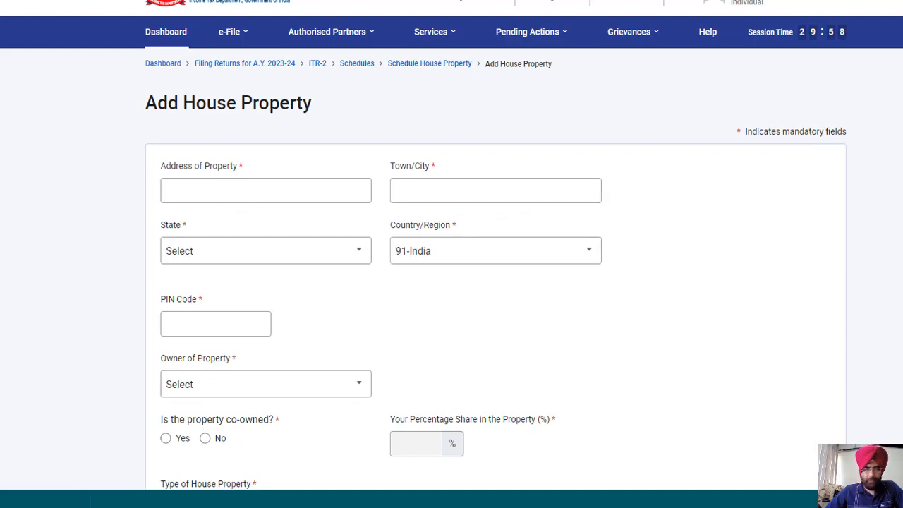
Step: Set the owner of the property to Self, mark it as not co-owned, and choose Let out as the house property type
scroll(232, 141, "down", 3)
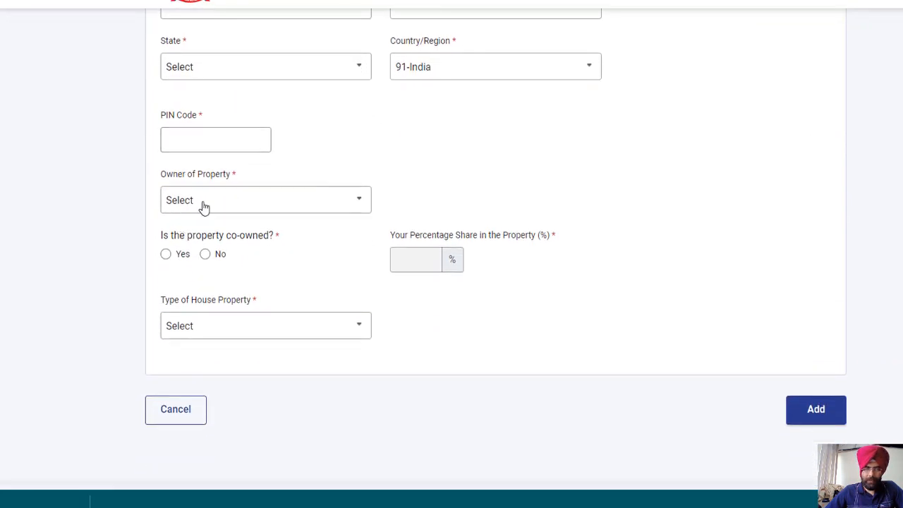
left_click(204, 207)
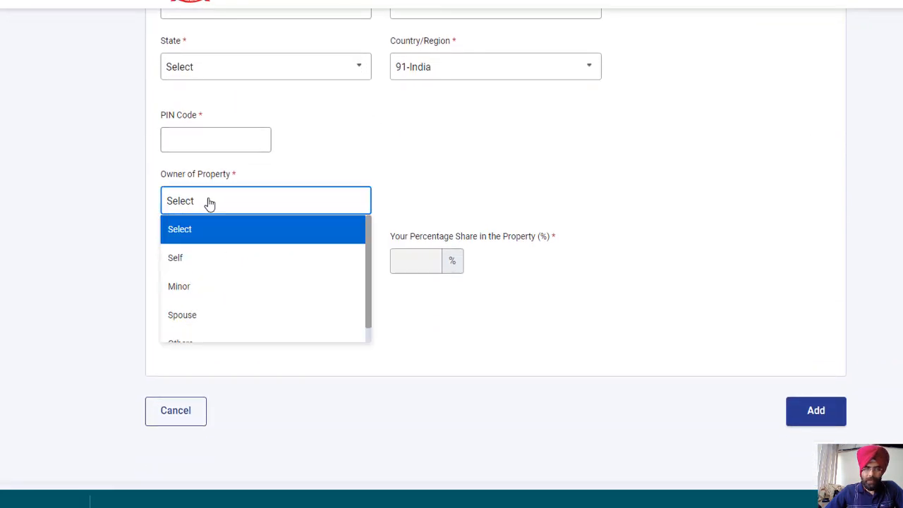
left_click(192, 267)
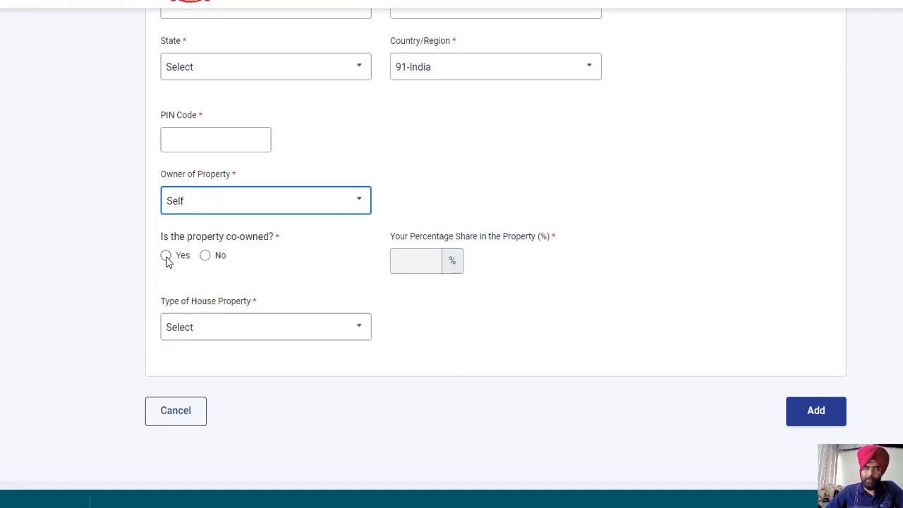
left_click(206, 254)
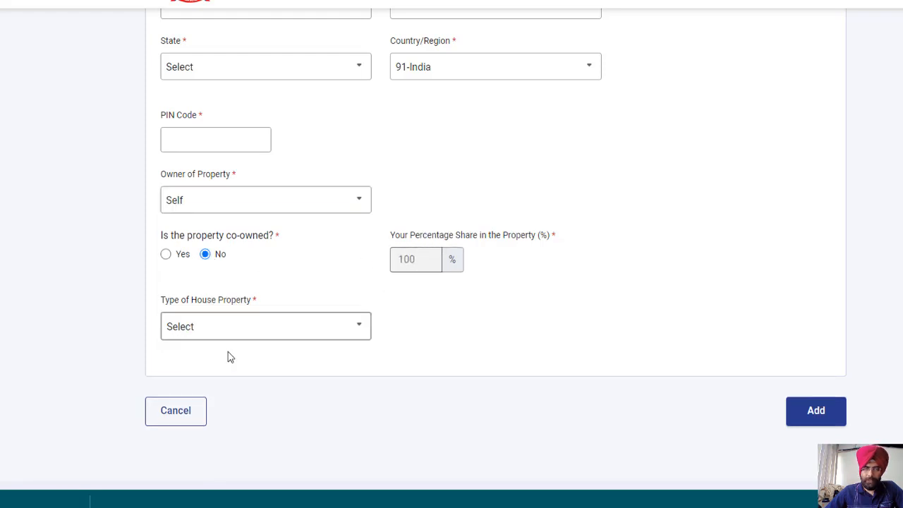
left_click(257, 333)
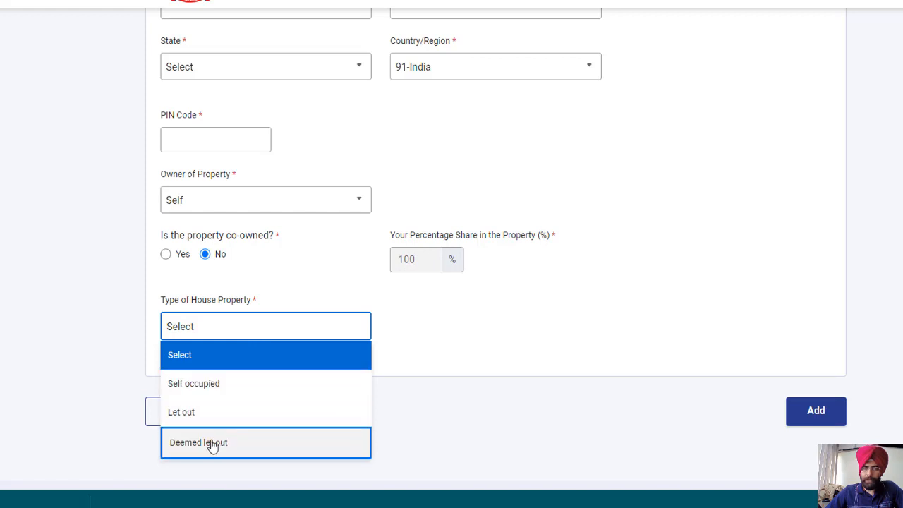
left_click(200, 416)
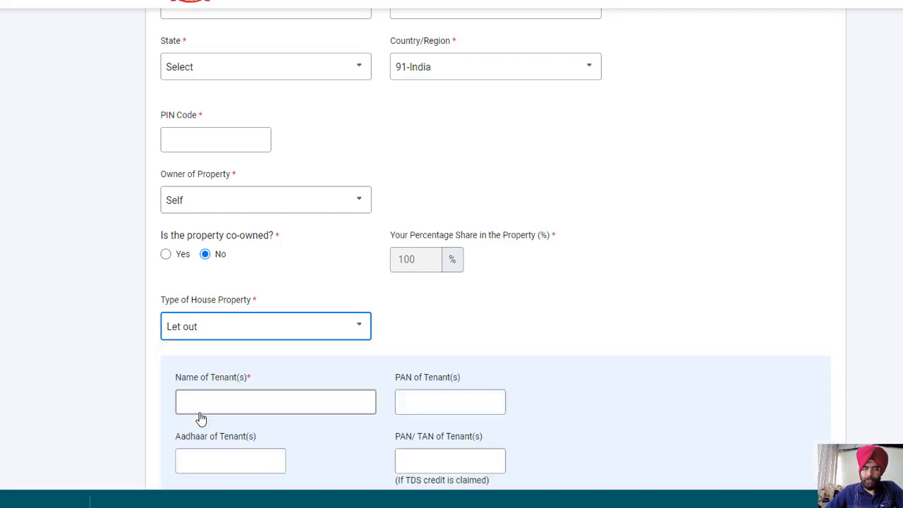
Step: Enter gross rent of 120000 and tax paid to local authorities of 2500, leaving unrealized rent blank
scroll(631, 151, "down", 3)
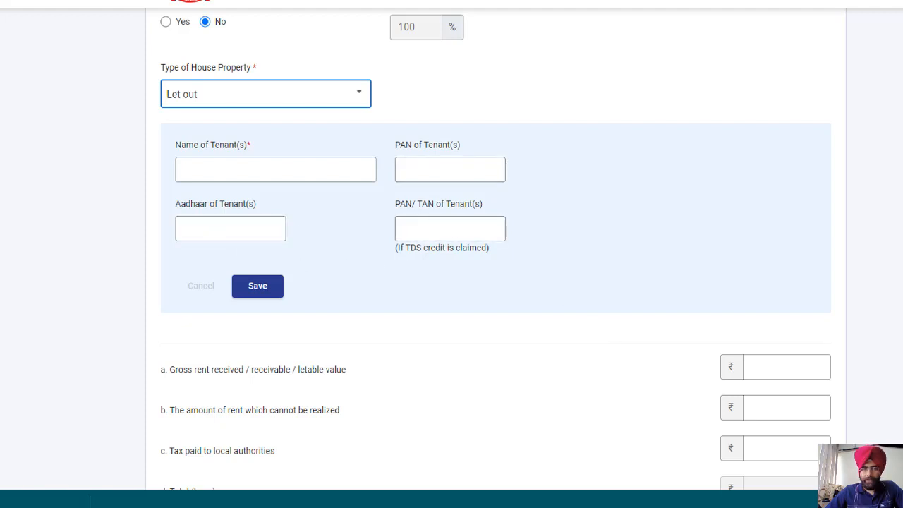
scroll(452, 254, "down", 3)
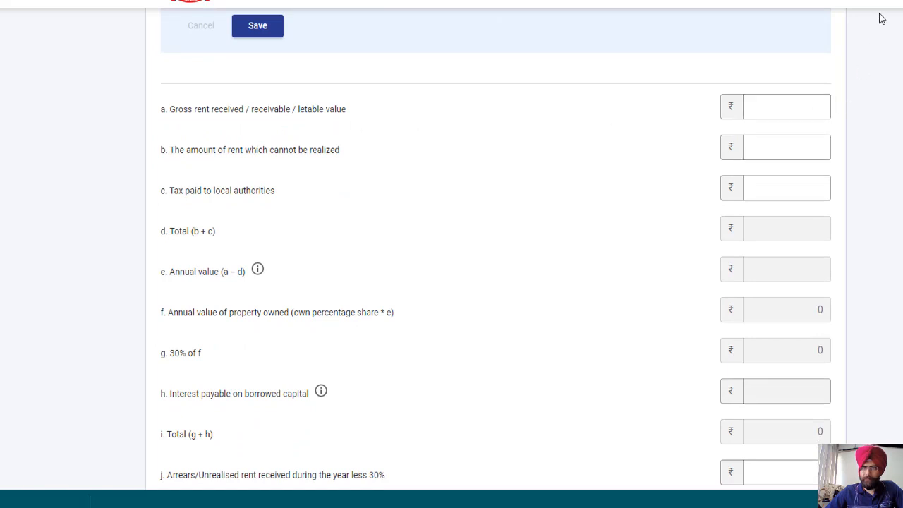
left_click(793, 110)
type("120000")
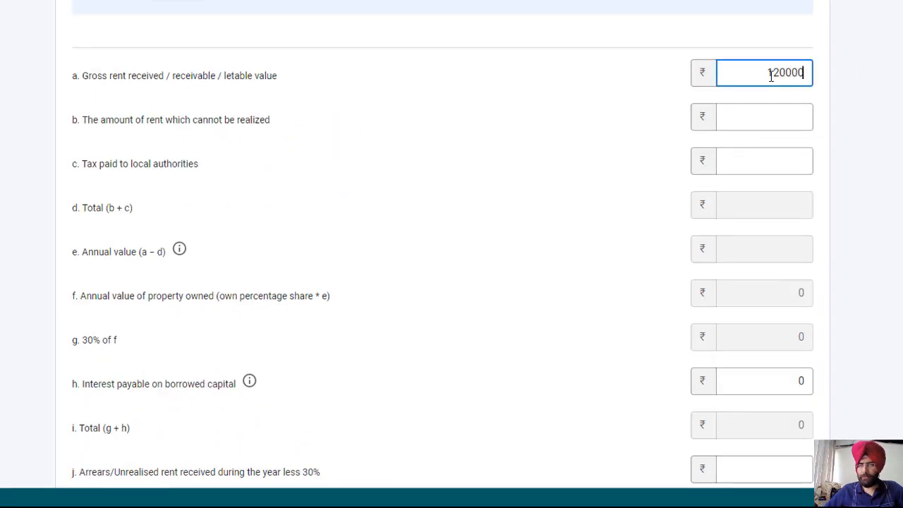
left_click(775, 128)
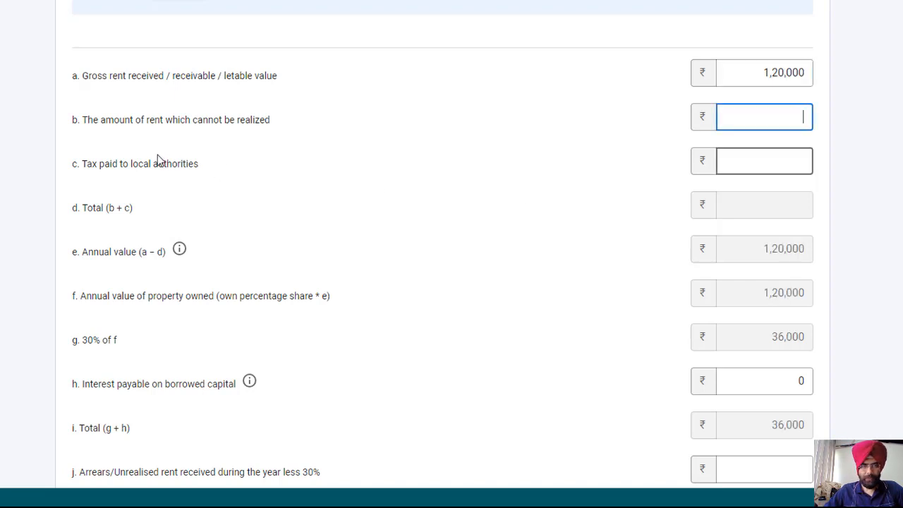
left_click(758, 173)
type("2")
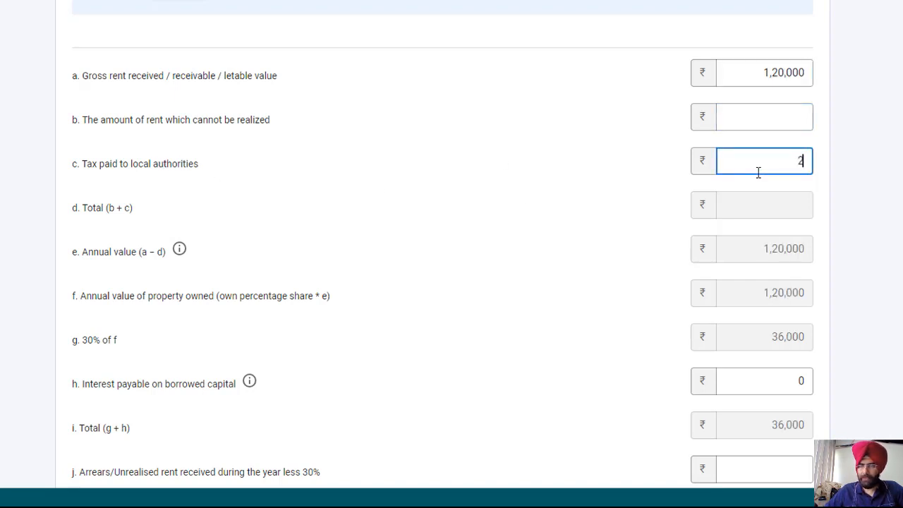
type("500")
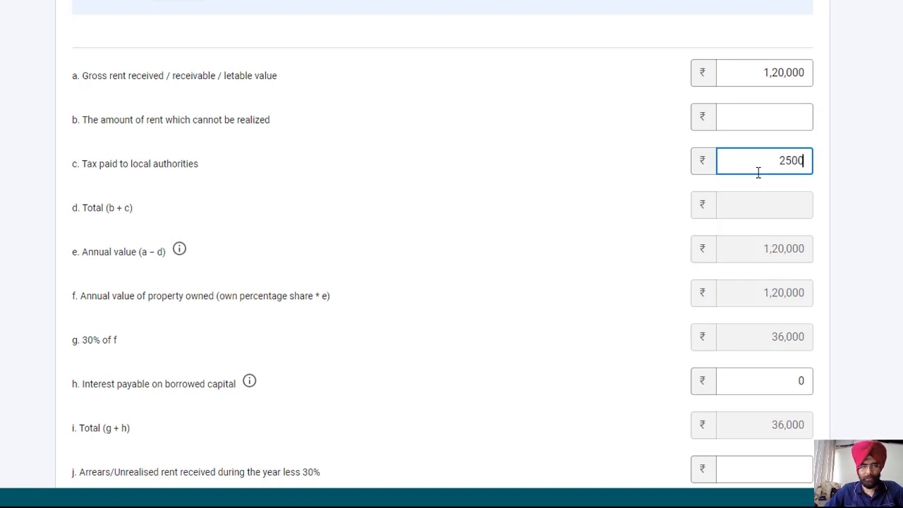
left_click(722, 240)
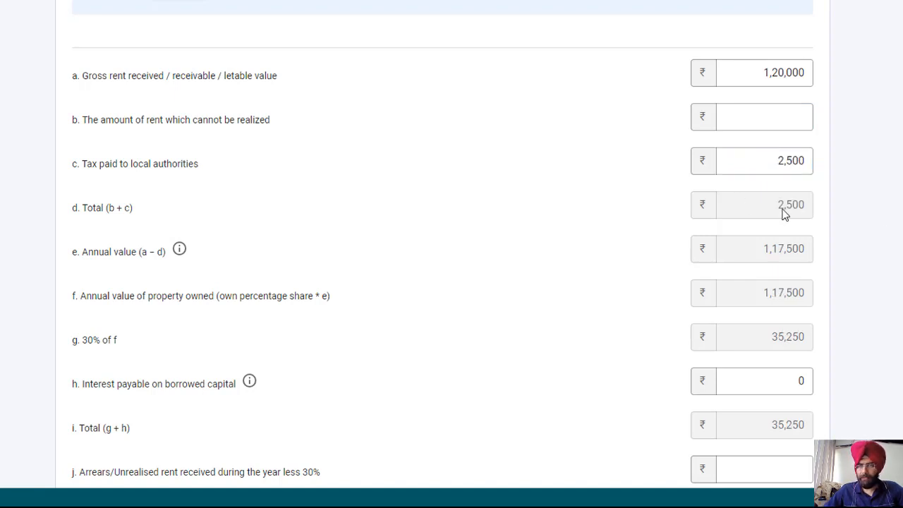
Step: Enter interest payable on borrowed capital of 28550 and add the let-out property to Schedule House Property
scroll(442, 244, "down", 3)
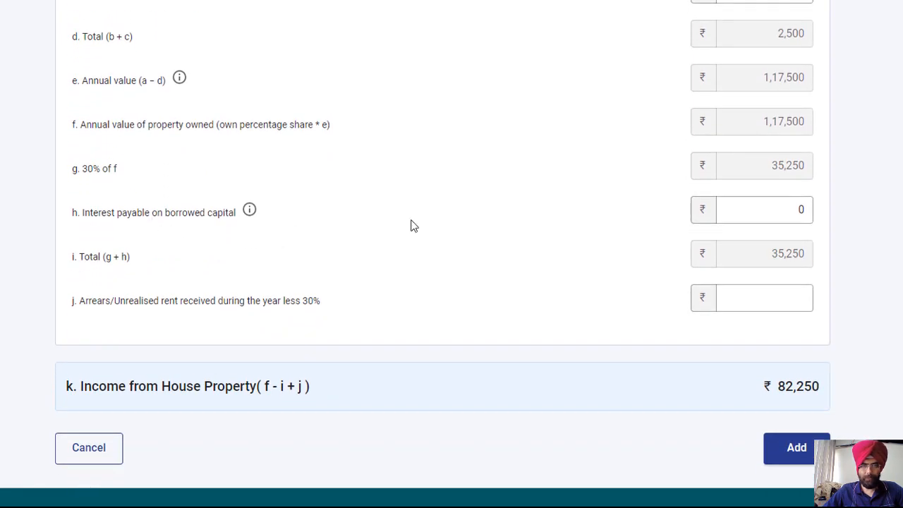
left_click(783, 217)
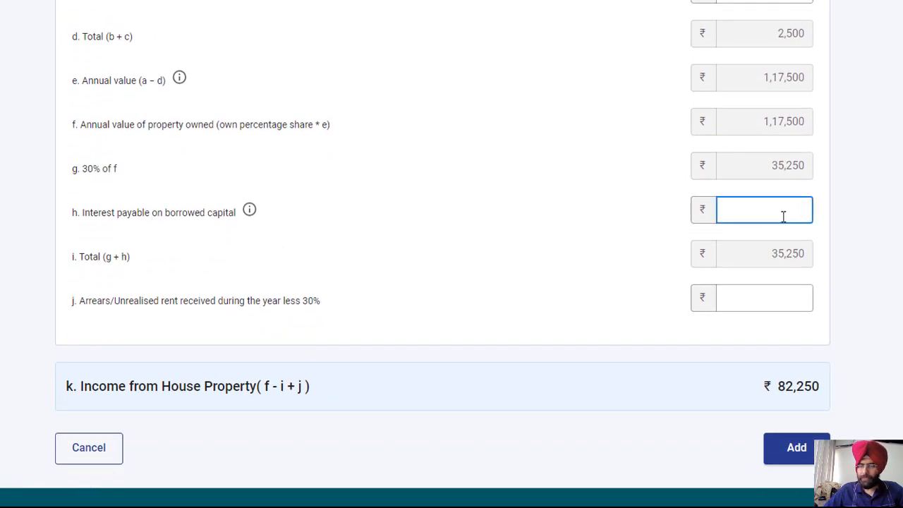
type("28550")
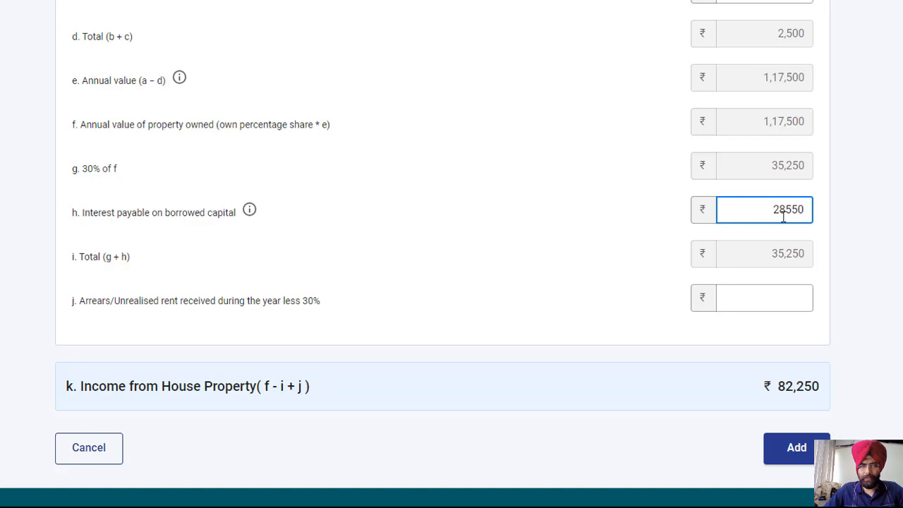
left_click(584, 284)
scroll(662, 404, "down", 2)
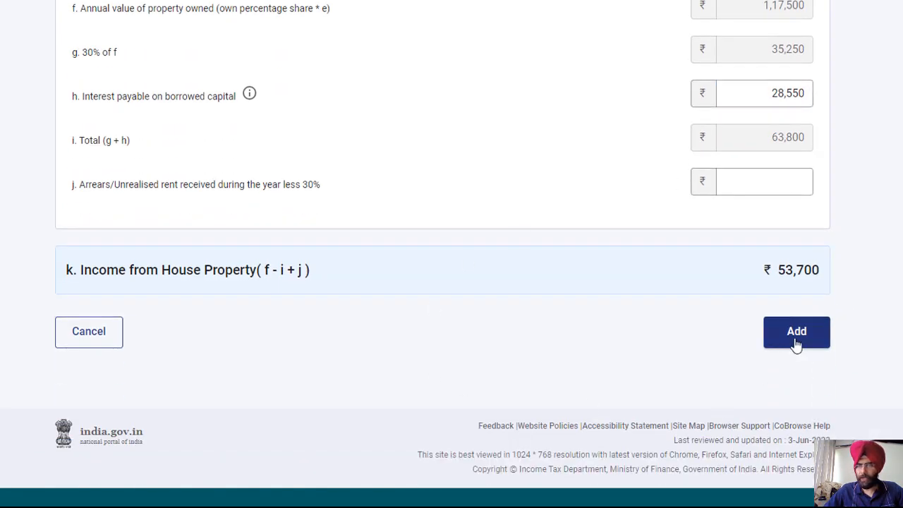
left_click(796, 344)
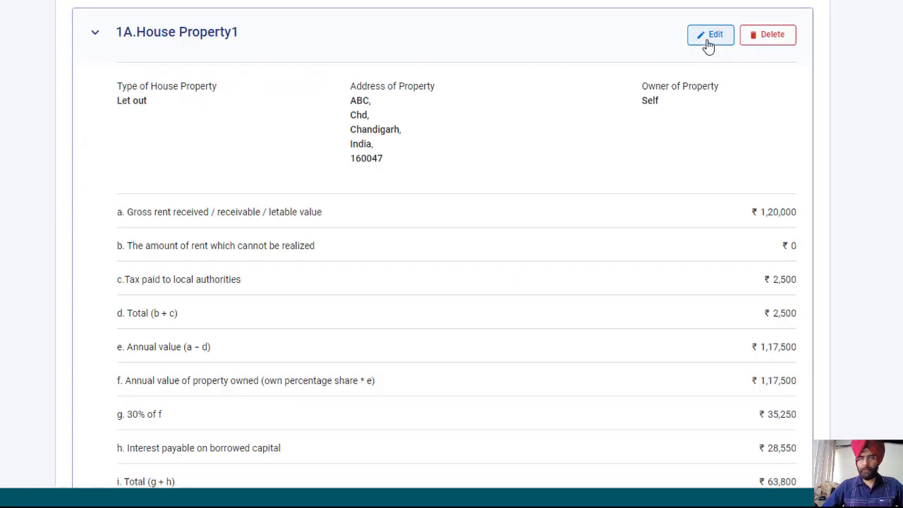
scroll(451, 254, "down", 3)
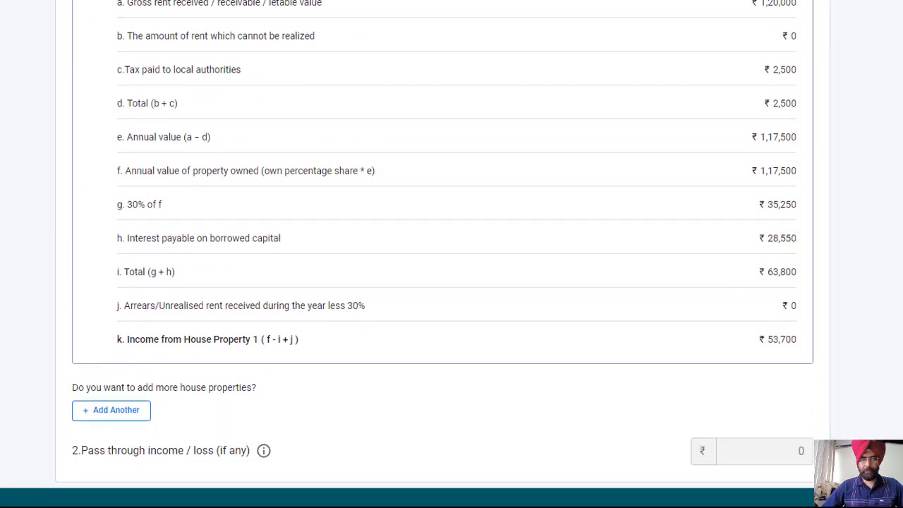
Step: Confirm Schedule House Property and open Schedule 112A
scroll(452, 254, "down", 2)
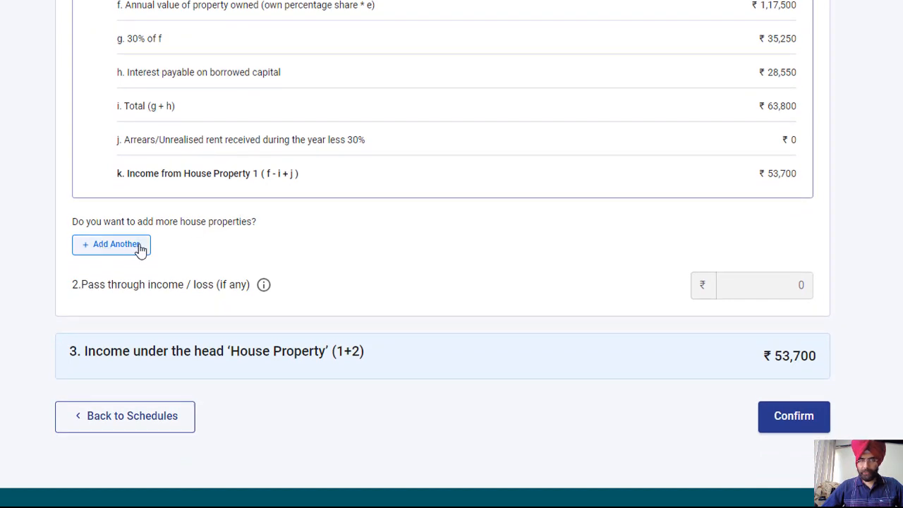
left_click(811, 419)
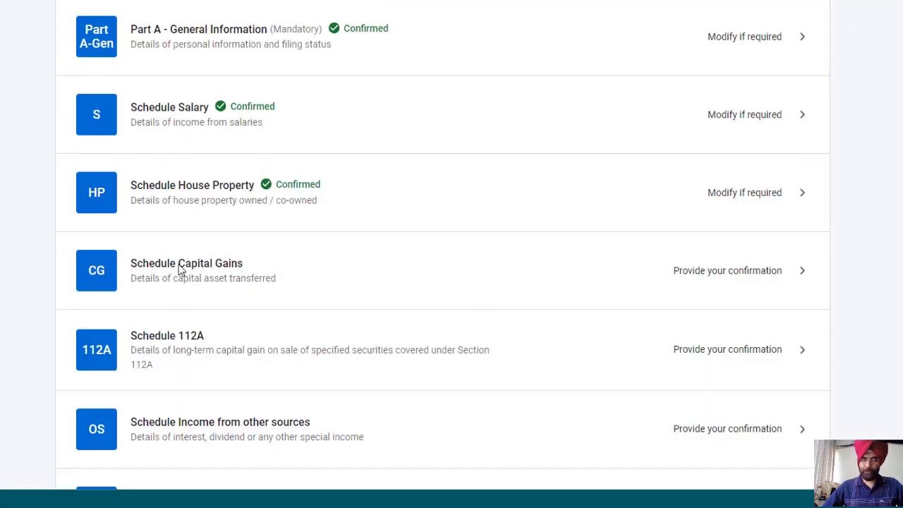
left_click(168, 345)
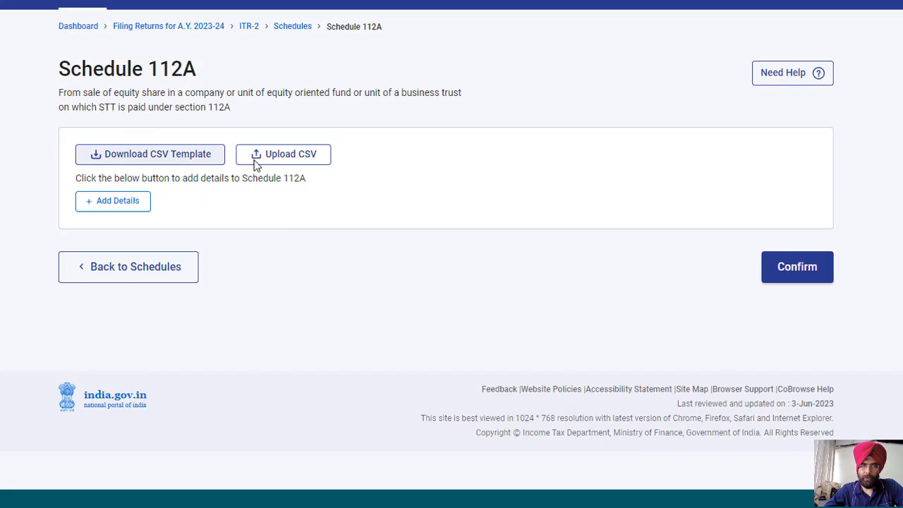
Step: Start a new share/unit entry in Schedule 112A and set it as acquired After 31st January, 2018
left_click(115, 204)
left_click(115, 207)
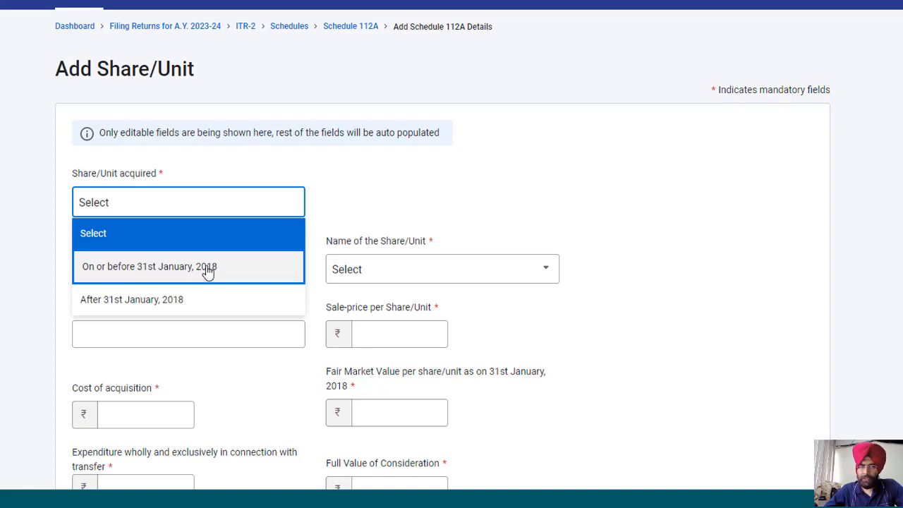
left_click(160, 310)
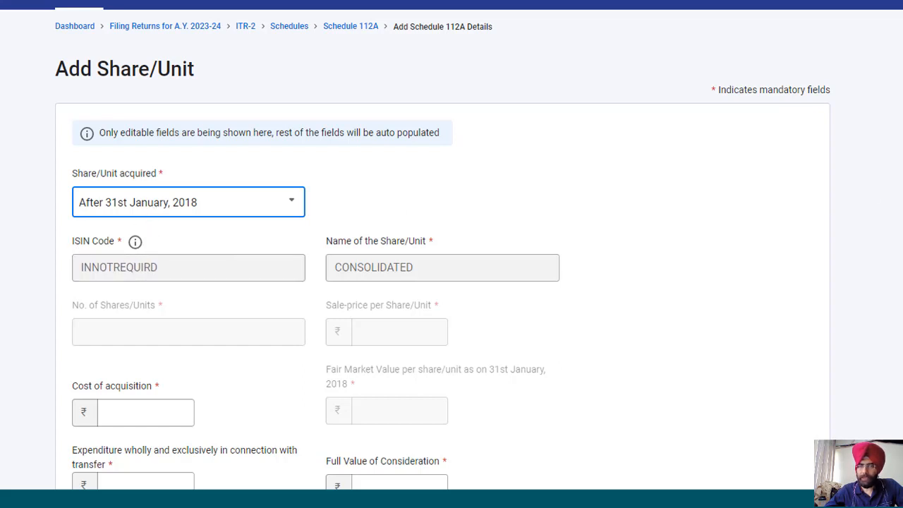
scroll(443, 282, "down", 2)
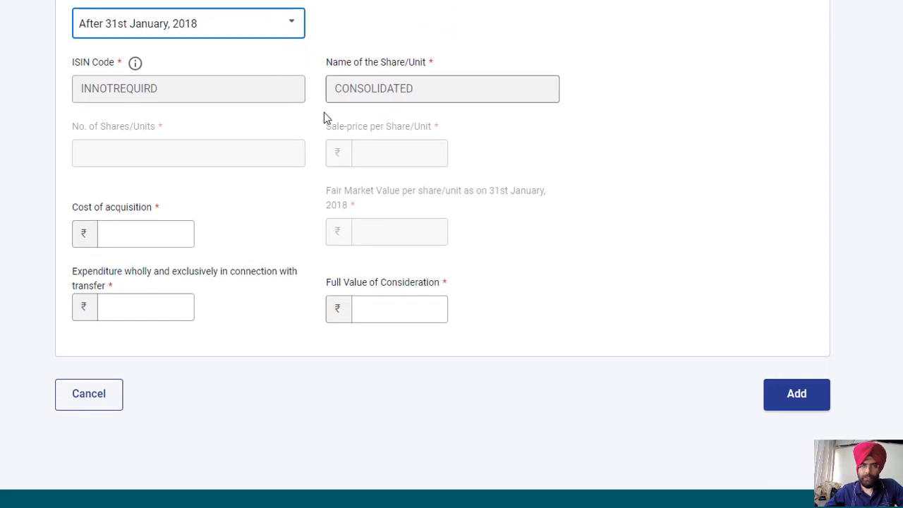
Step: Enter full value of consideration 150000, cost of acquisition 10000 and transfer expenditure 0, and add the share/unit entry
left_click(127, 231)
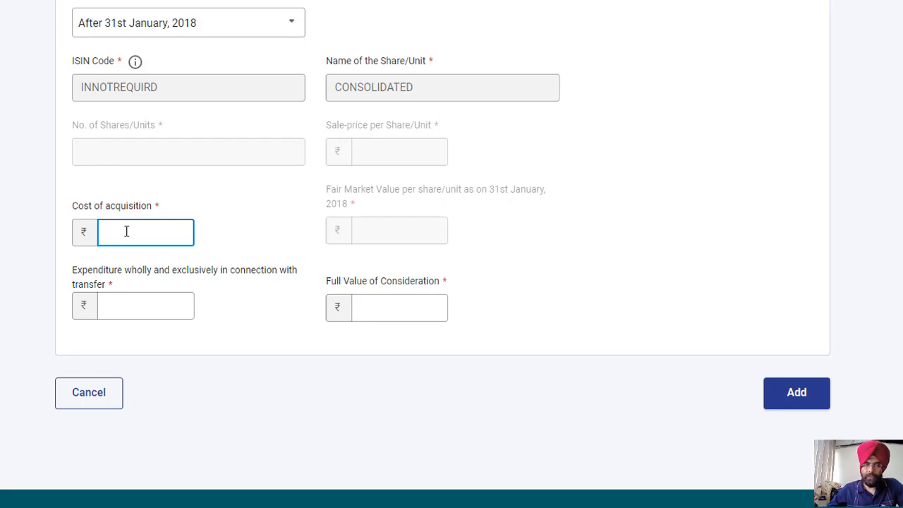
left_click(421, 307)
type("150000")
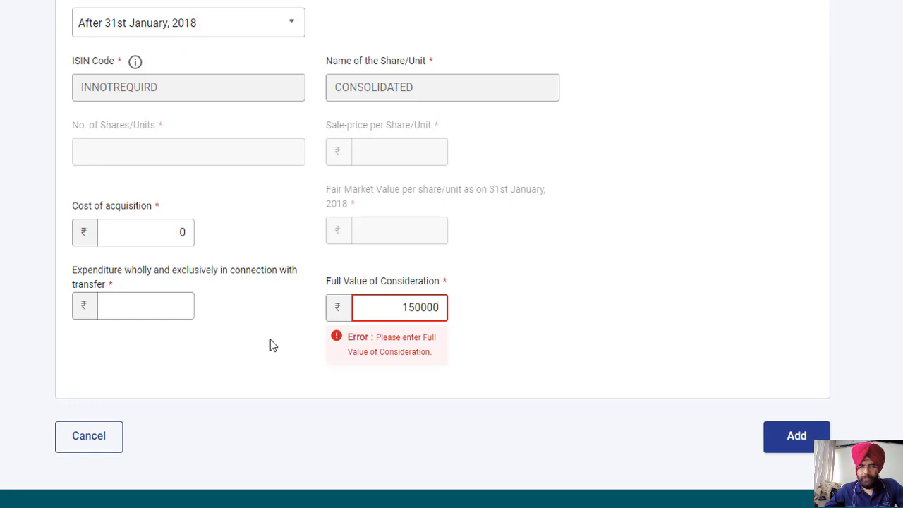
left_click(151, 231)
key("BackSpace")
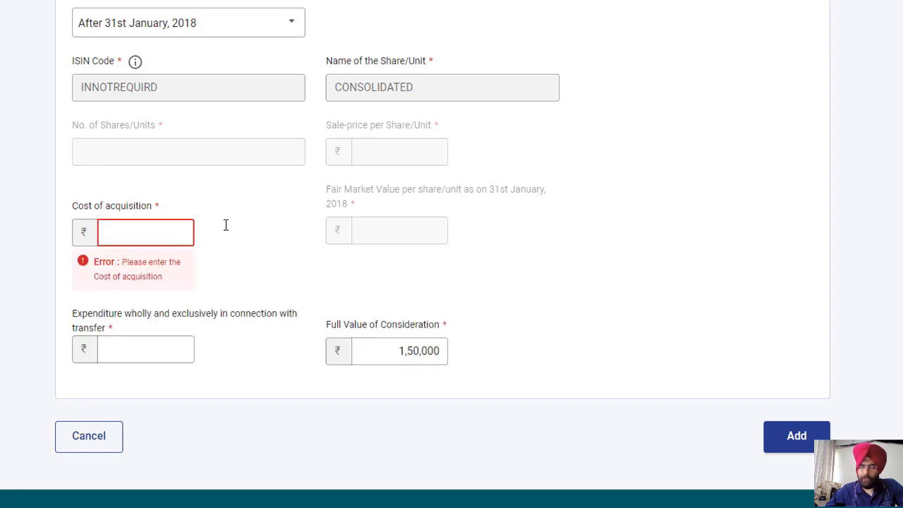
type("10000")
key("Tab")
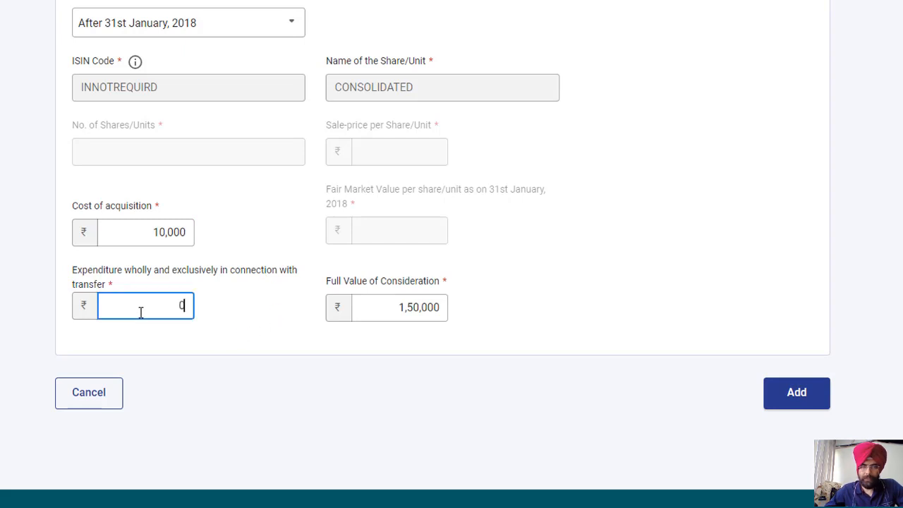
left_click(731, 399)
left_click(770, 401)
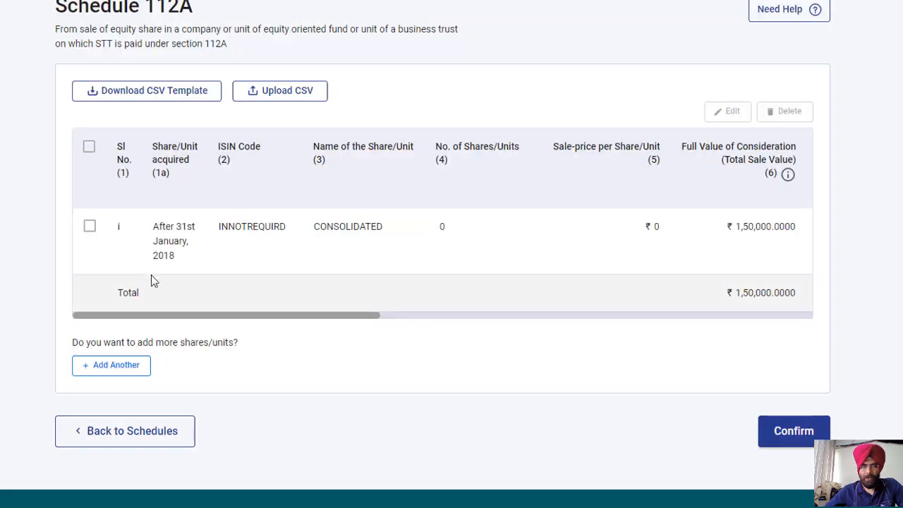
Step: Select the consolidated share entry, check its columns across the table, and confirm Schedule 112A
left_click(89, 227)
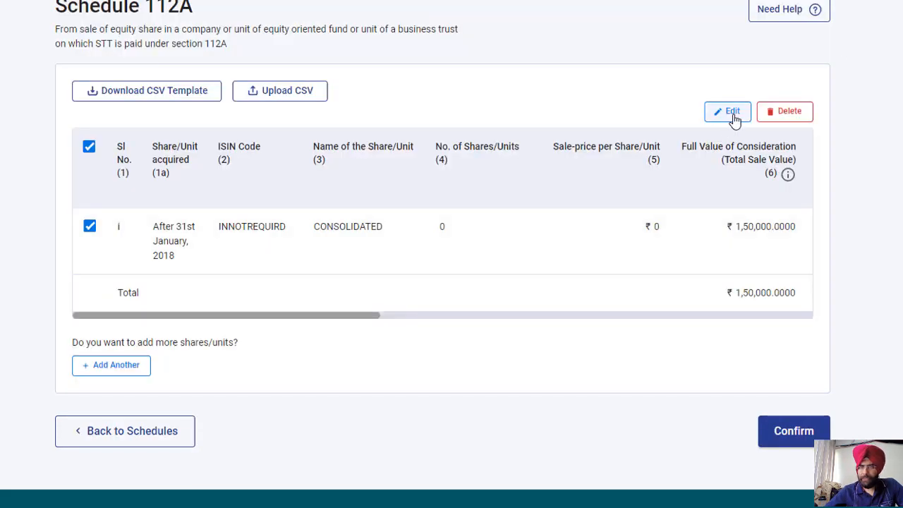
left_click_drag(195, 320, 547, 331)
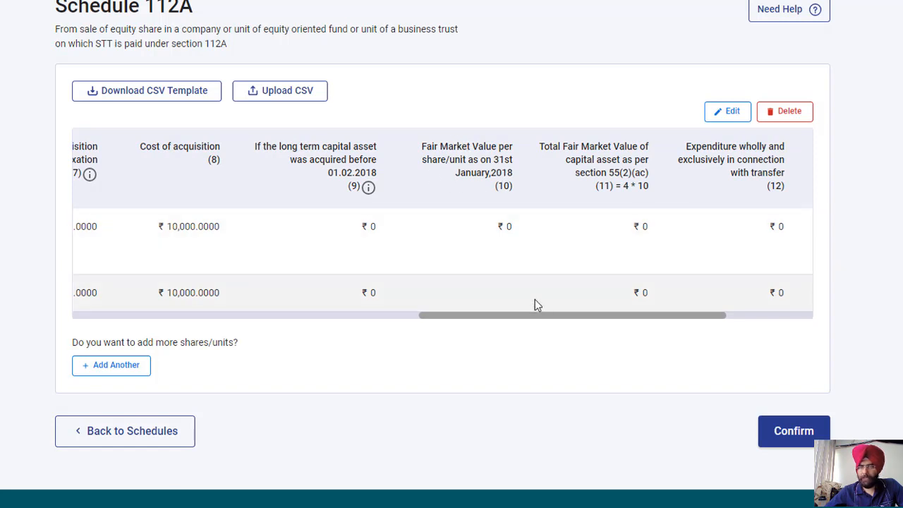
left_click_drag(544, 315, 155, 316)
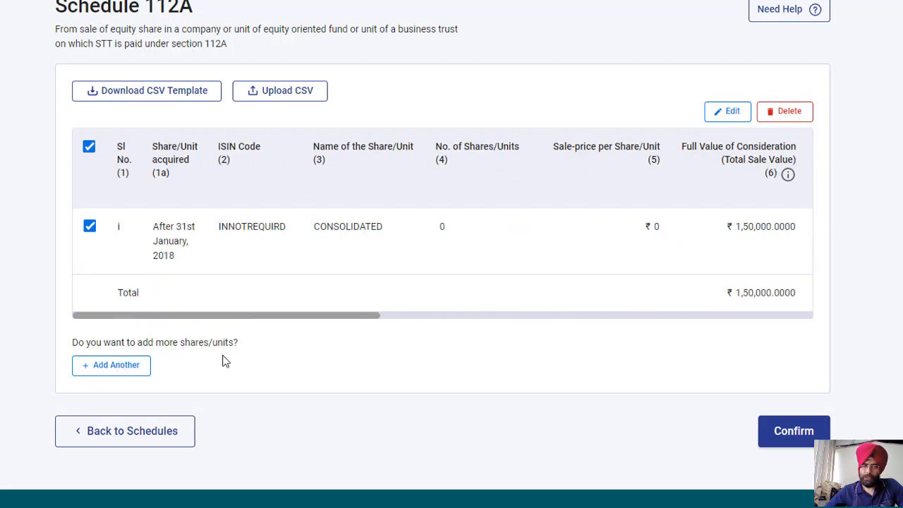
left_click(807, 438)
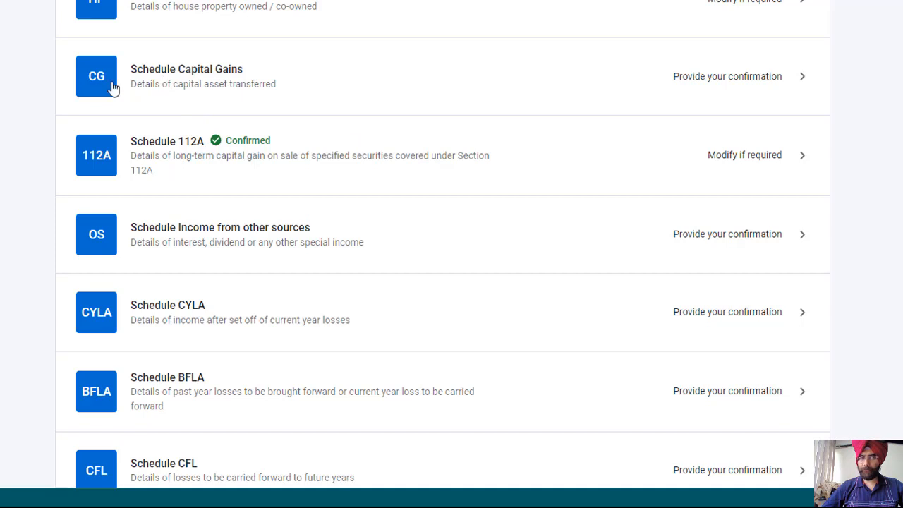
Step: Open Schedule Capital Gains, include STT-paid equity shares under section 111A alongside section 112A, and continue to the asset details
left_click(167, 81)
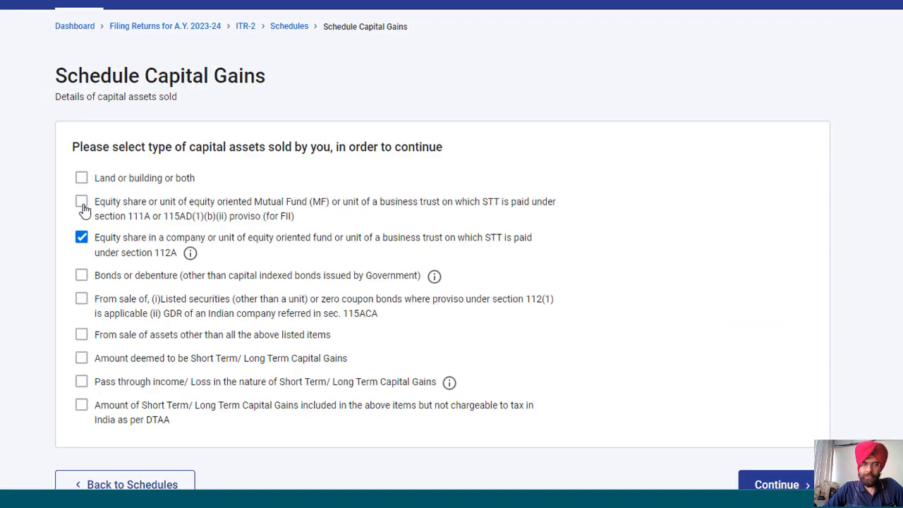
left_click(82, 204)
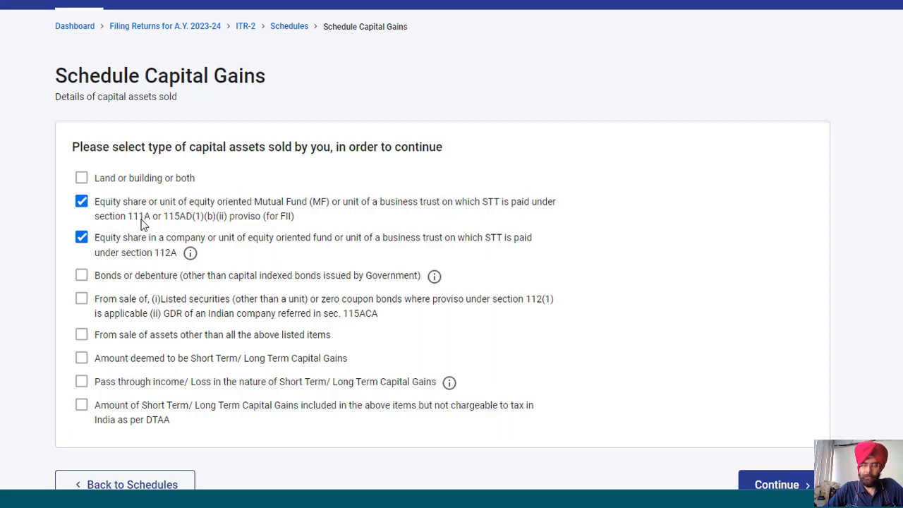
scroll(733, 191, "down", 3)
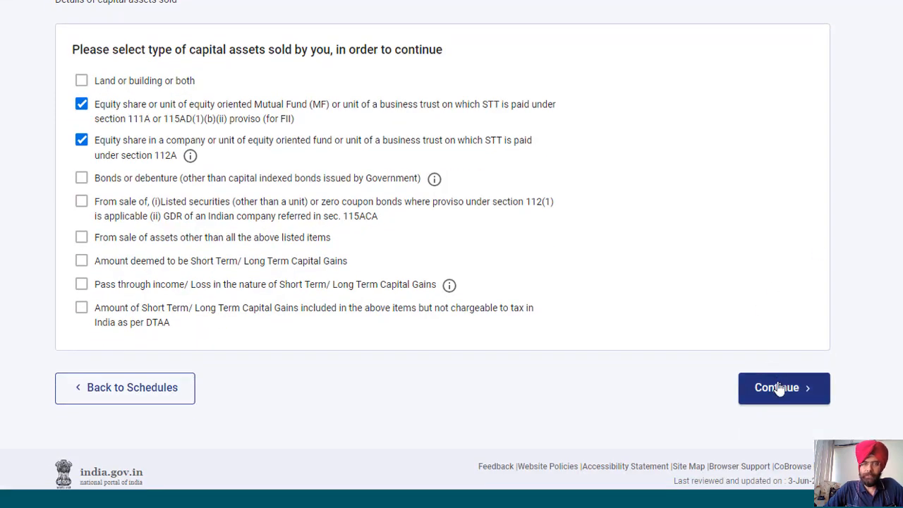
left_click(779, 389)
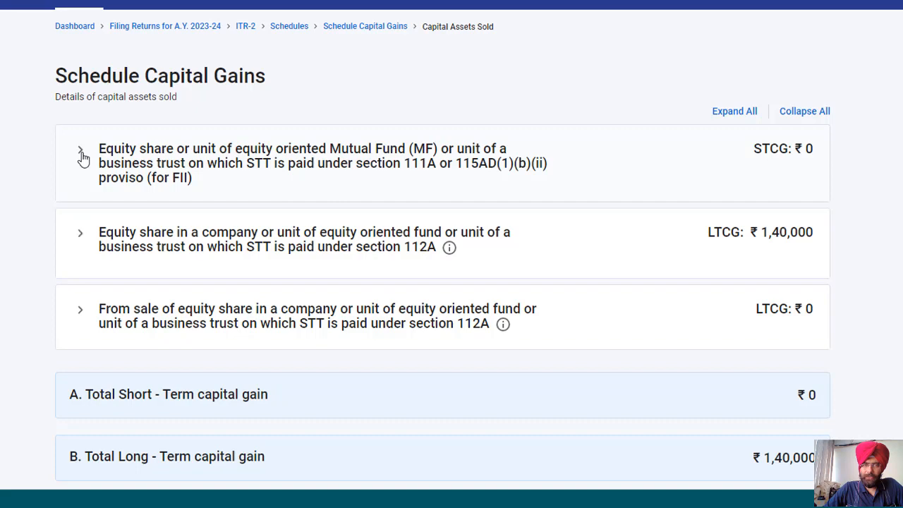
Step: Start adding equity share sale details for the section 111A category and choose Section 111A
left_click(81, 153)
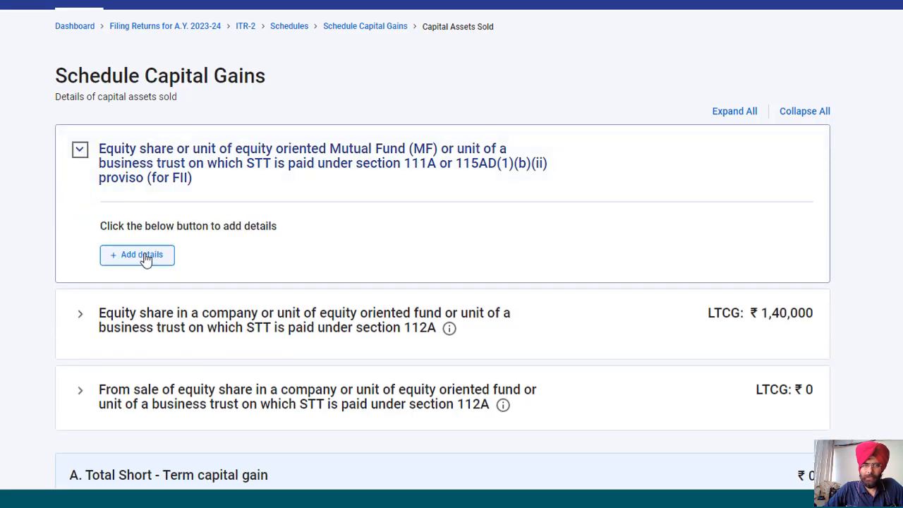
left_click(142, 255)
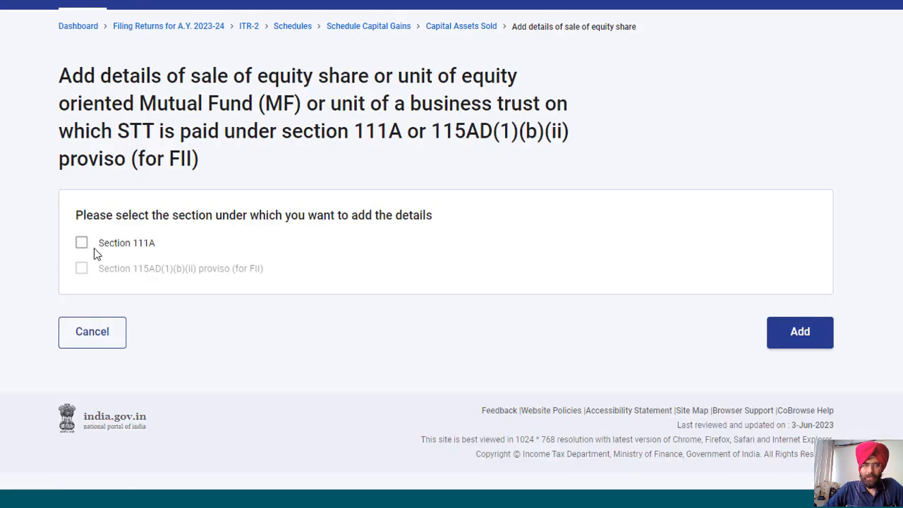
left_click(81, 245)
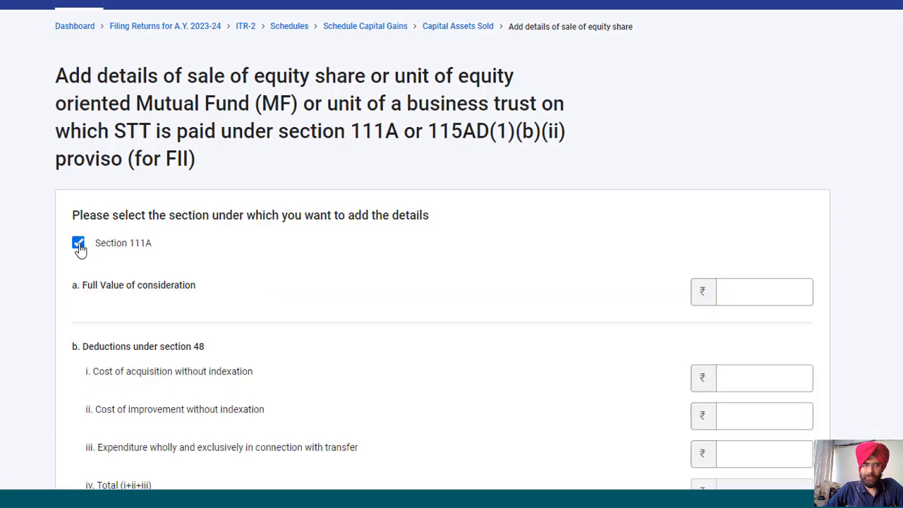
Step: Enter full value of consideration 10000 and cost of acquisition without indexation 5000, leave transfer expenditure blank, and add the section 111A details
scroll(795, 105, "down", 3)
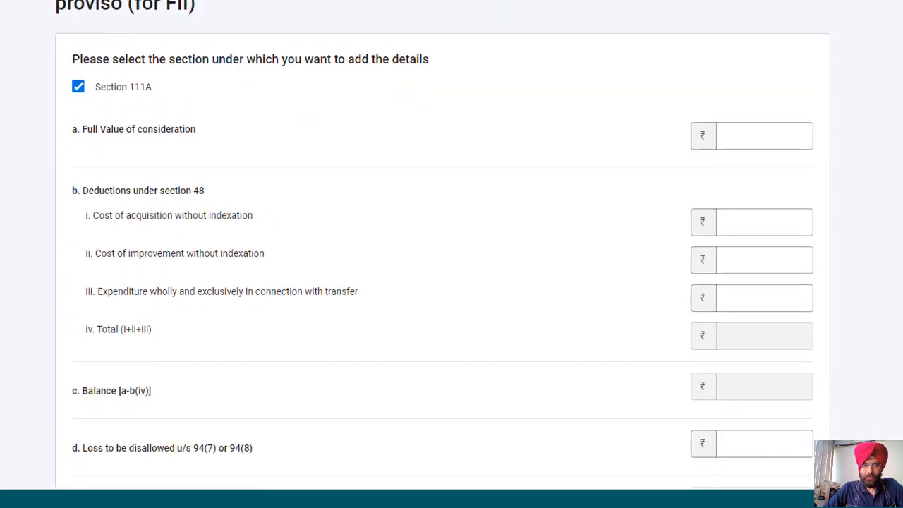
left_click(795, 104)
type("1")
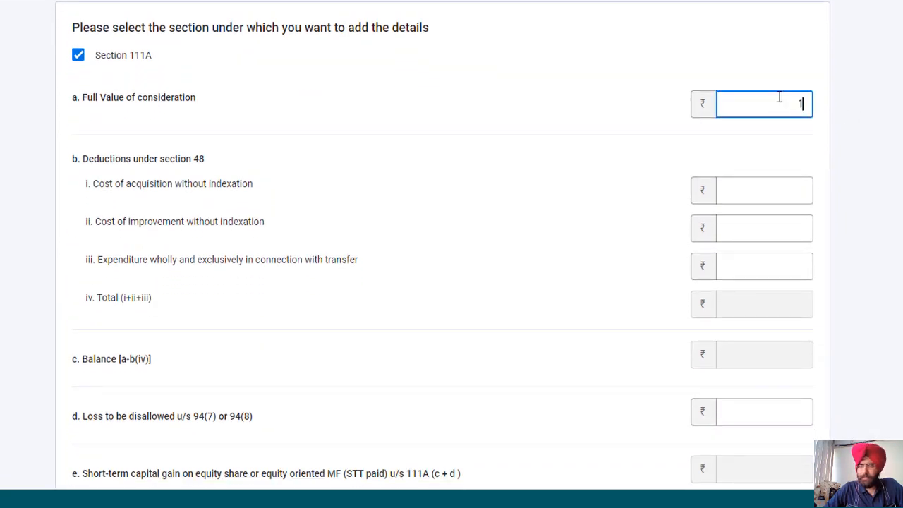
type("0000")
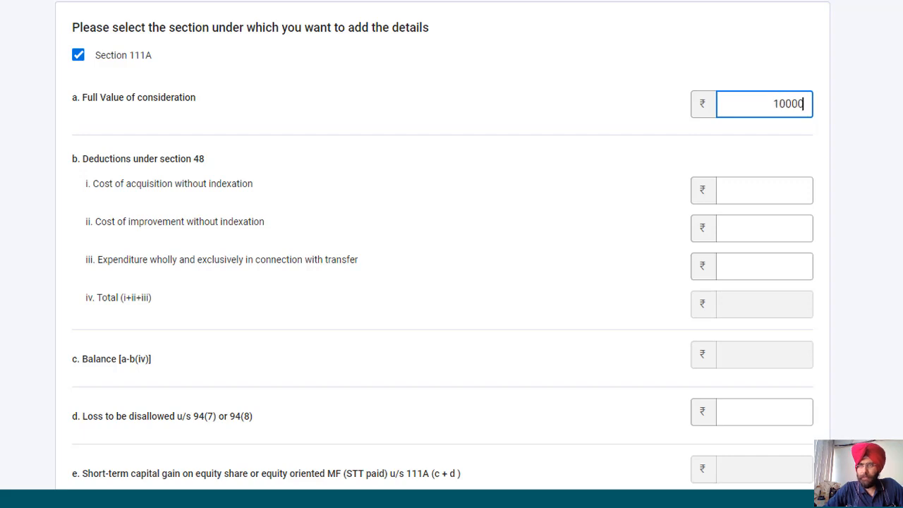
scroll(824, 151, "down", 1)
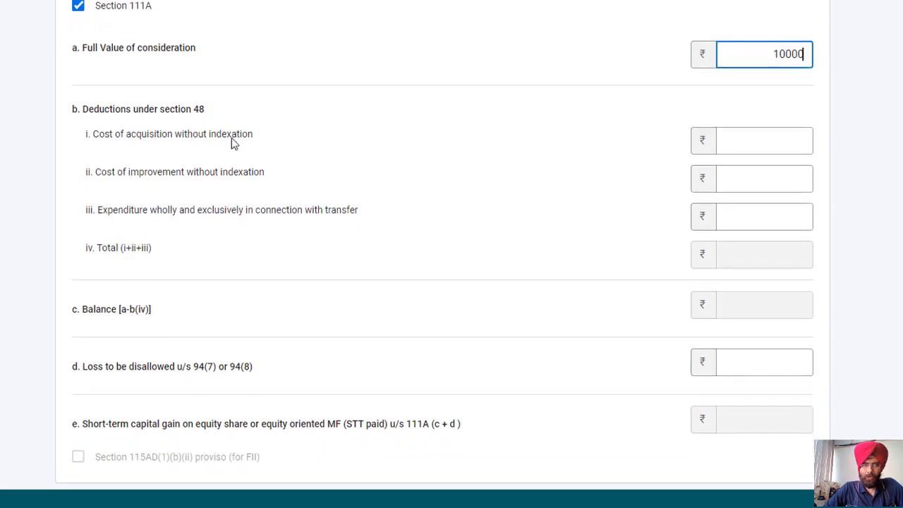
left_click(771, 133)
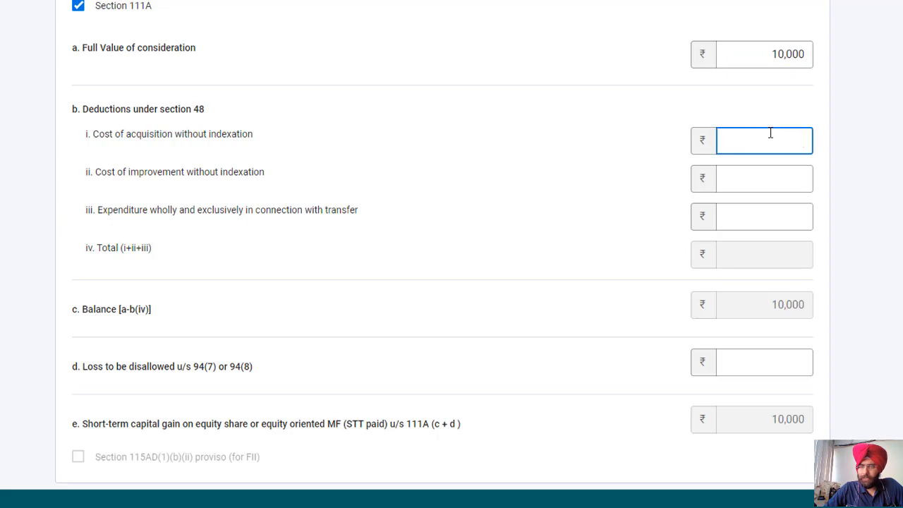
type("5000")
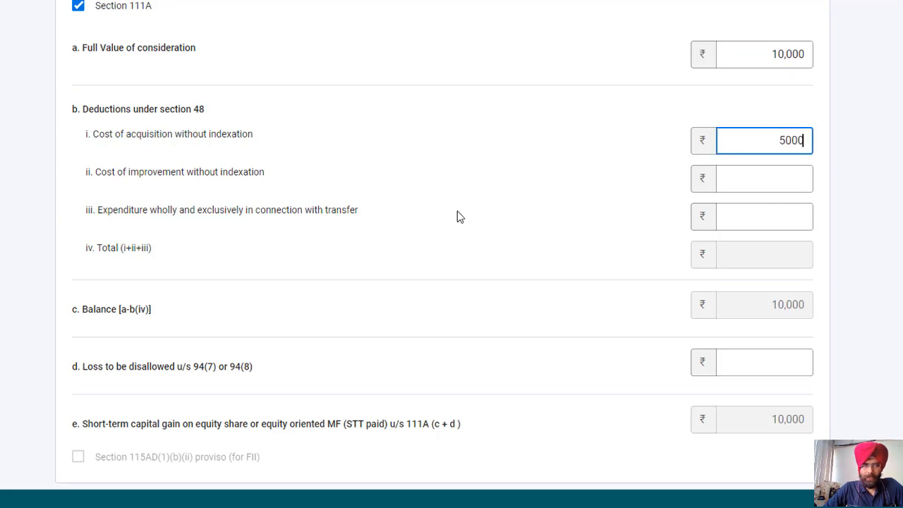
scroll(443, 244, "down", 1)
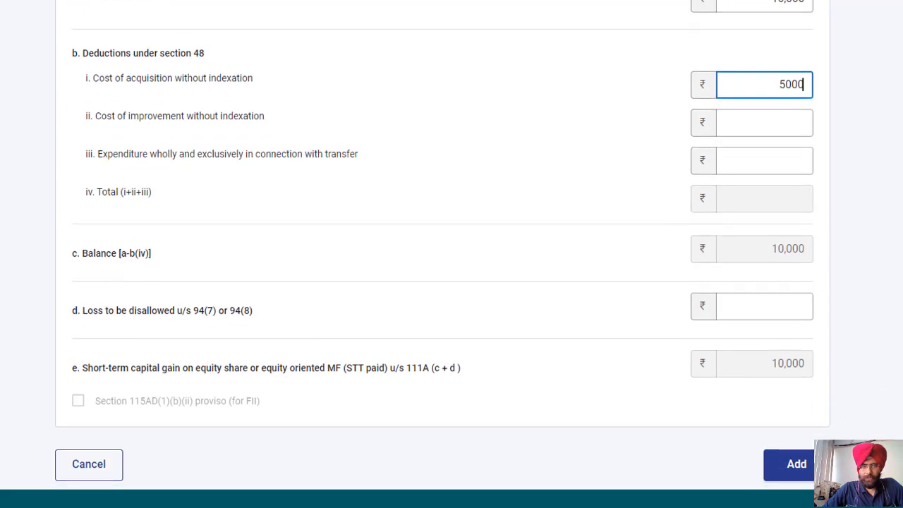
left_click(792, 160)
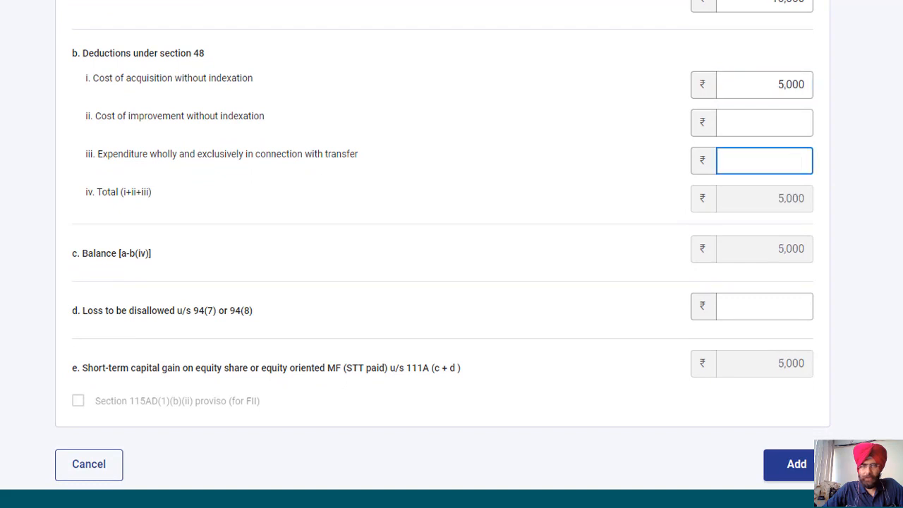
scroll(443, 242, "down", 1)
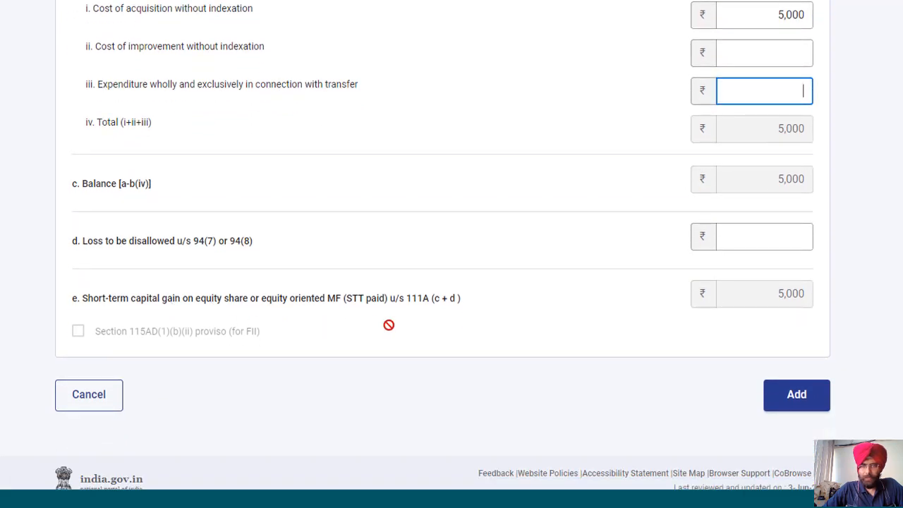
left_click(785, 400)
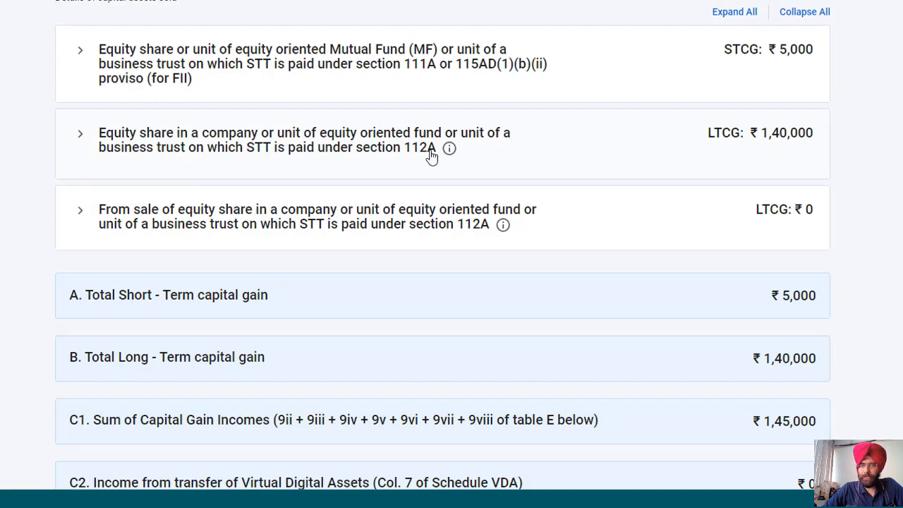
Step: Open the accrual/receipt details in part F of Schedule Capital Gains and examine the quarterly periods for each type of capital gain
scroll(442, 245, "down", 3)
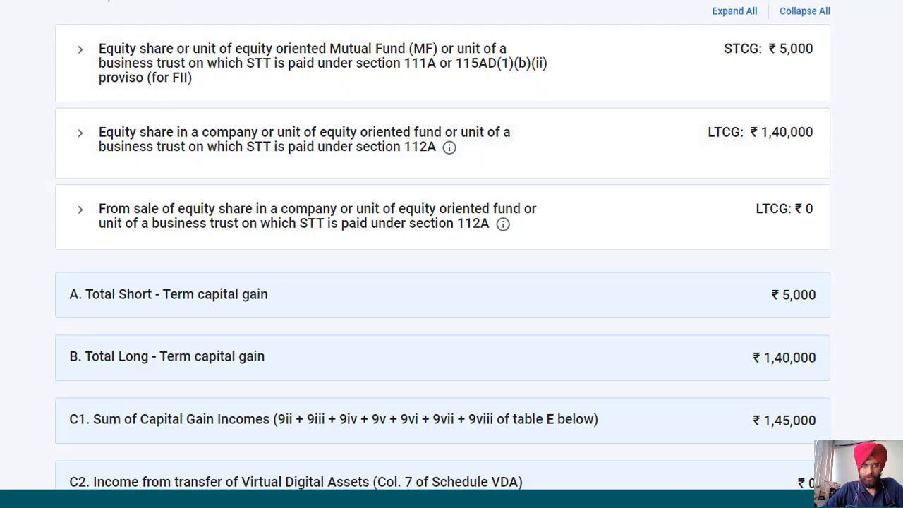
scroll(443, 245, "down", 4)
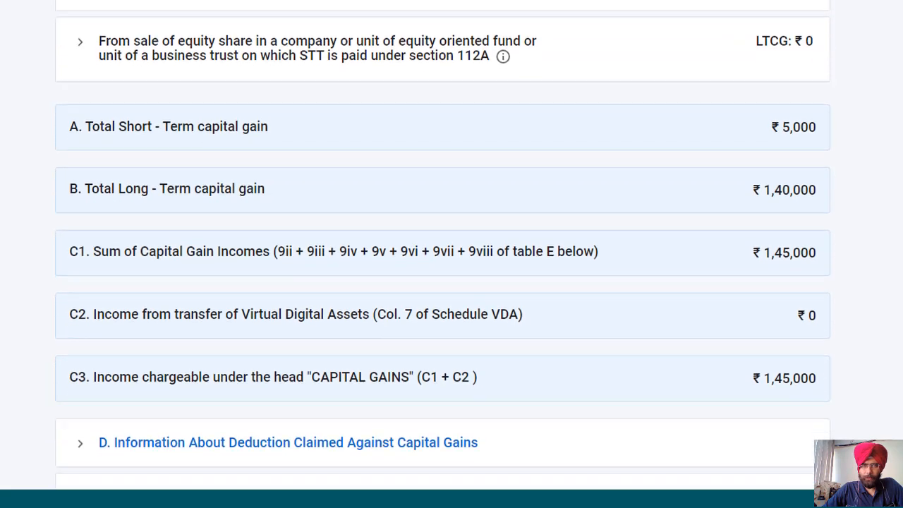
scroll(443, 244, "down", 3)
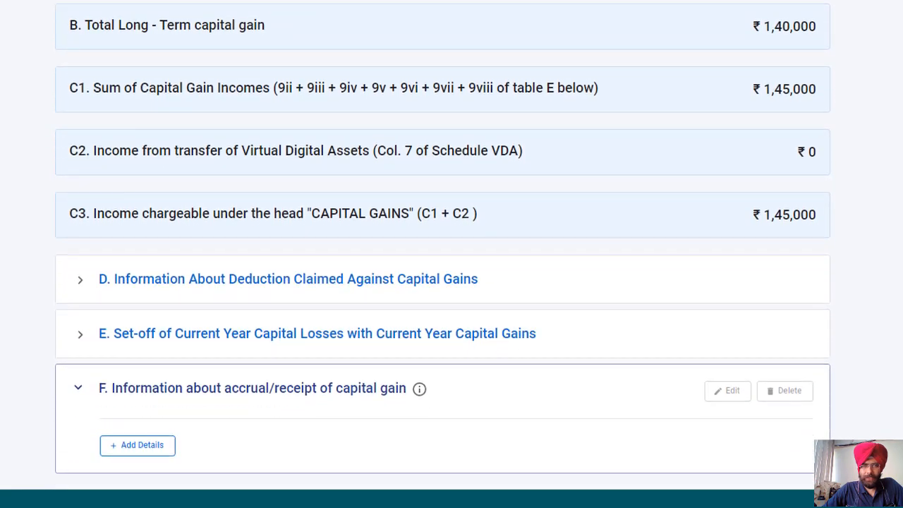
scroll(443, 245, "down", 1)
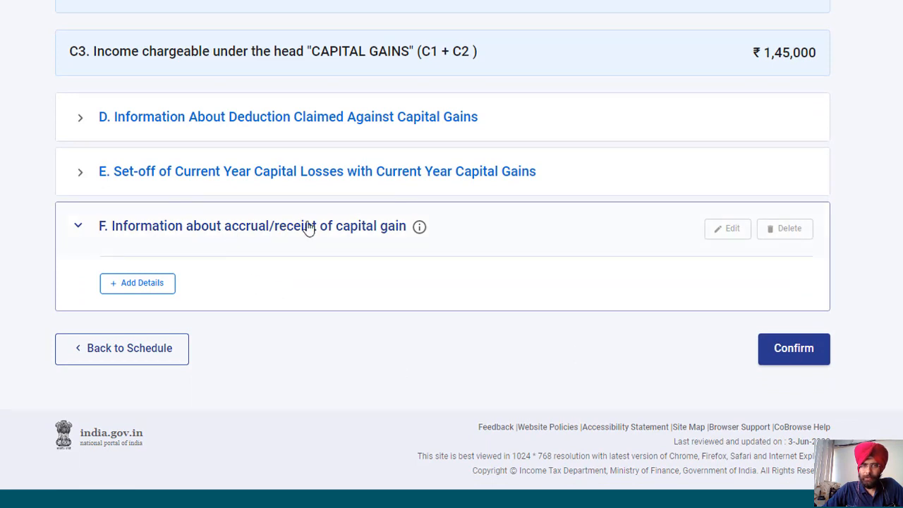
left_click(155, 284)
scroll(508, 353, "down", 5)
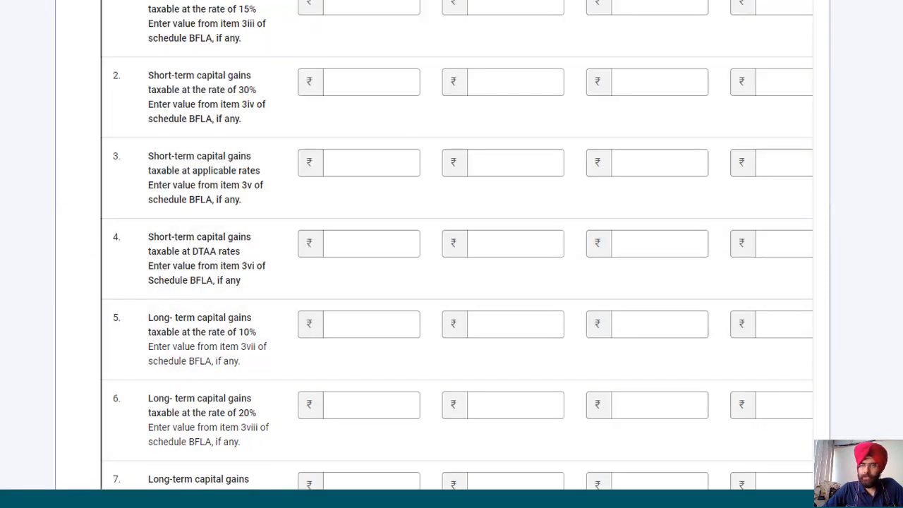
scroll(456, 245, "up", 3)
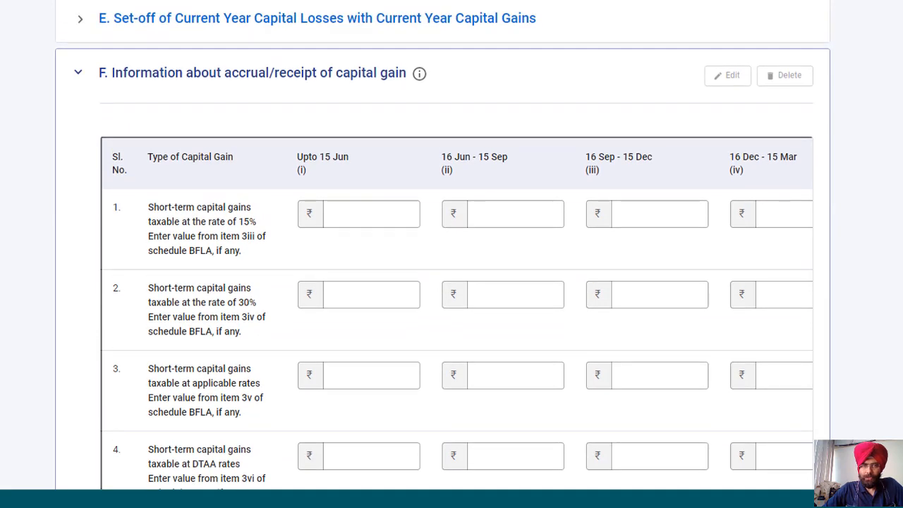
scroll(452, 282, "down", 1)
scroll(451, 282, "down", 2)
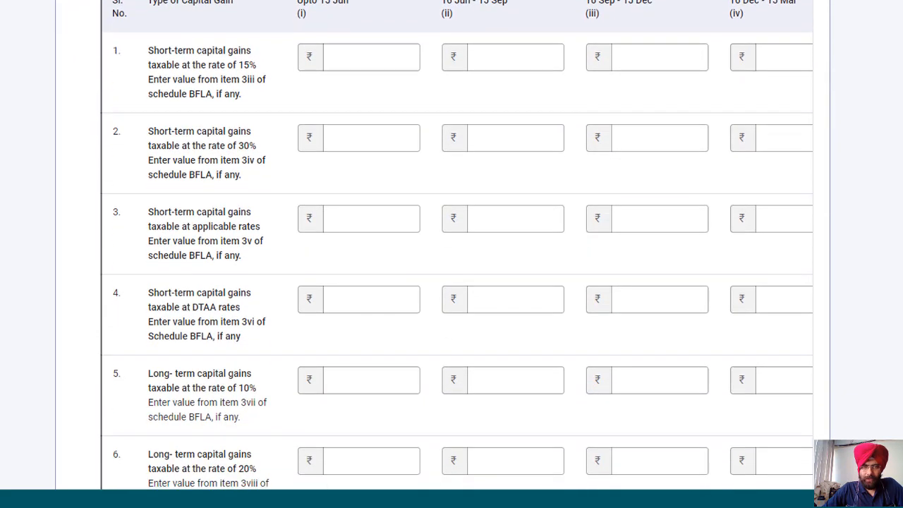
scroll(451, 282, "down", 1)
scroll(452, 282, "down", 1)
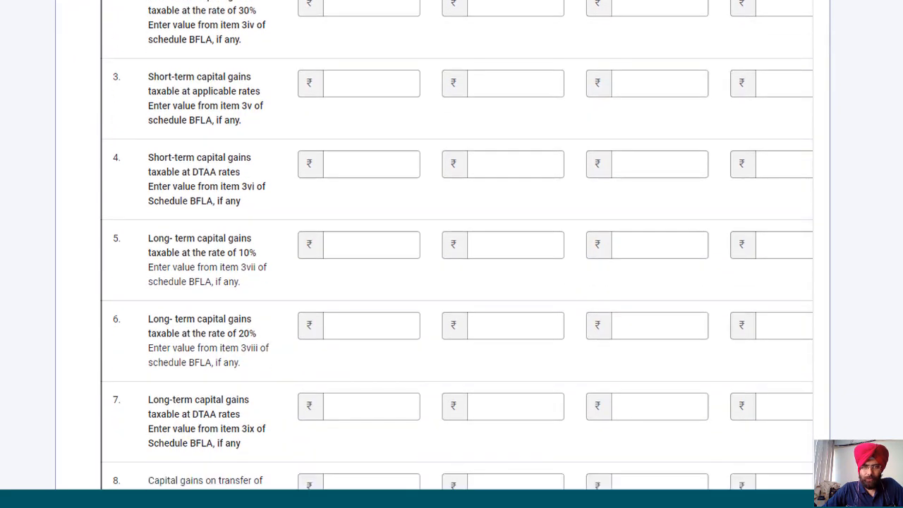
scroll(451, 282, "down", 1)
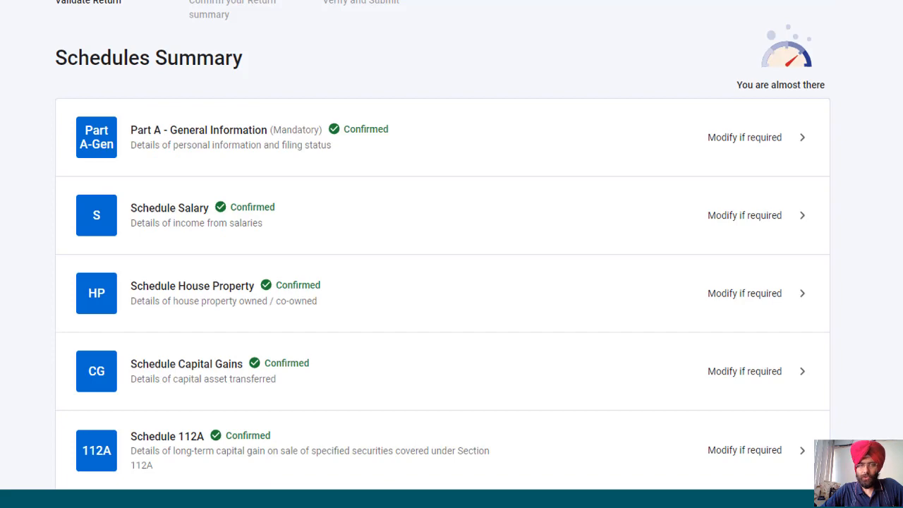
Step: Look through the schedules summary and open Schedule CFL for losses carried forward to future years
scroll(442, 254, "down", 1)
scroll(442, 254, "down", 4)
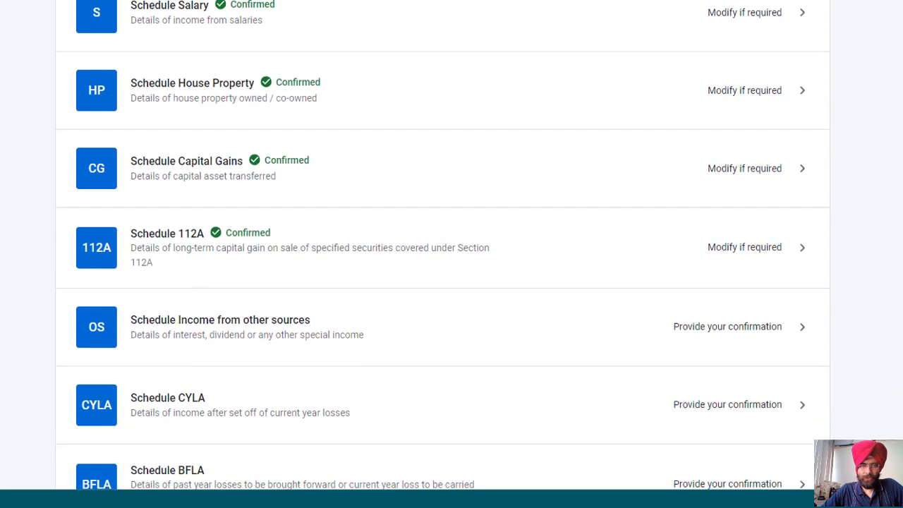
scroll(182, 308, "down", 3)
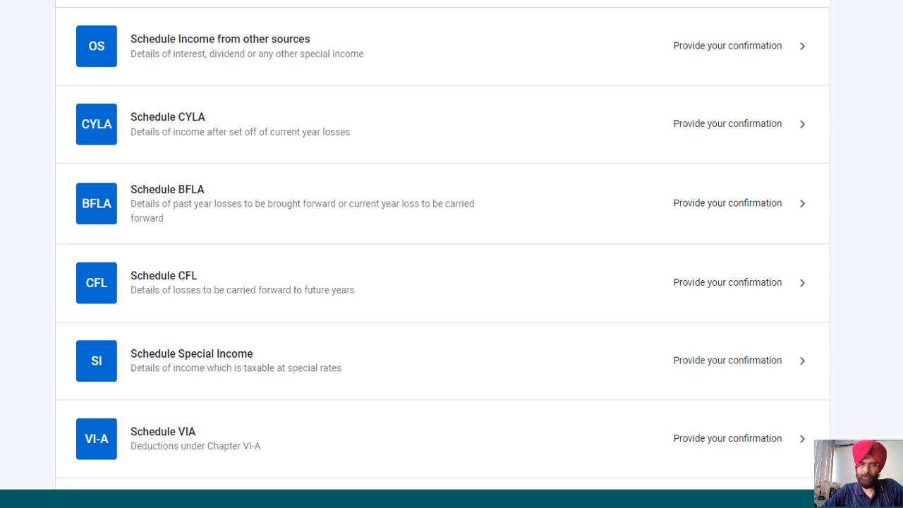
scroll(443, 245, "down", 7)
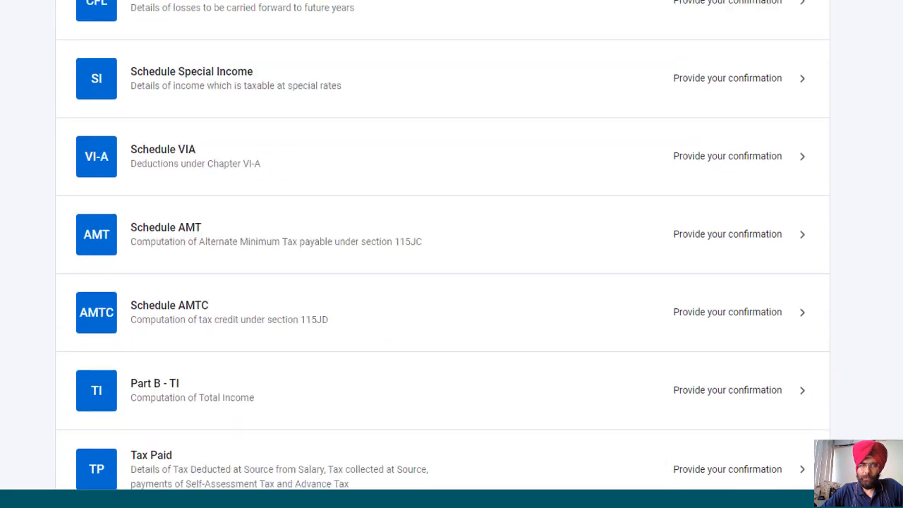
scroll(443, 254, "down", 2)
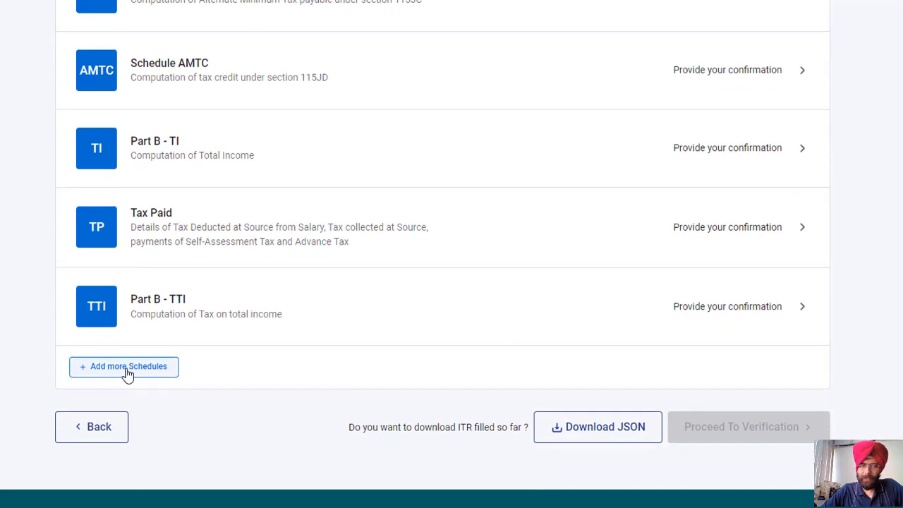
scroll(443, 254, "up", 6)
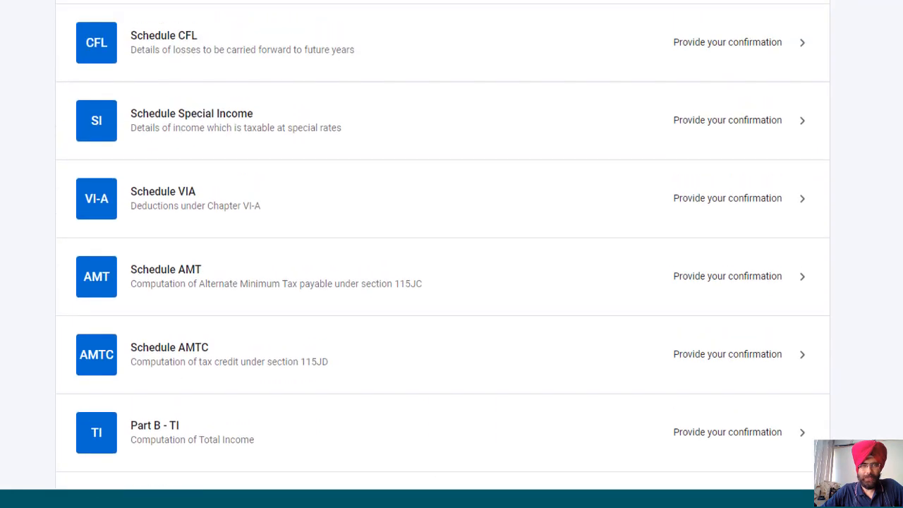
scroll(141, 283, "up", 1)
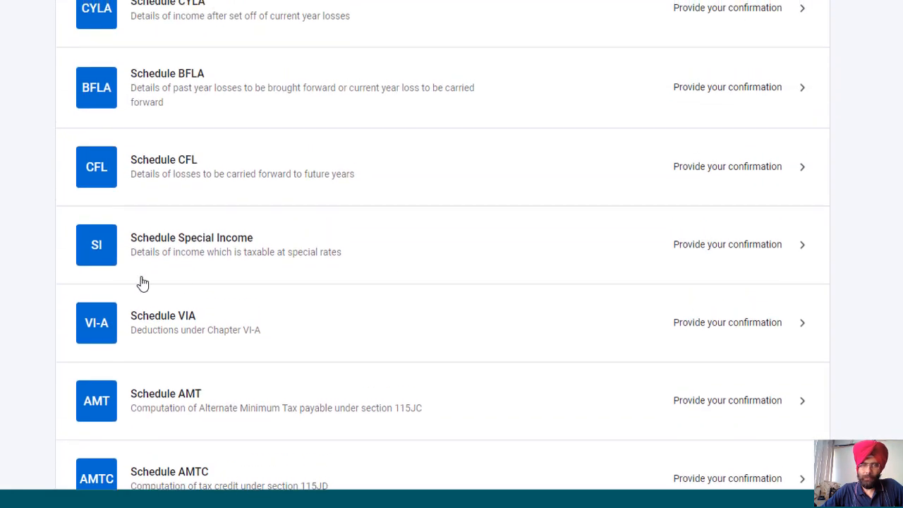
left_click(166, 173)
Step: Edit the 2022-23 row with filing date 30-Jul-2022 and short-term capital loss 3500, and add the entry
scroll(443, 254, "down", 2)
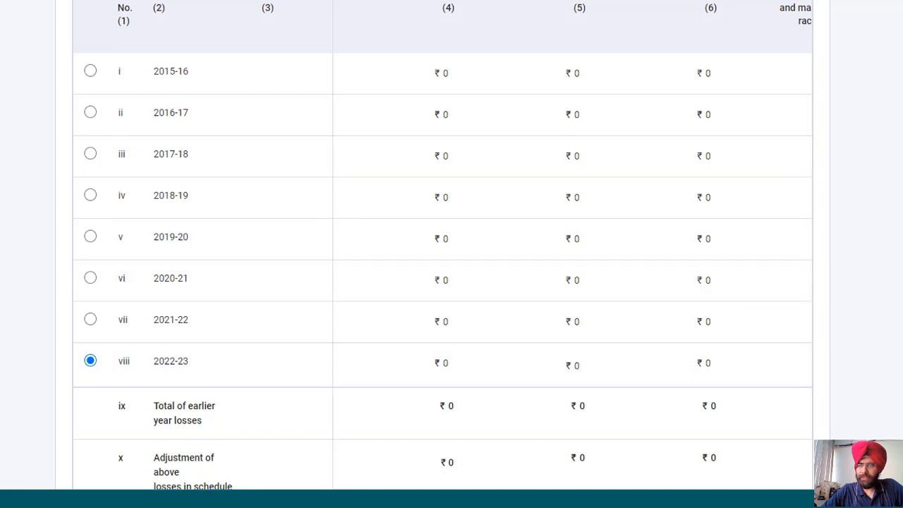
scroll(268, 296, "up", 1)
scroll(443, 254, "up", 3)
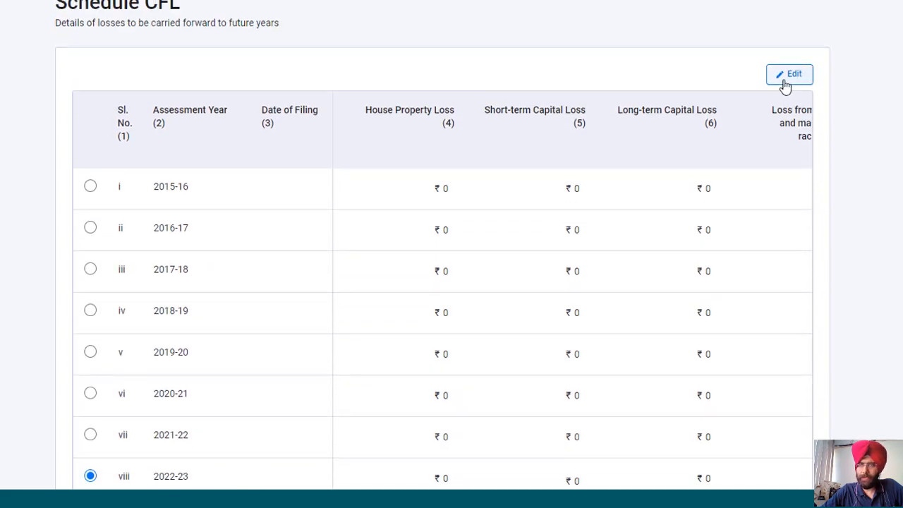
left_click(789, 75)
scroll(443, 245, "down", 2)
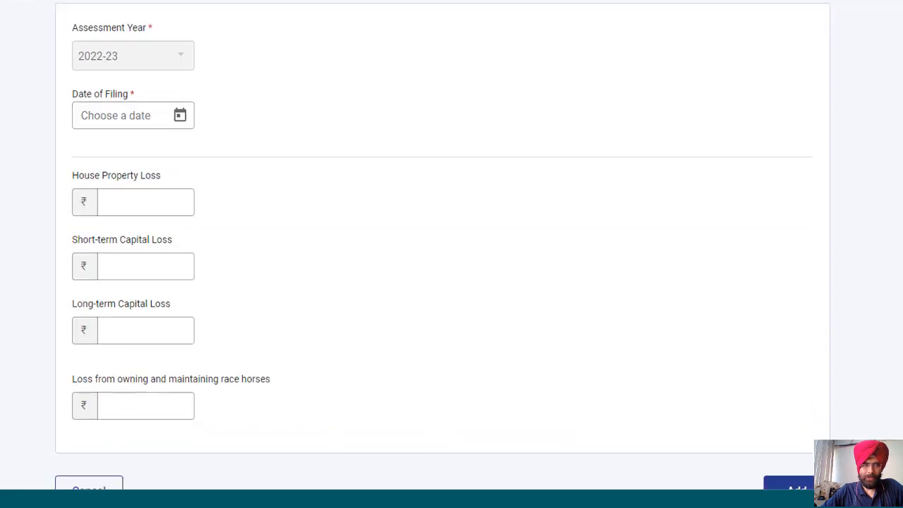
scroll(245, 149, "down", 1)
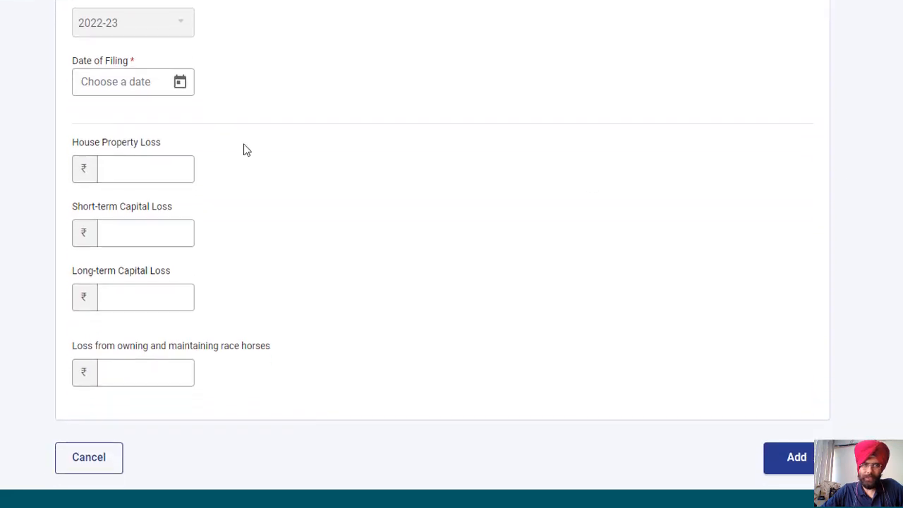
left_click(102, 82)
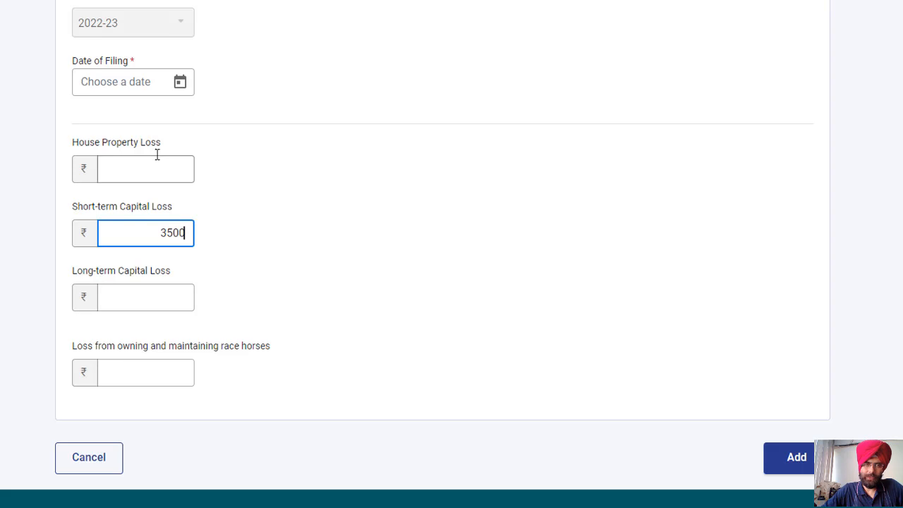
left_click(316, 280)
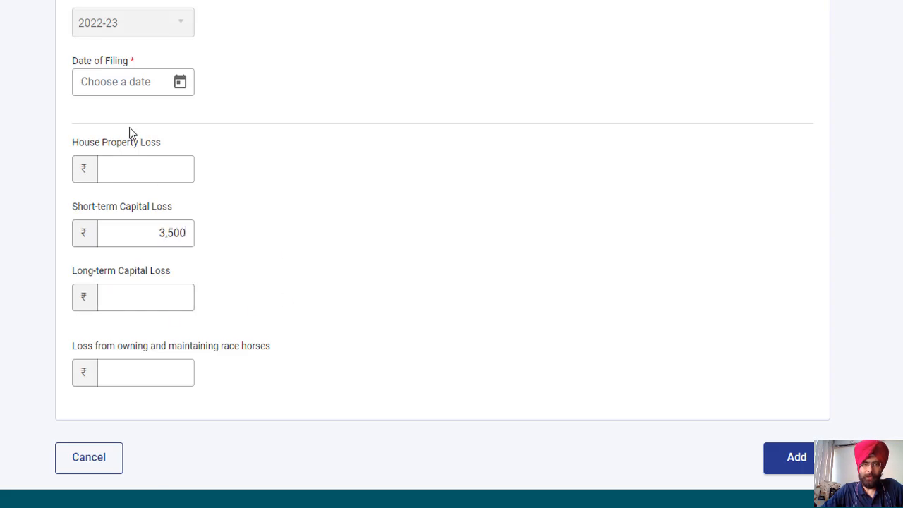
left_click(795, 459)
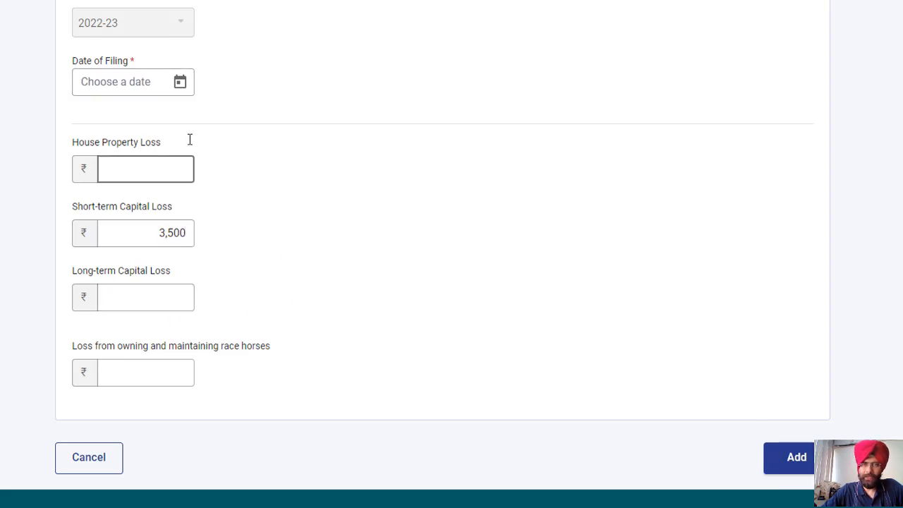
Step: Check the carried-forward loss table across its columns and compute the set-off for Schedule CFL
scroll(451, 254, "down", 5)
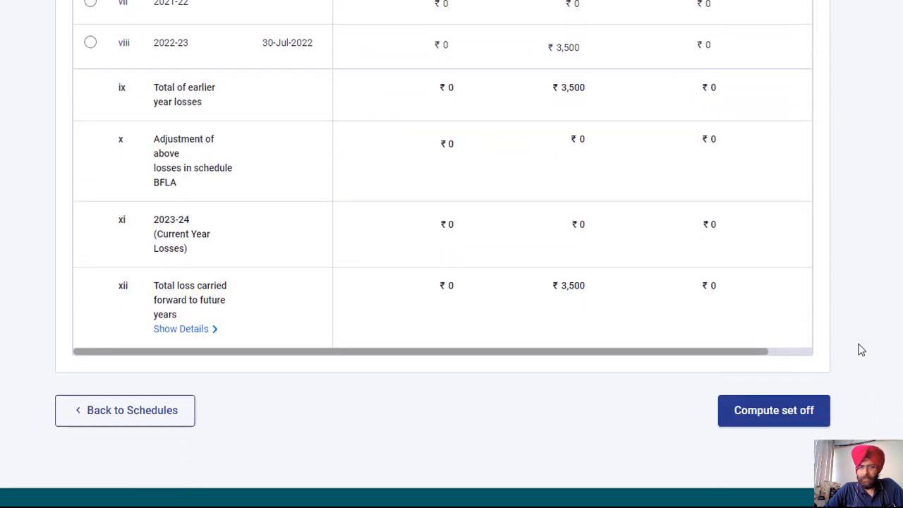
left_click_drag(734, 353, 796, 355)
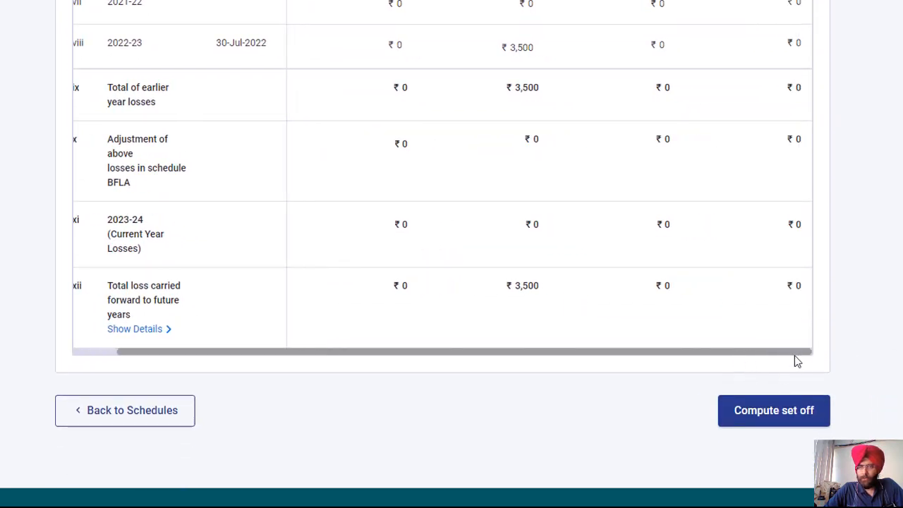
left_click(772, 423)
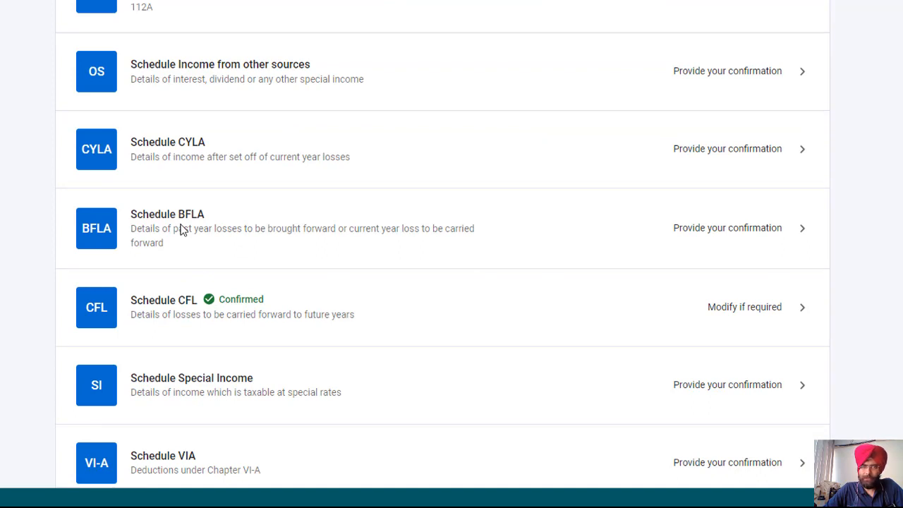
Step: Open Schedule BFLA and examine the brought forward loss set-off and remaining income for each head
left_click(727, 228)
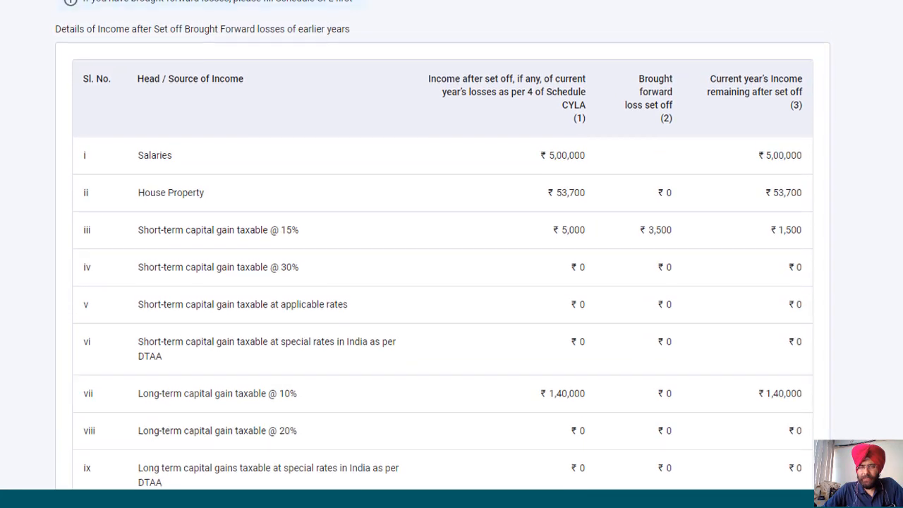
scroll(369, 198, "down", 1)
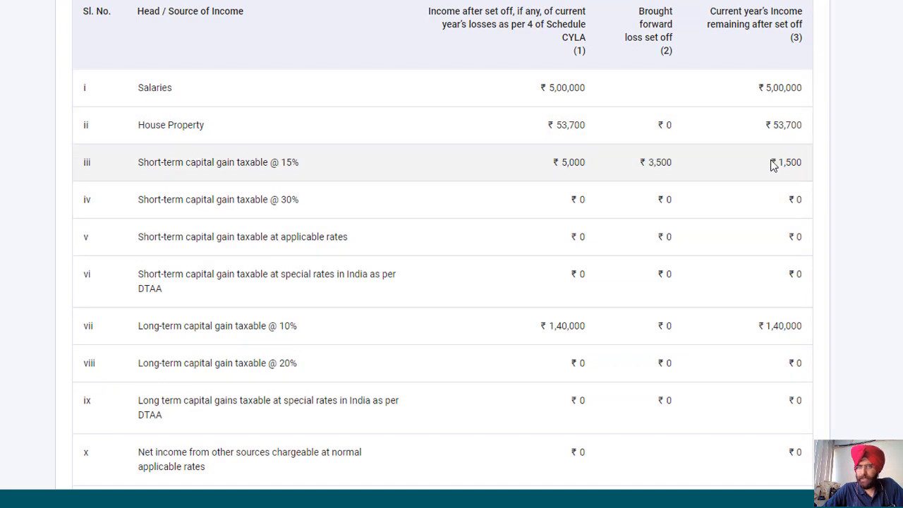
scroll(217, 191, "down", 3)
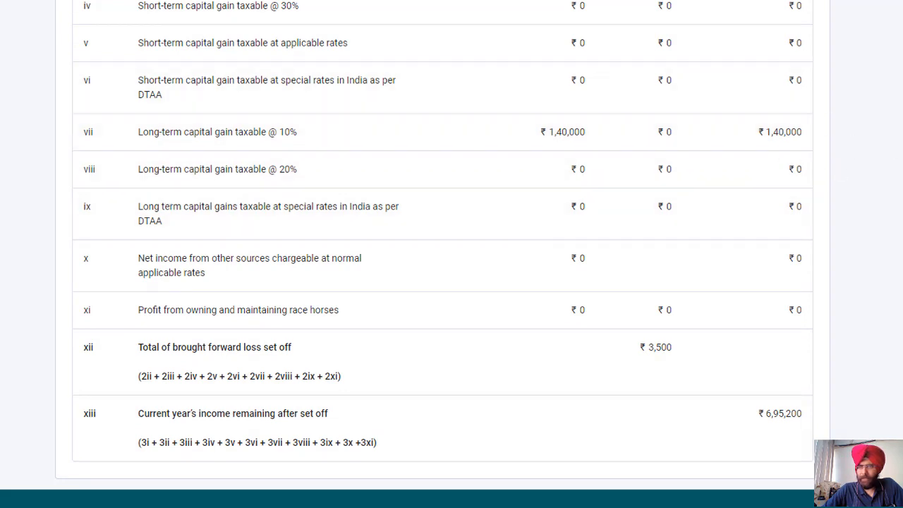
scroll(879, 84, "up", 2)
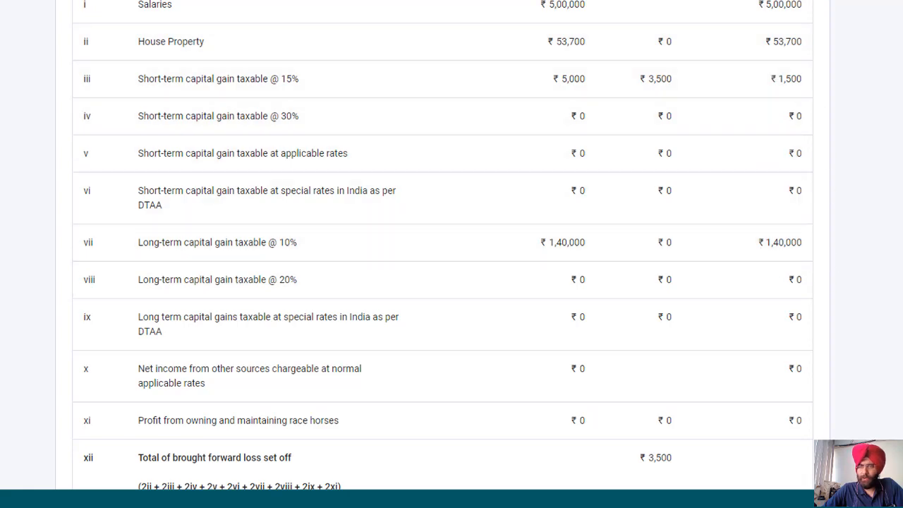
scroll(769, 424, "down", 5)
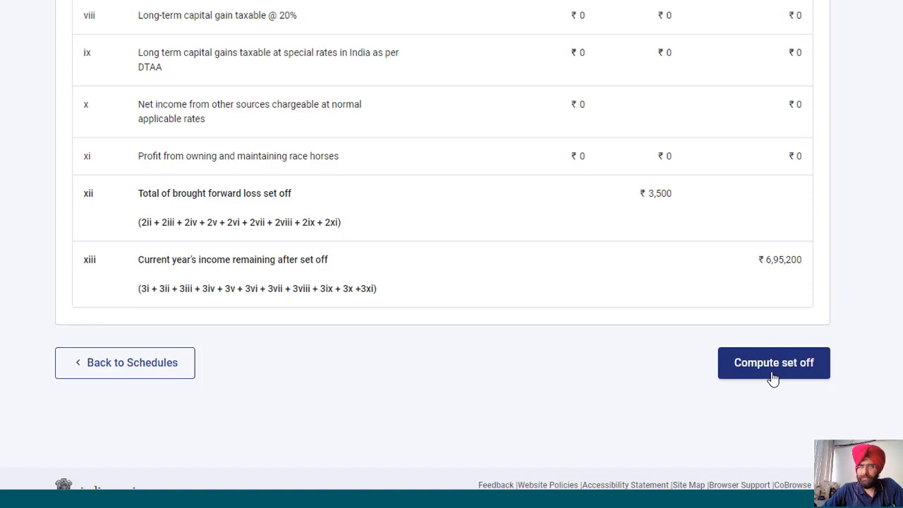
Step: Compute the set-off in Schedule BFLA, read the notice about the quarterly break-up, and continue to the schedules list
left_click(773, 362)
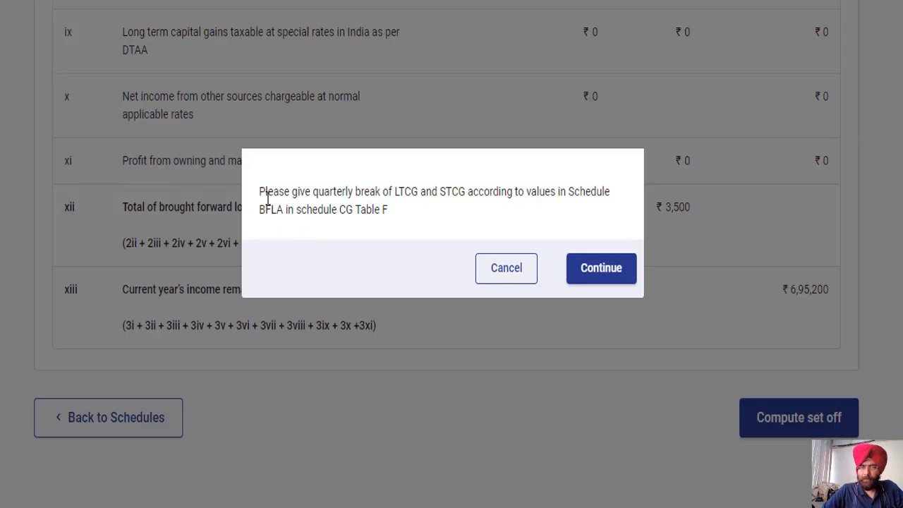
left_click_drag(309, 196, 582, 183)
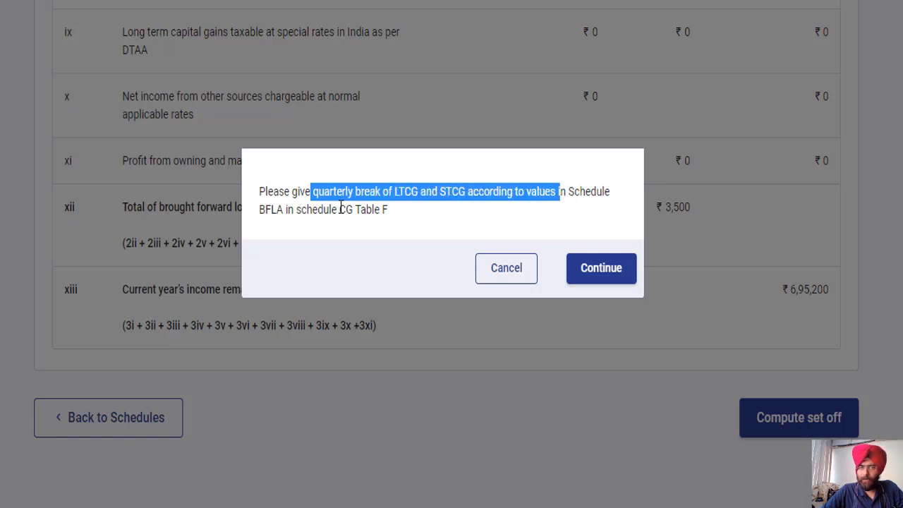
left_click_drag(288, 213, 257, 214)
left_click_drag(355, 211, 388, 213)
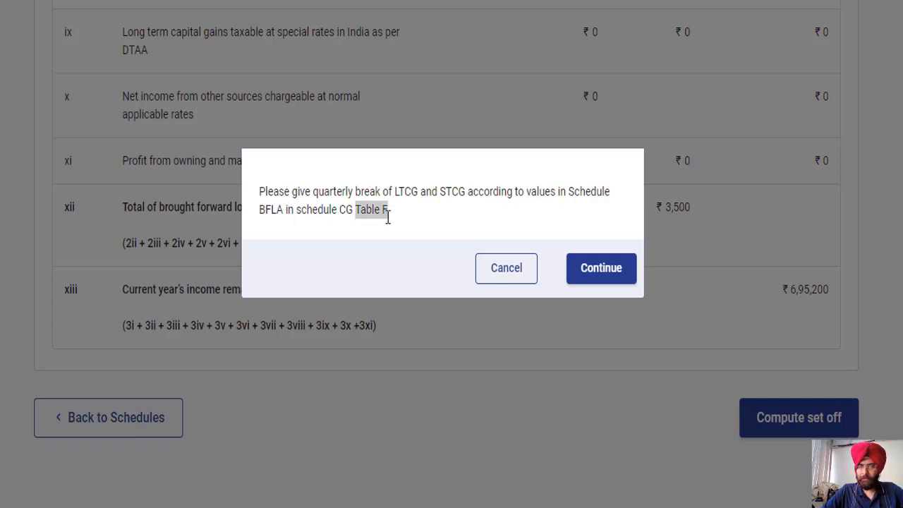
left_click(601, 268)
scroll(414, 360, "down", 1)
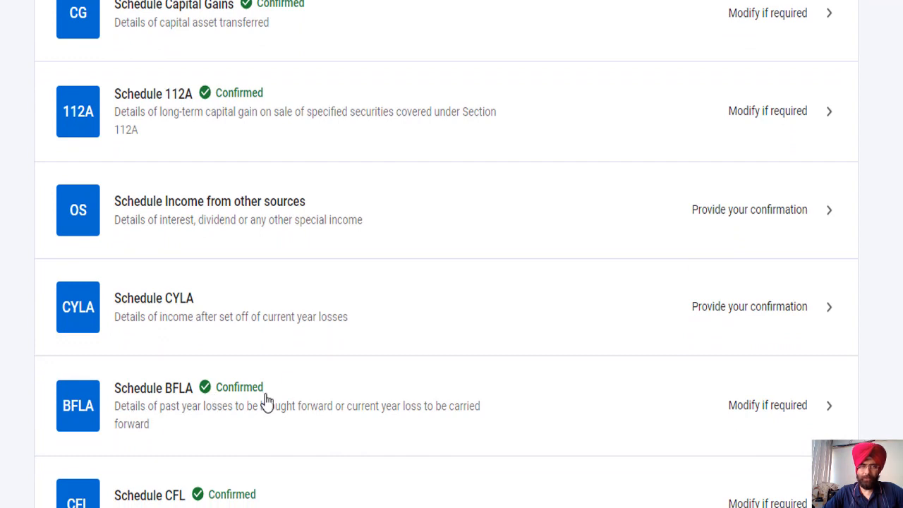
scroll(265, 77, "up", 1)
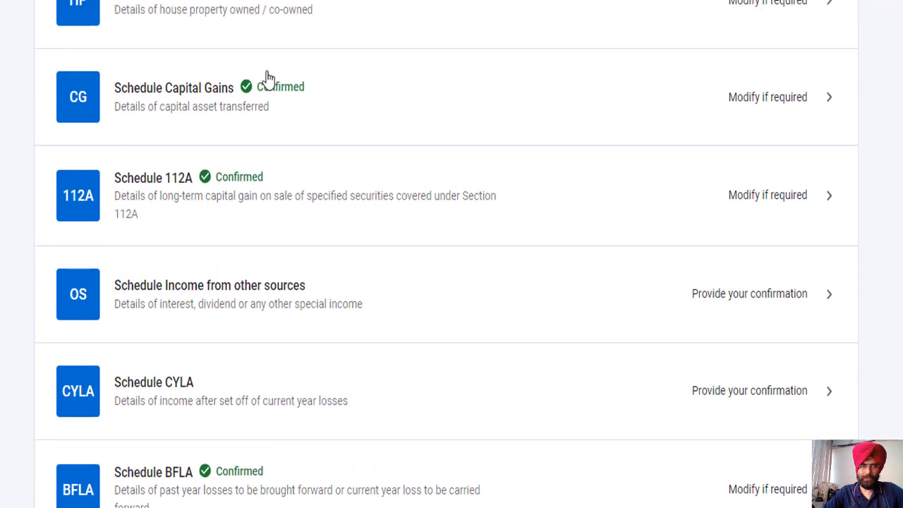
Step: Reopen Schedule Capital Gains and continue with the asset types already selected
left_click(176, 104)
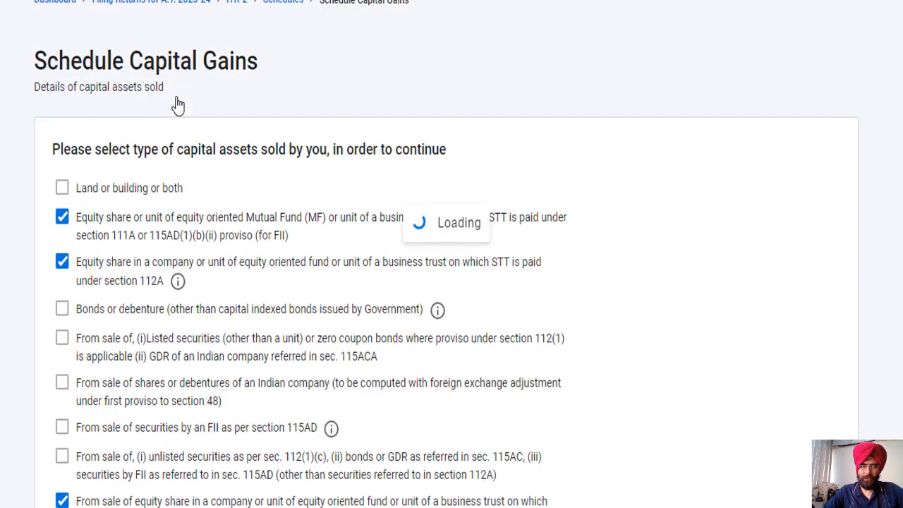
scroll(451, 282, "down", 2)
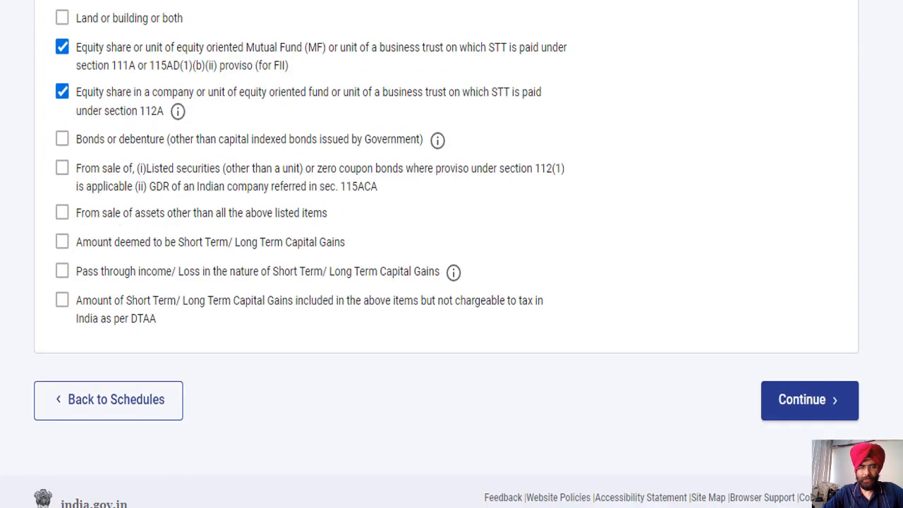
left_click(818, 406)
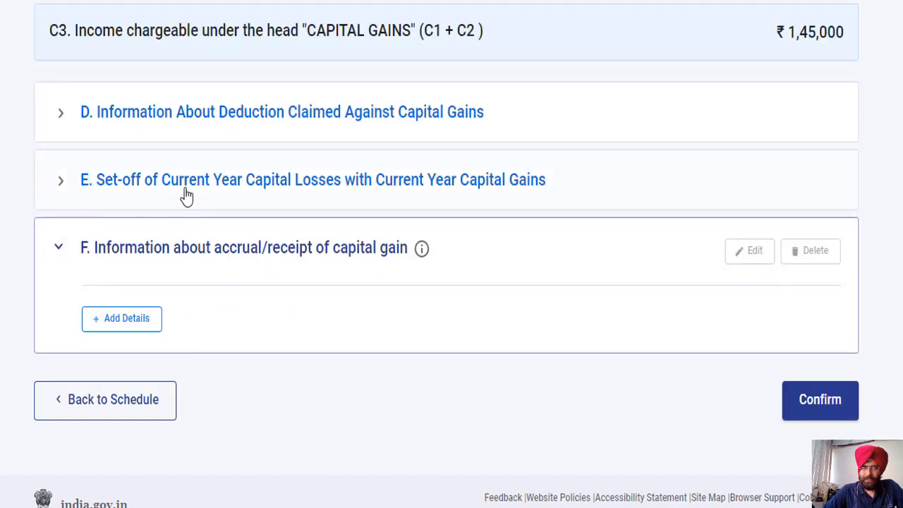
Step: Examine the set-off table of current year capital losses in section E across all its rows and columns
left_click(62, 184)
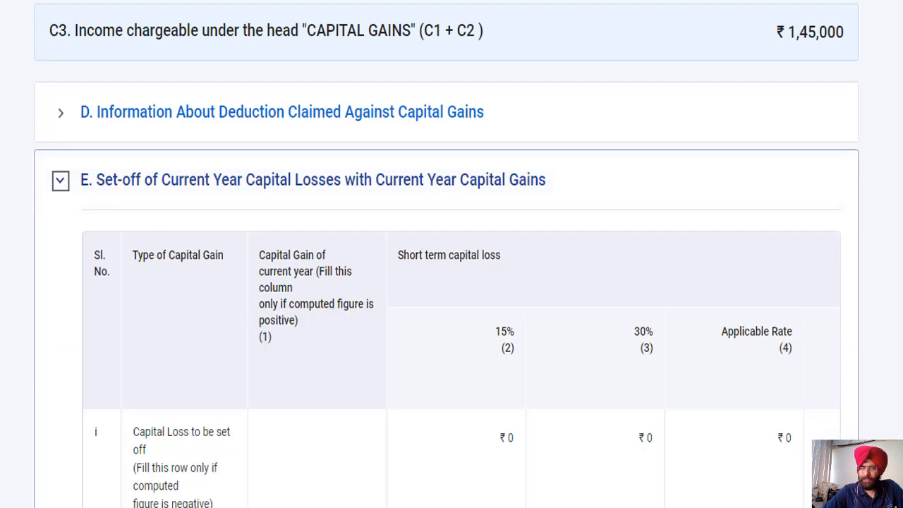
scroll(452, 283, "down", 8)
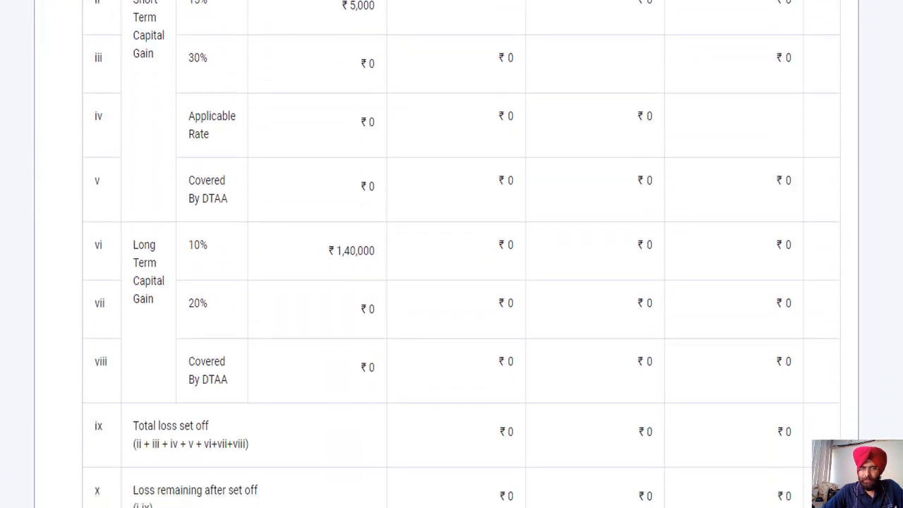
scroll(452, 282, "down", 2)
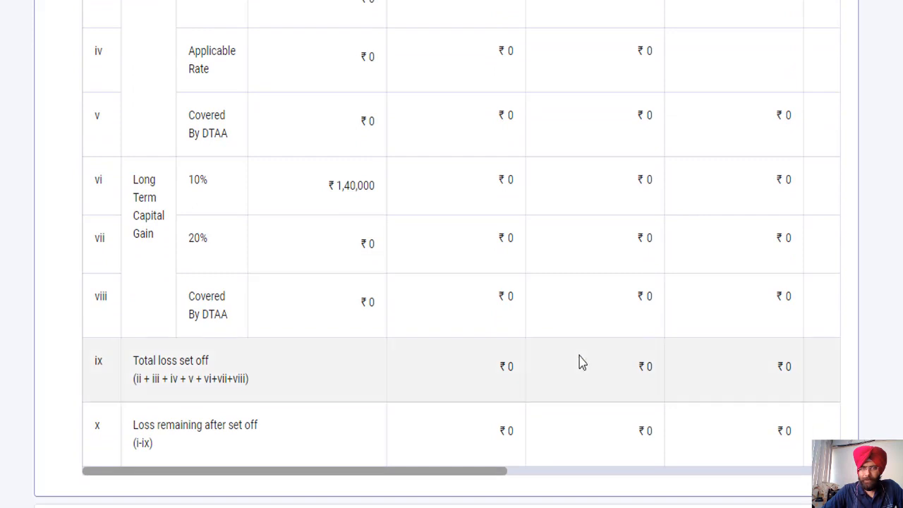
left_click_drag(465, 473, 852, 487)
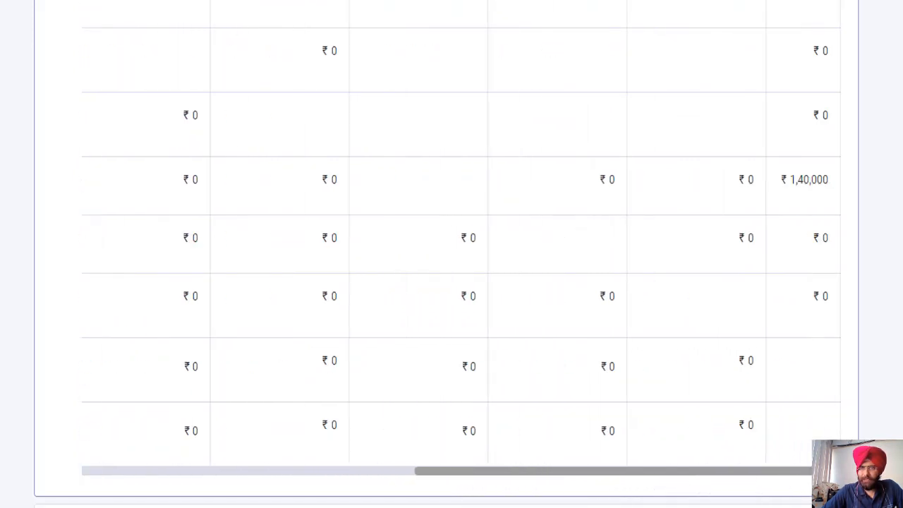
scroll(451, 254, "up", 4)
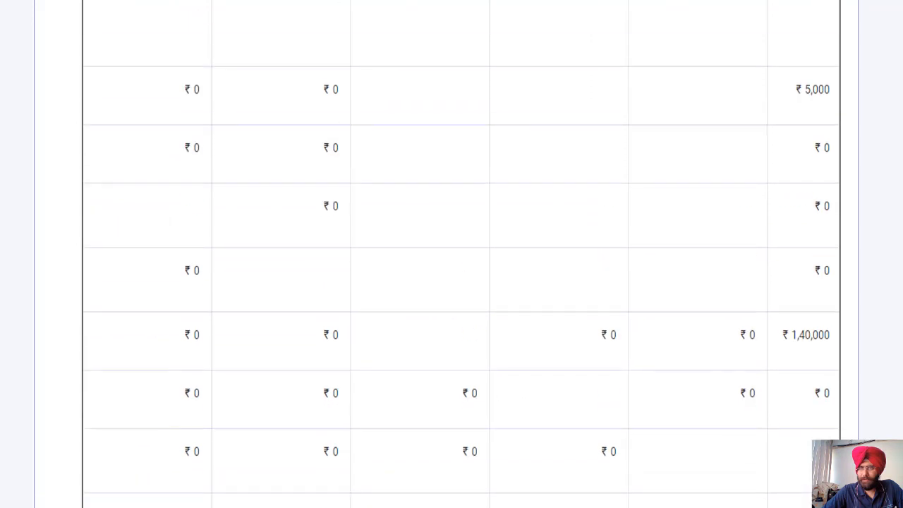
scroll(451, 254, "down", 2)
scroll(451, 254, "down", 5)
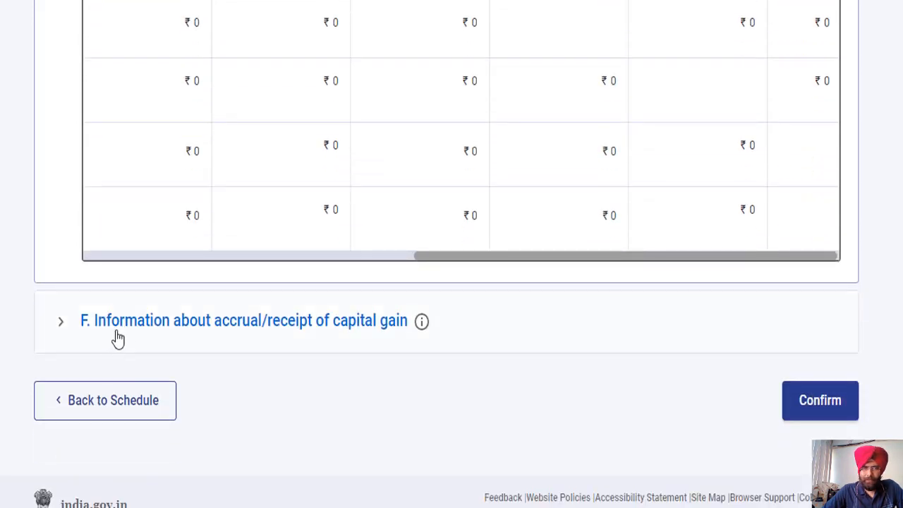
Step: Add details to section F on accrual of capital gain, entering 140000 for long-term gains at 10% in 16 Jun - 15 Sep
left_click(127, 326)
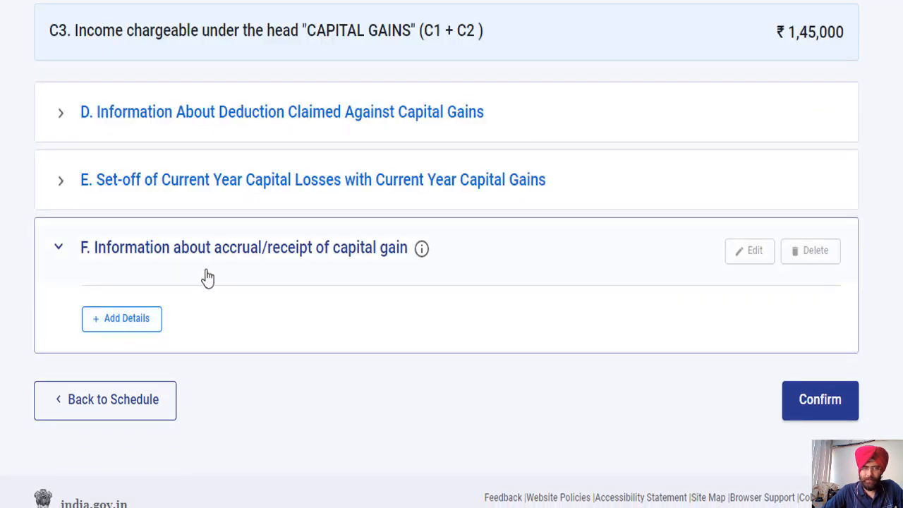
left_click(130, 321)
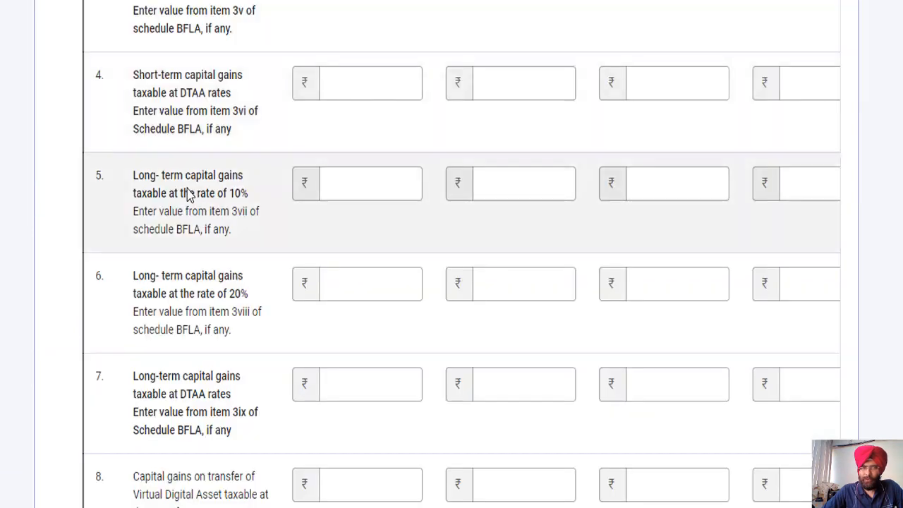
left_click(525, 186)
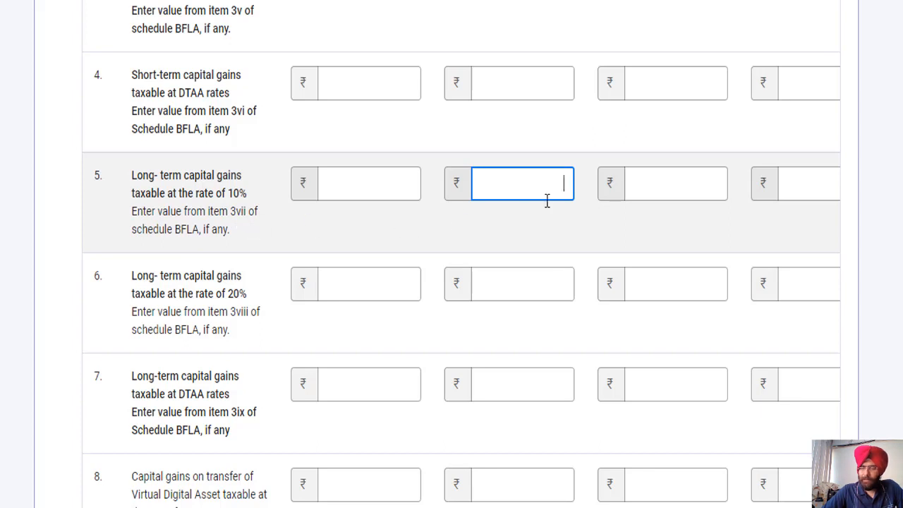
type("0000")
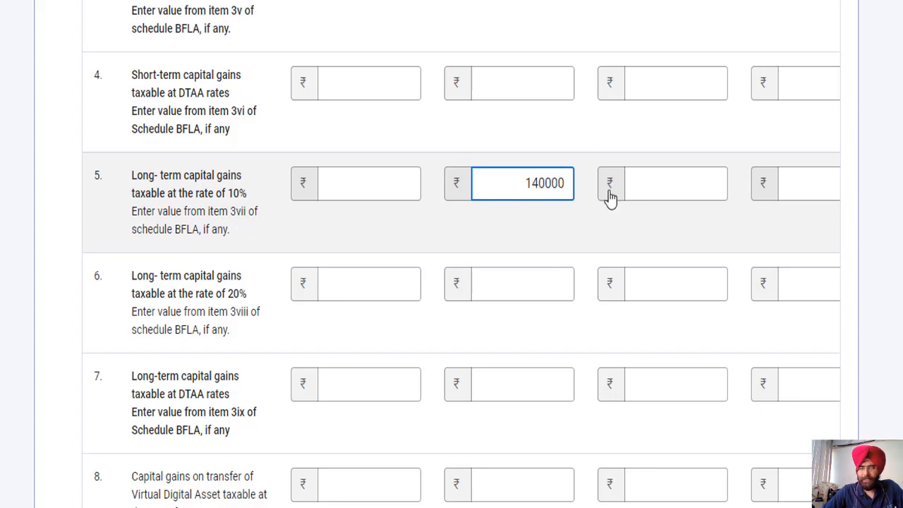
left_click(557, 234)
left_click(354, 84)
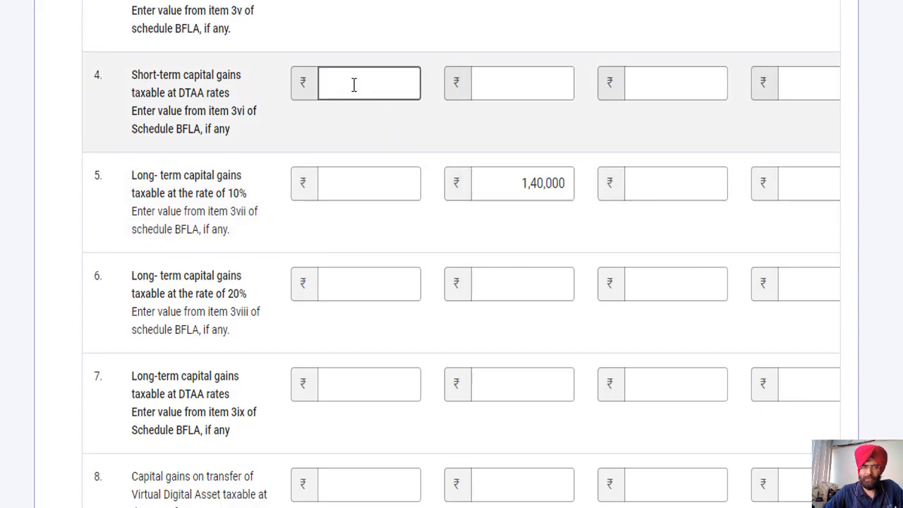
Step: Enter 1500 for short-term gains at 15% in the 16 Jun - 15 Sep quarter and confirm Schedule Capital Gains
scroll(228, 141, "up", 5)
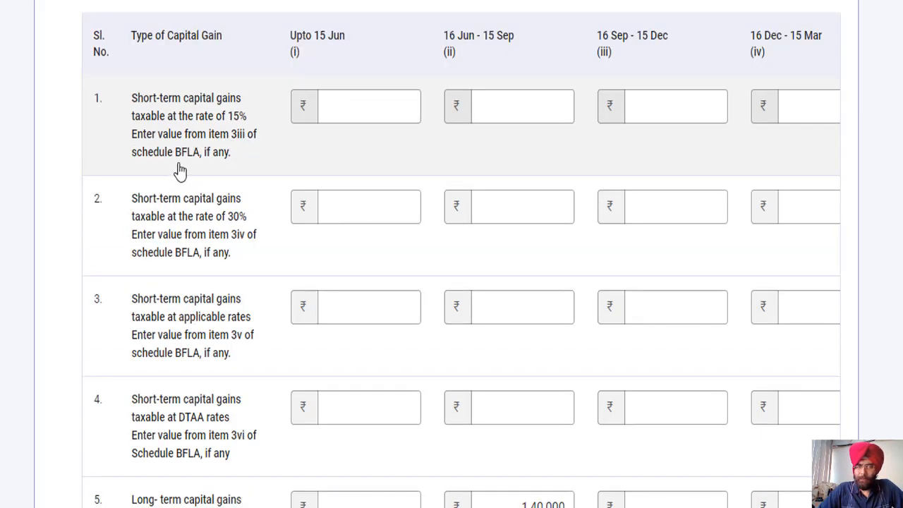
left_click(534, 106)
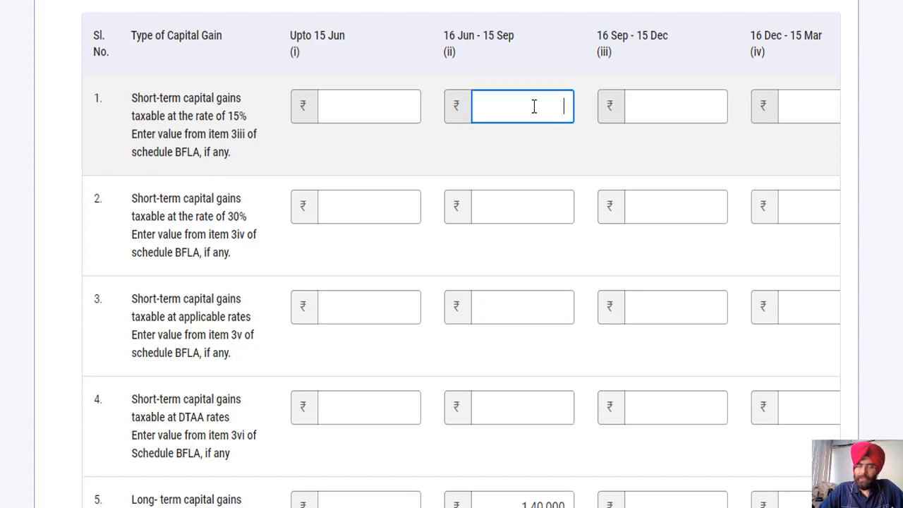
type("15")
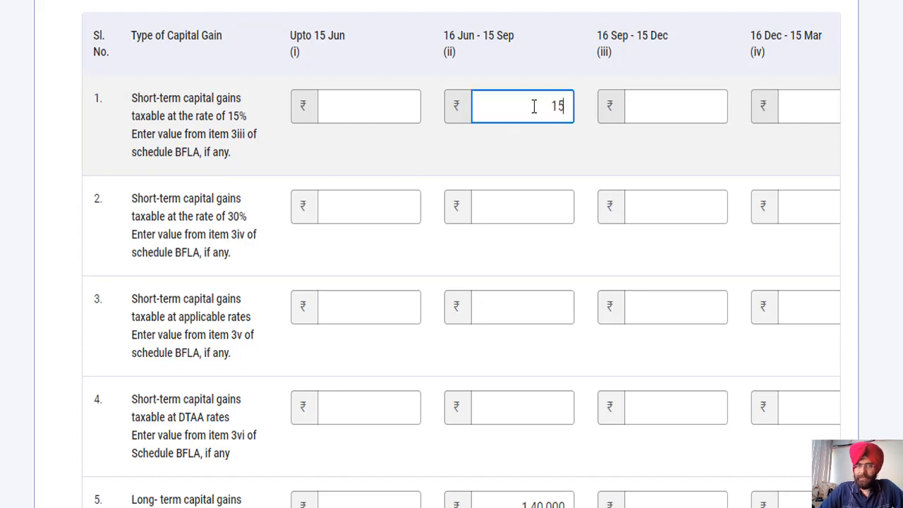
type("000")
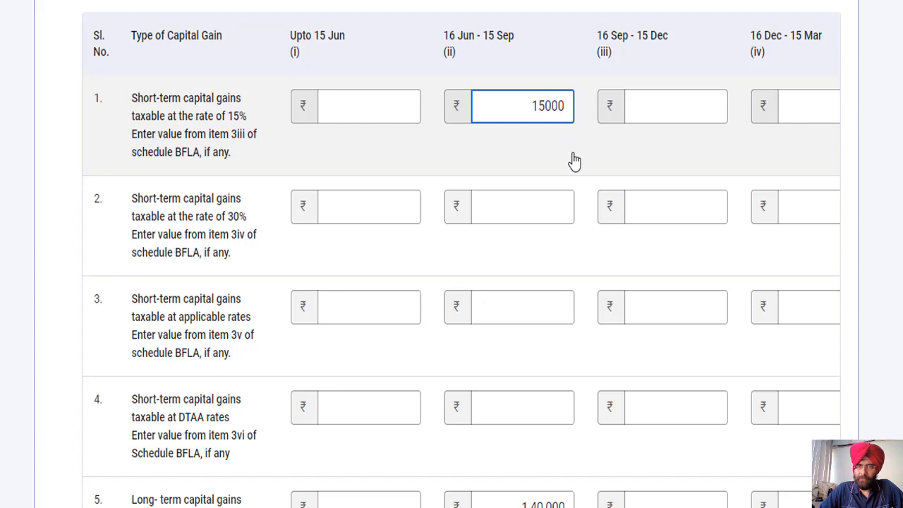
left_click(531, 105)
left_click_drag(535, 104, 580, 115)
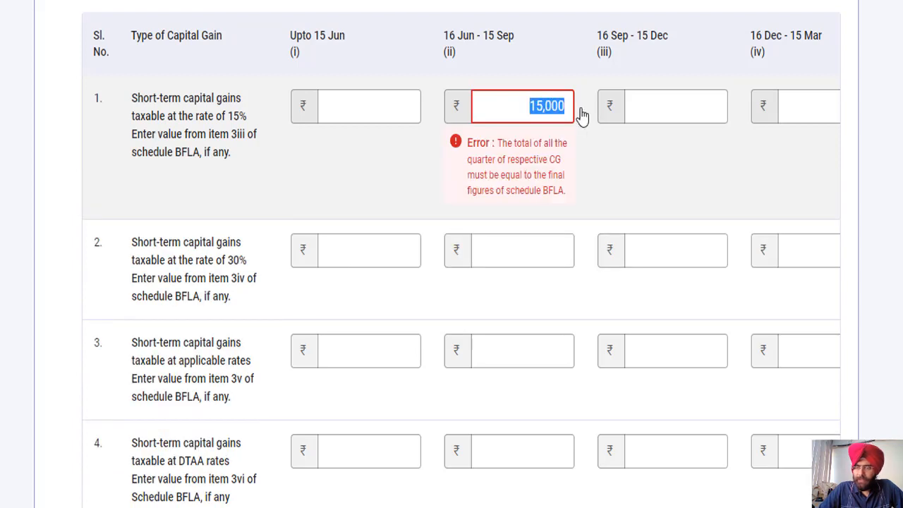
type("15")
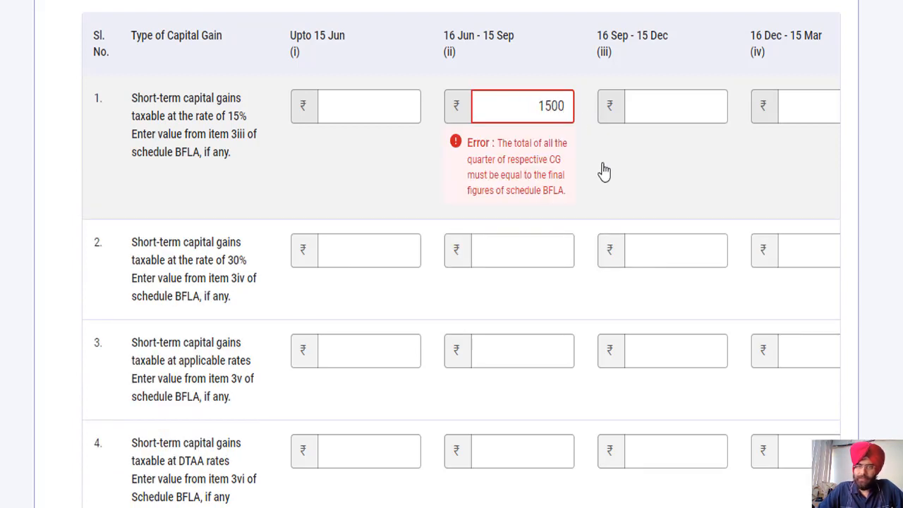
left_click(604, 170)
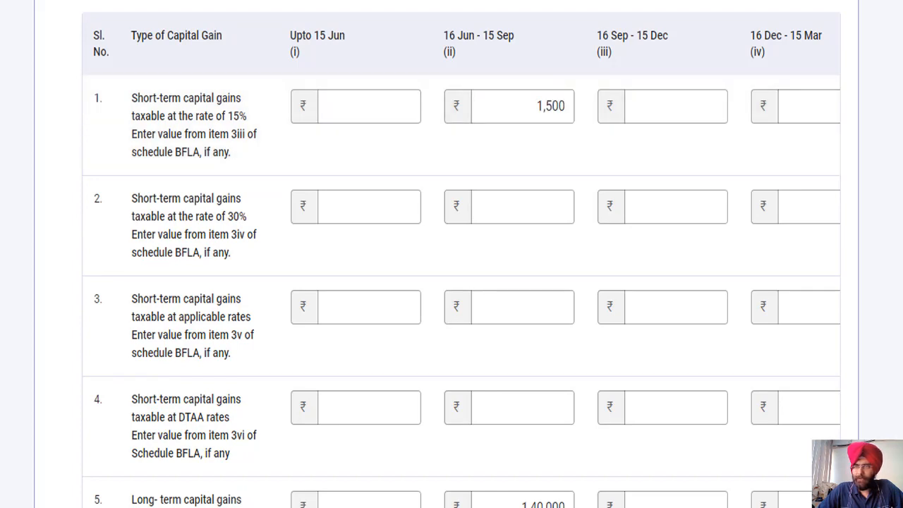
scroll(849, 395, "down", 8)
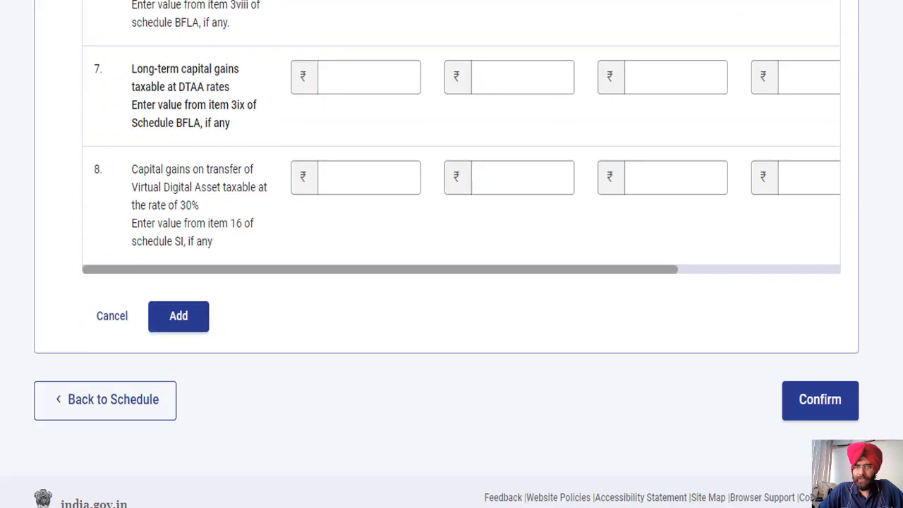
left_click(824, 415)
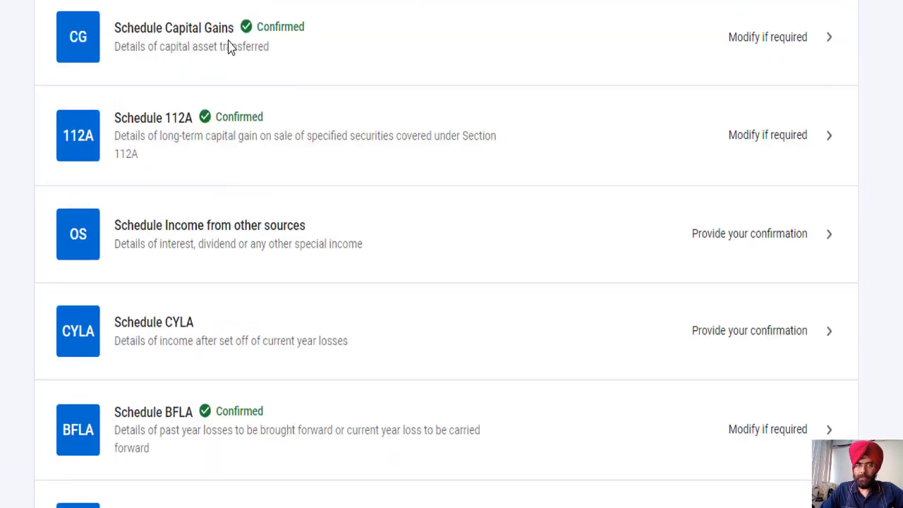
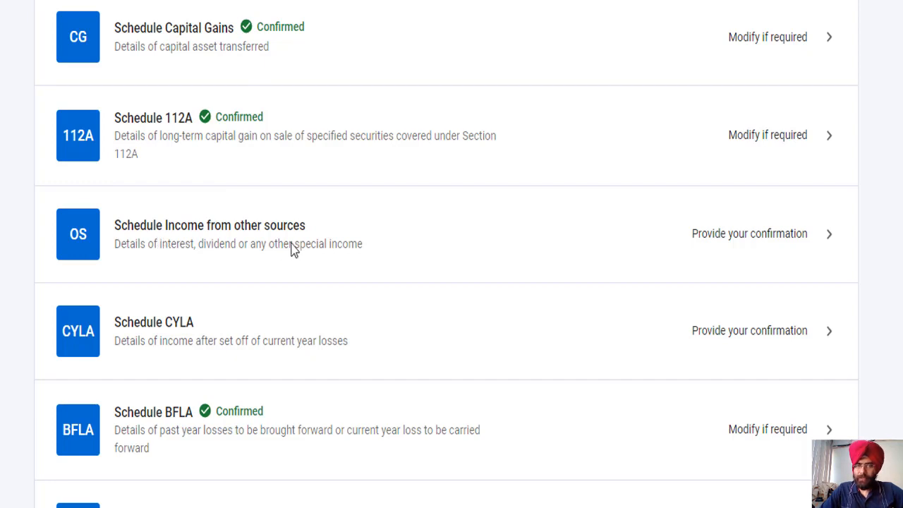
Step: Open Schedule Income from other sources and add gross dividends at normal rates with dividend income [other than (ii)] of 5000
left_click(178, 236)
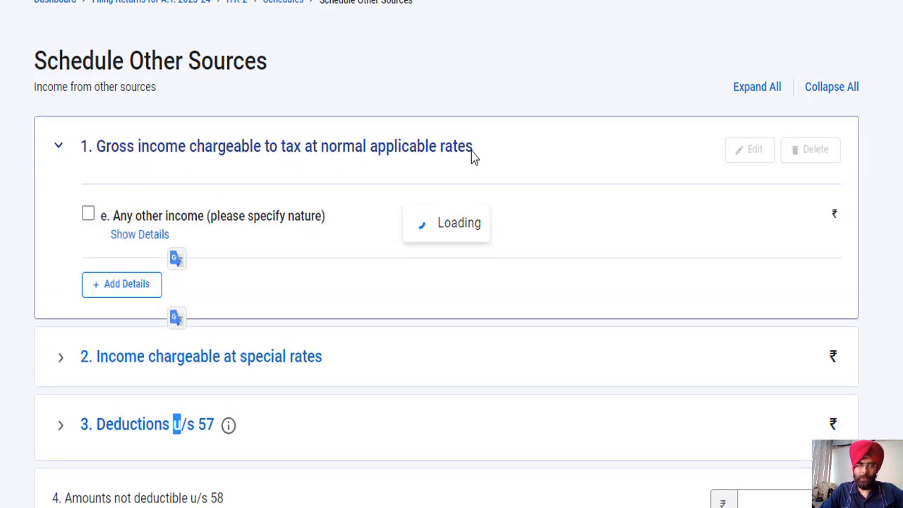
left_click(122, 286)
left_click(135, 205)
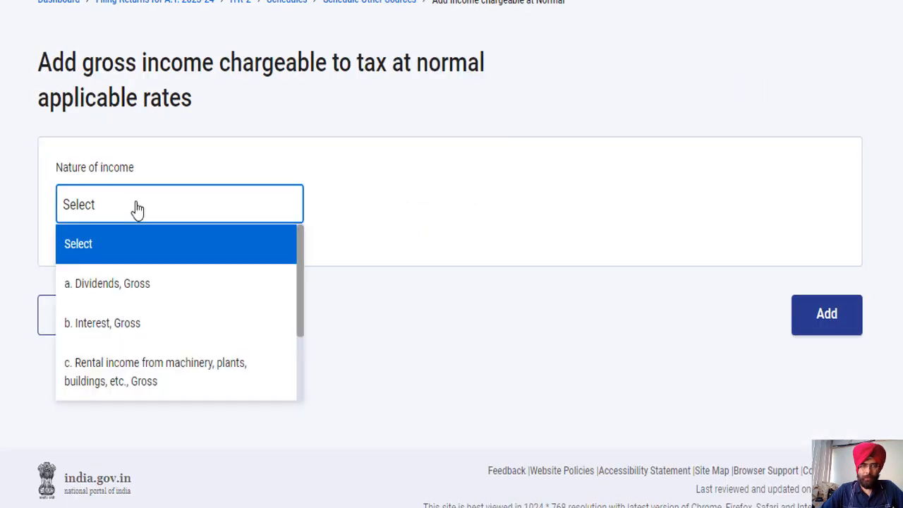
left_click(121, 295)
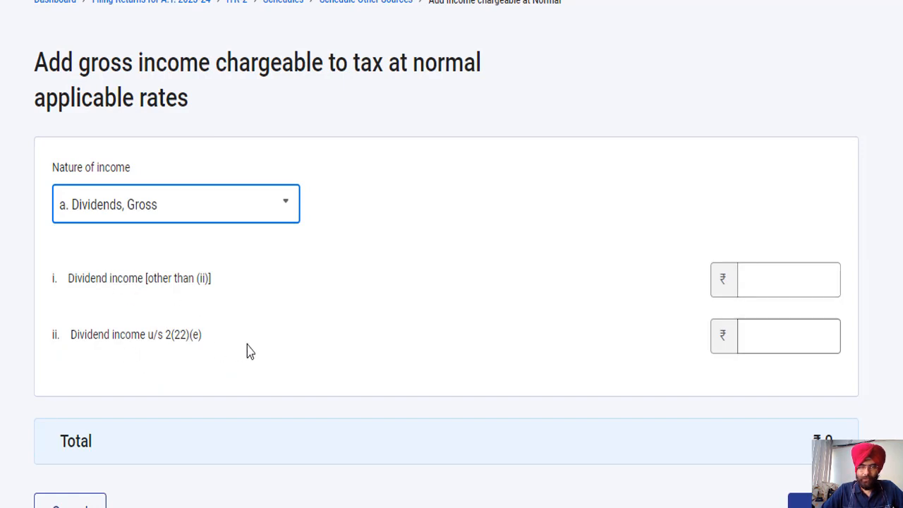
left_click(784, 281)
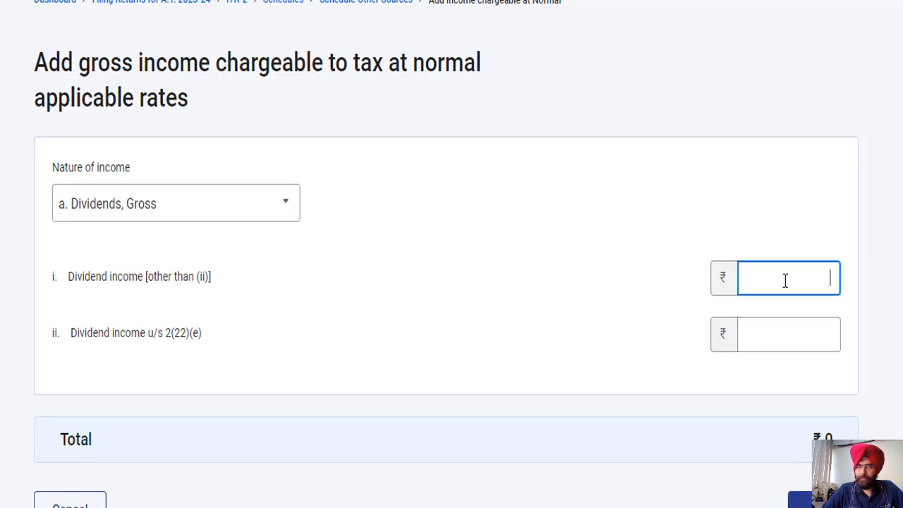
type("5000")
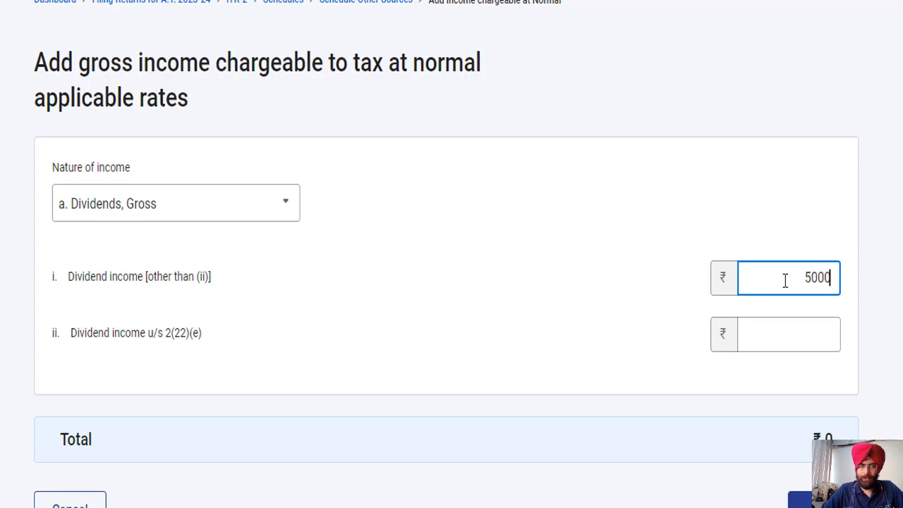
left_click(651, 457)
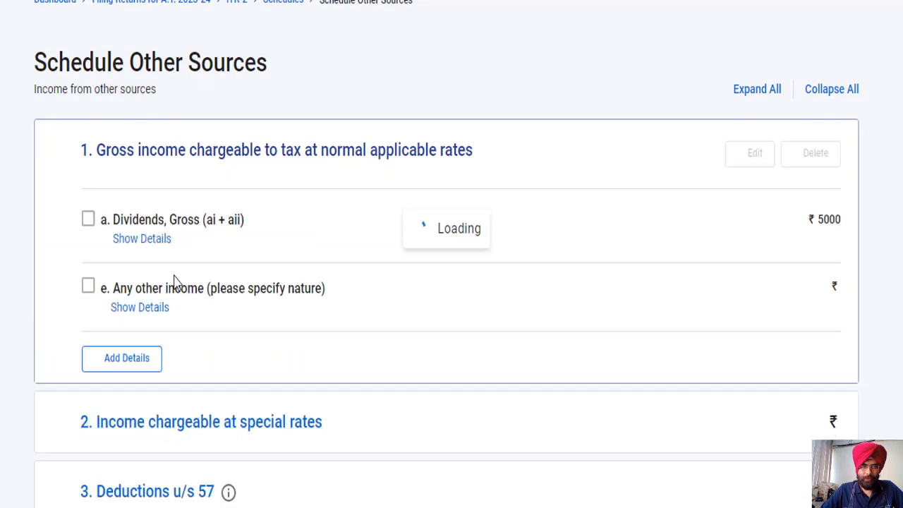
Step: Add gross interest as income chargeable at normal rates, entering 11500 from savings bank
left_click(127, 359)
left_click(120, 210)
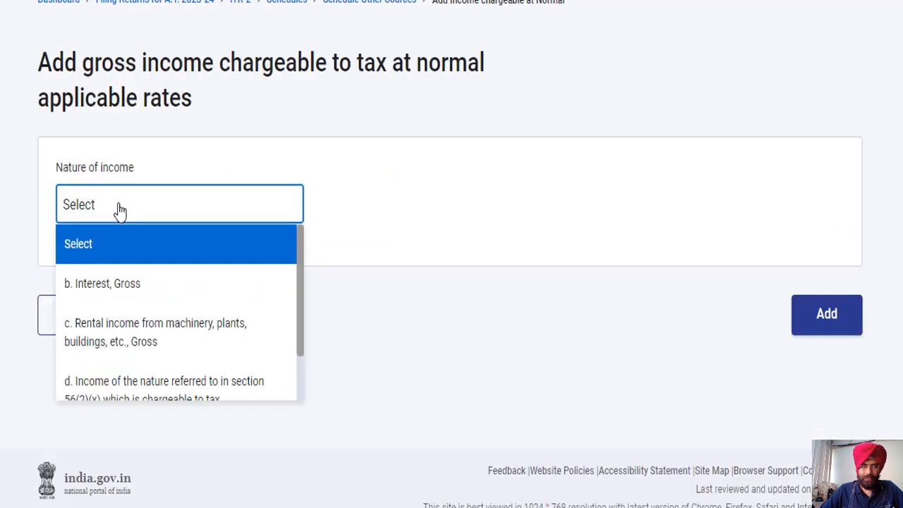
left_click(120, 289)
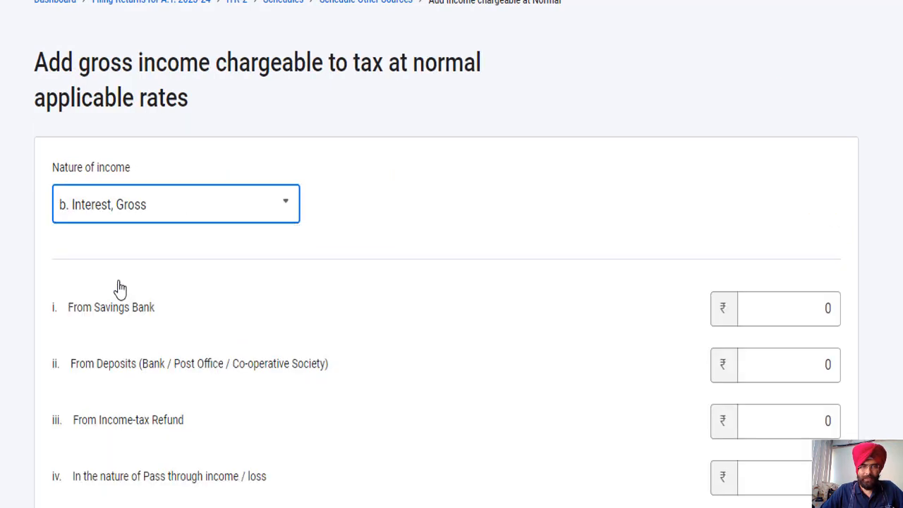
scroll(451, 282, "down", 3)
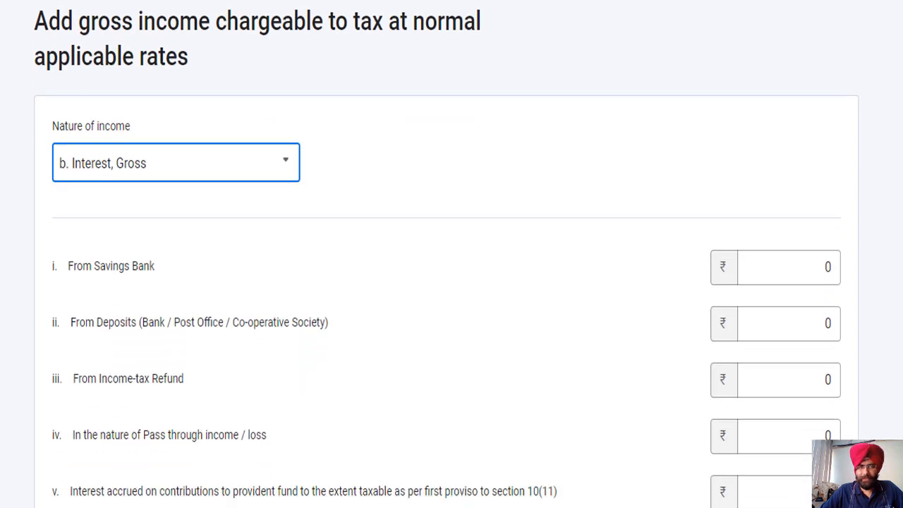
left_click(804, 133)
left_click(804, 132)
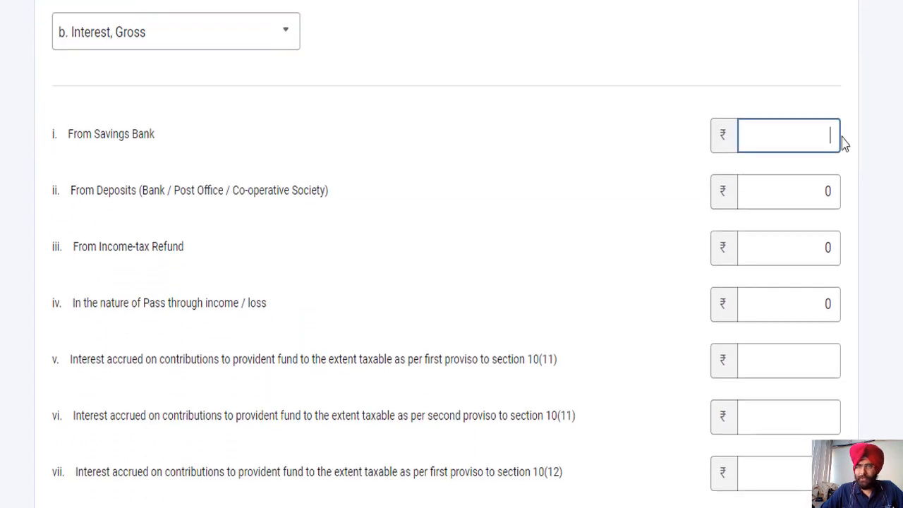
type("11,500")
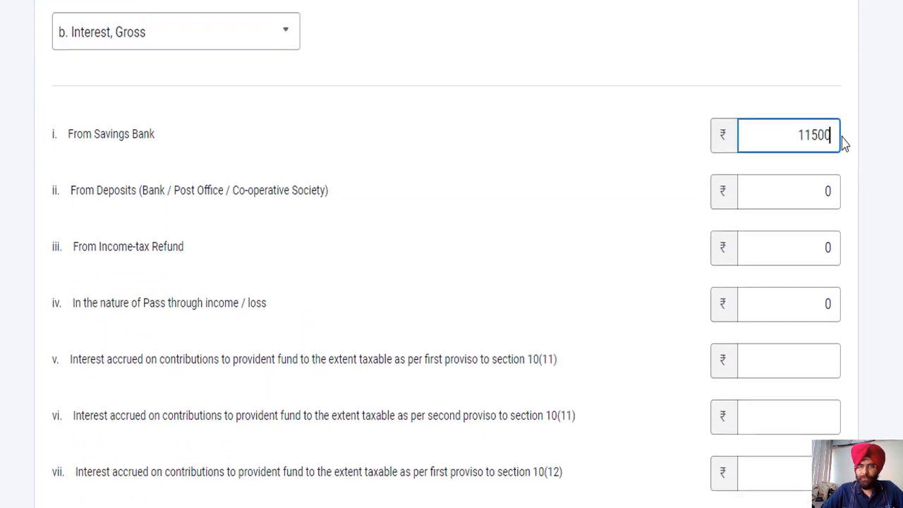
Step: Enter interest of 10500 from deposits and 1500 from income-tax refund, and add the interest entry to the schedule
left_click(819, 197)
type("105")
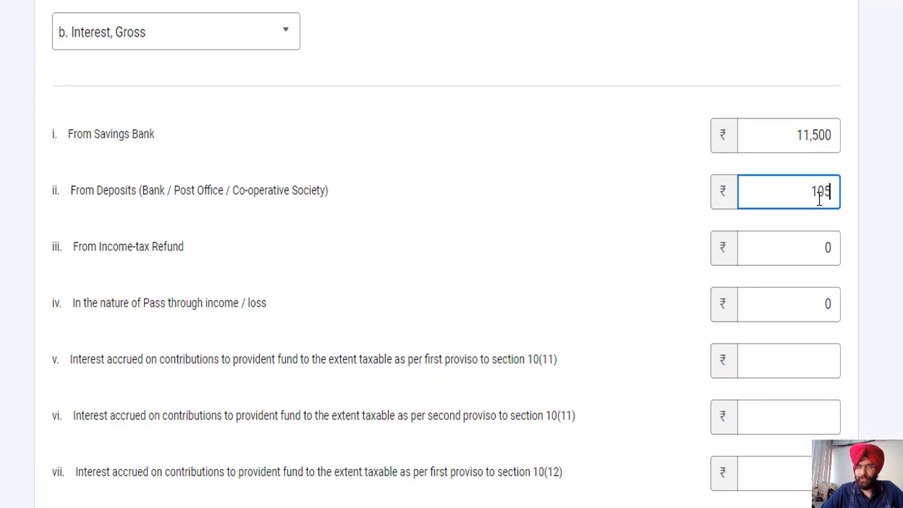
type("00")
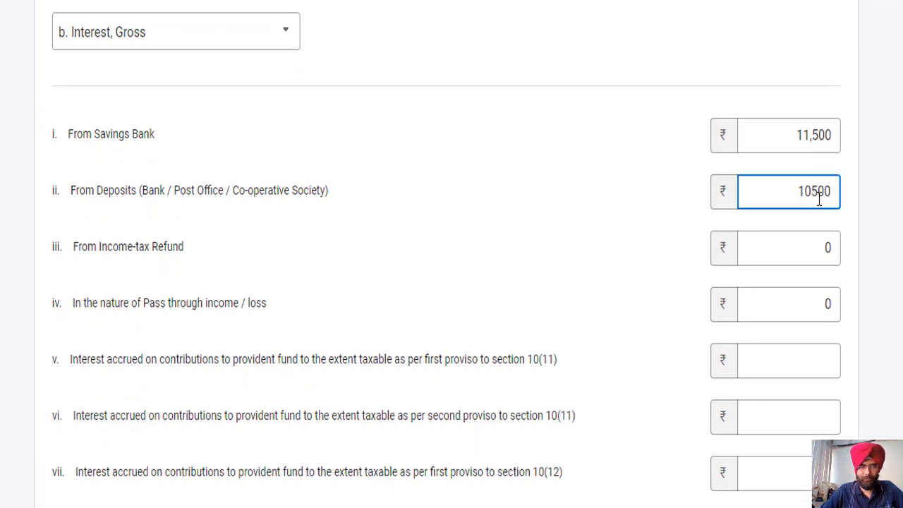
left_click(817, 239)
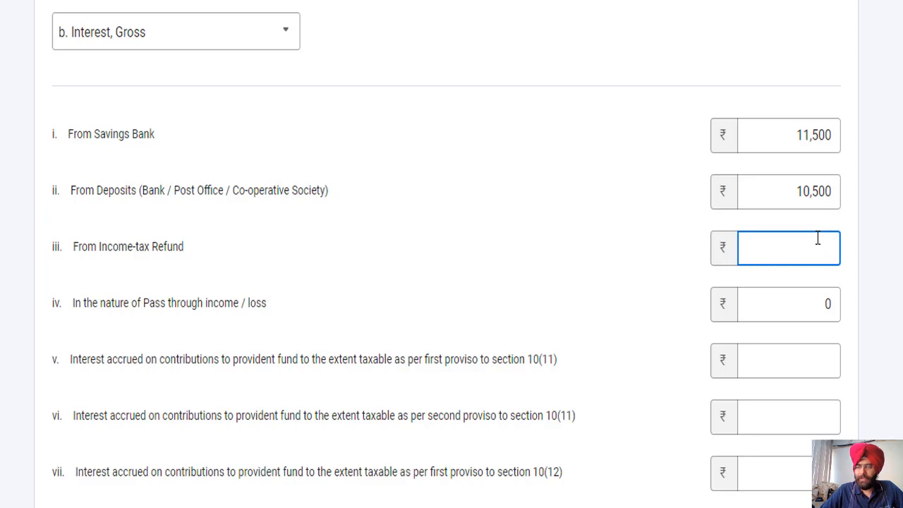
type("1,500")
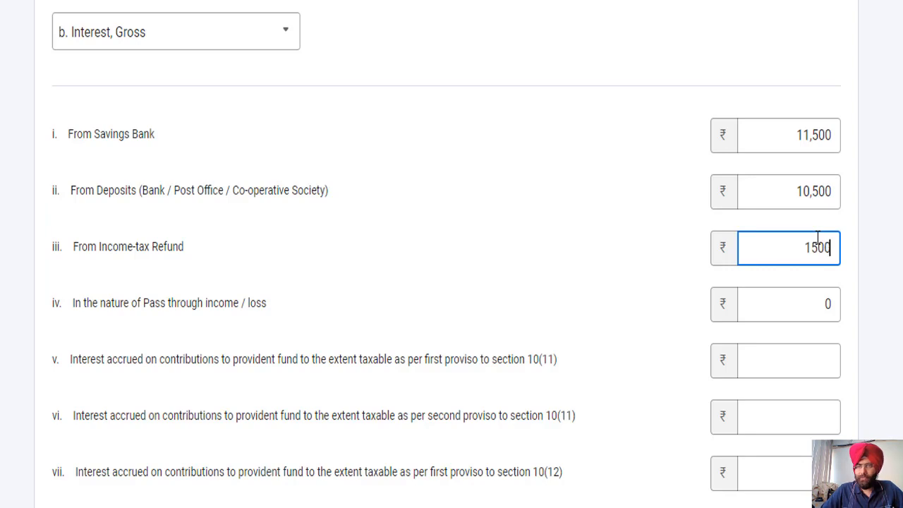
left_click(888, 304)
scroll(446, 256, "down", 1)
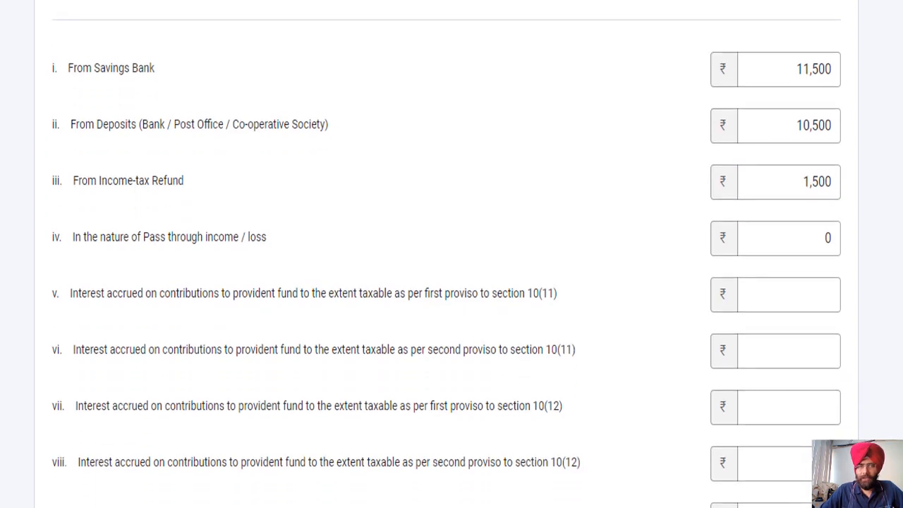
scroll(445, 256, "down", 1)
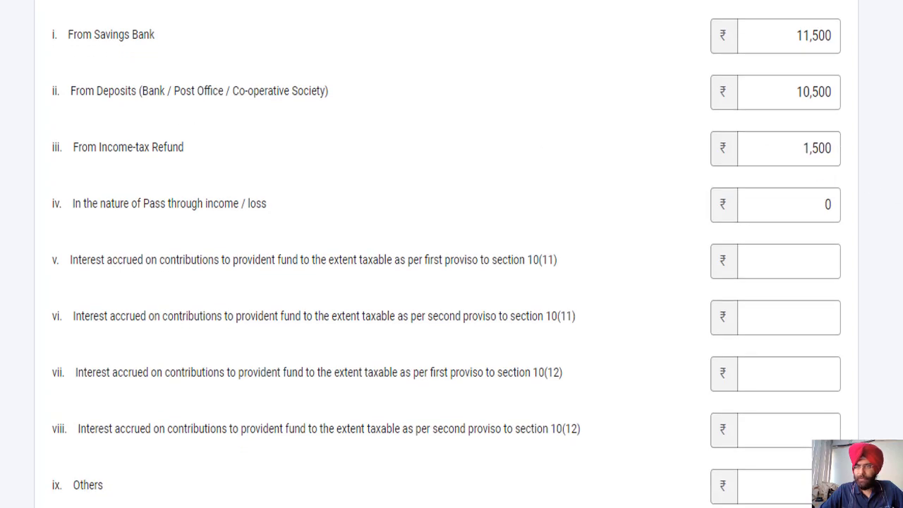
scroll(452, 254, "down", 4)
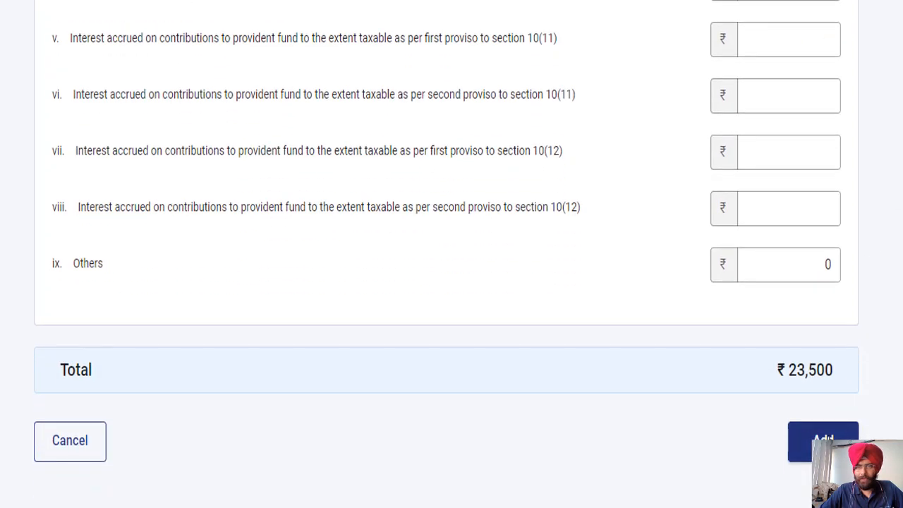
left_click(822, 441)
Step: Confirm Schedule Other Sources, leaving the special-rate income, deductions and accrual sections unfilled
scroll(451, 254, "down", 5)
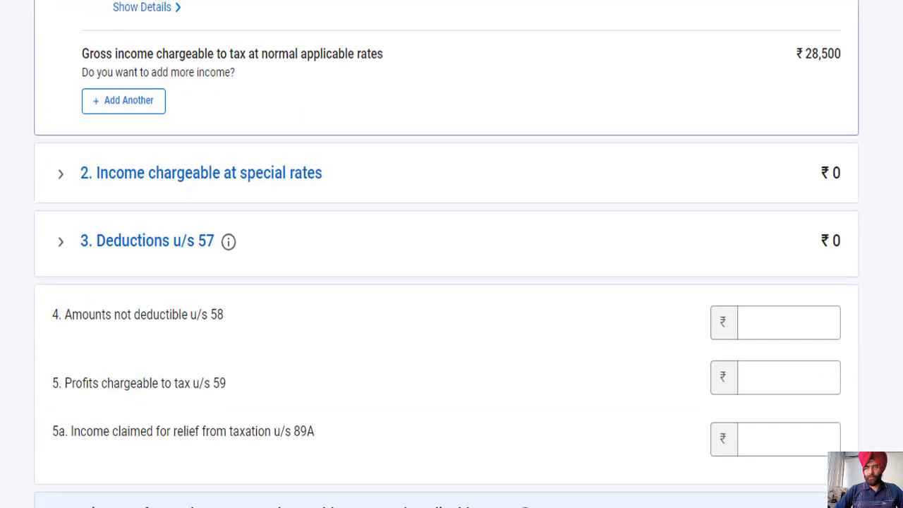
scroll(835, 395, "down", 5)
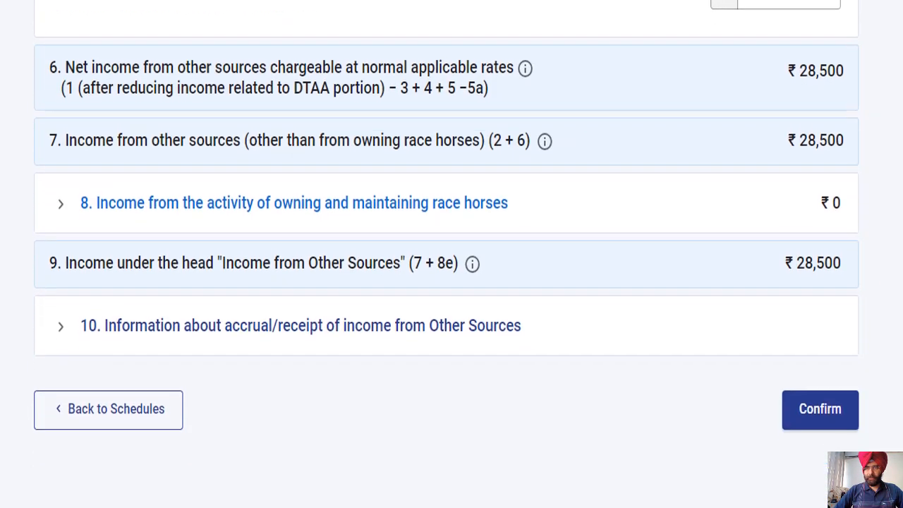
left_click(818, 413)
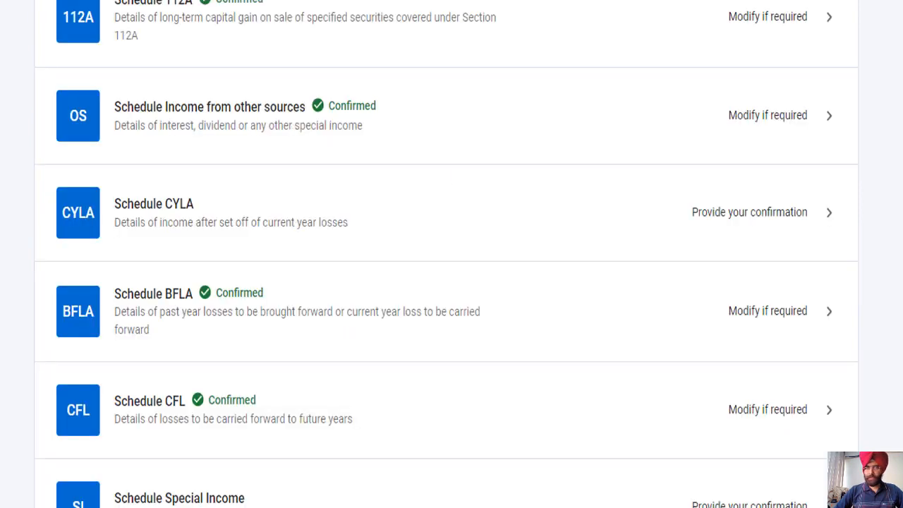
Step: Open Schedule VIA and start a Part B deduction under section 80C for life insurance premia, provident fund and similar
scroll(451, 254, "down", 3)
scroll(141, 210, "down", 3)
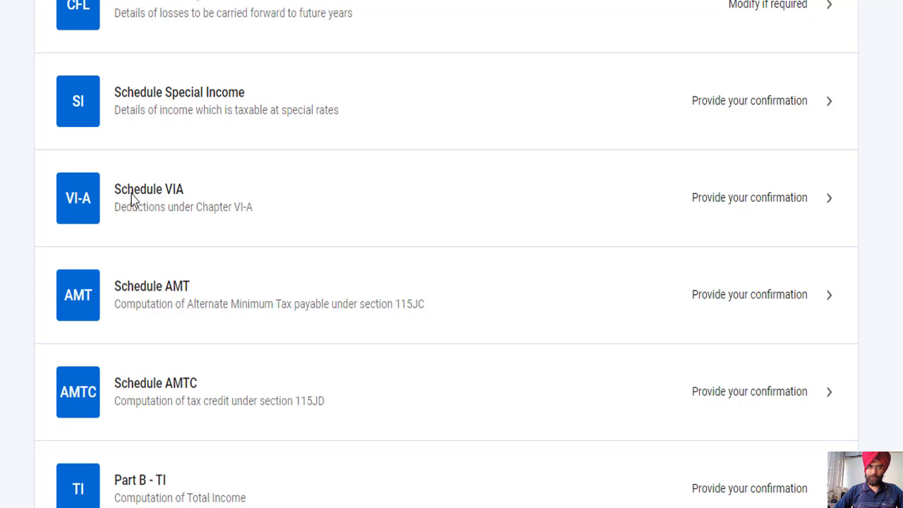
left_click(132, 199)
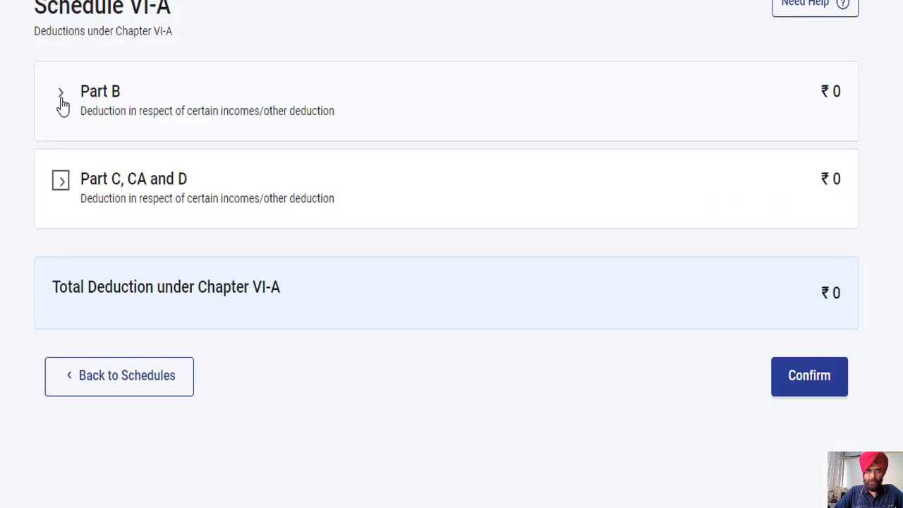
left_click(61, 100)
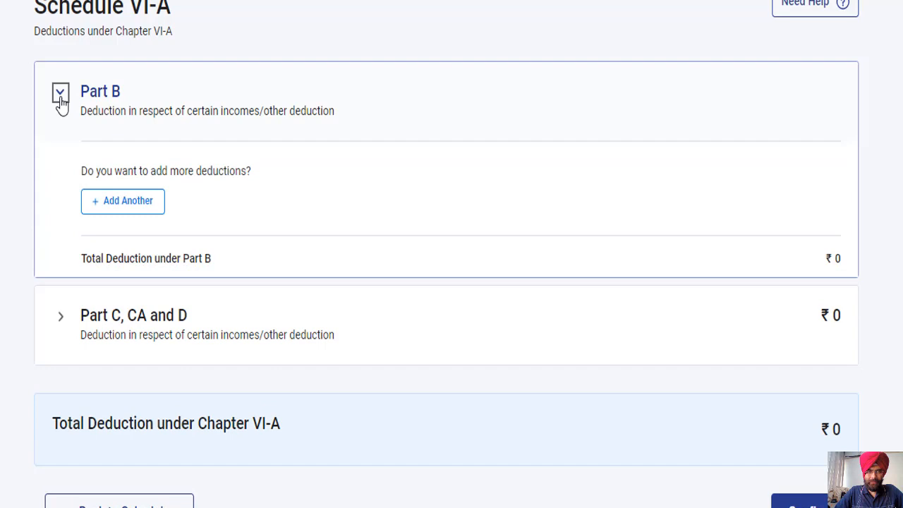
left_click(124, 207)
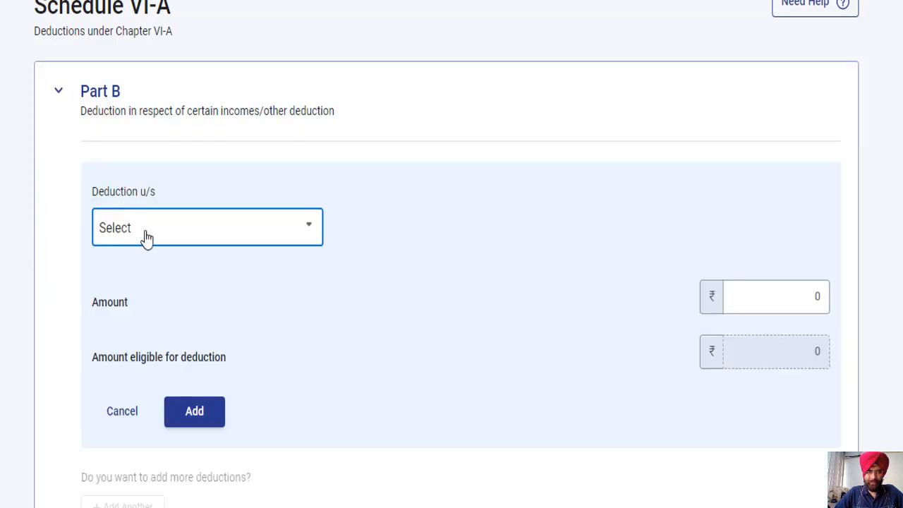
left_click(143, 236)
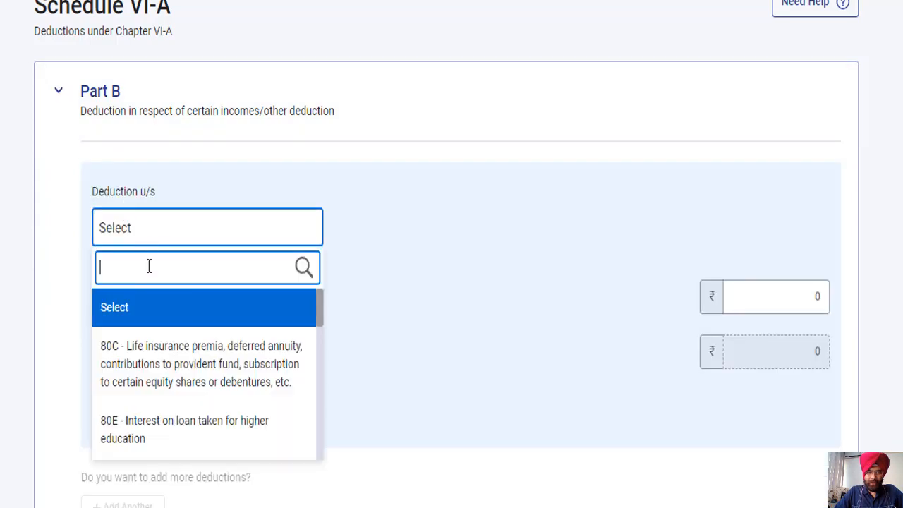
left_click(159, 365)
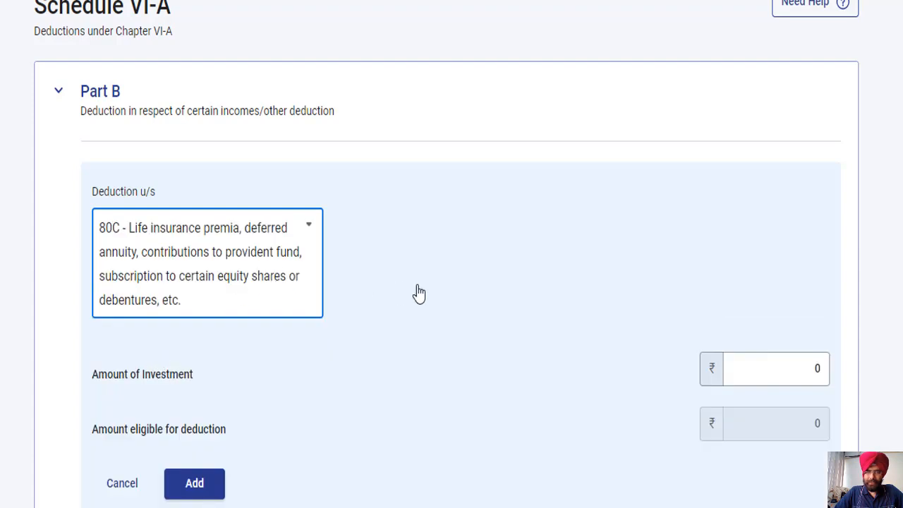
Step: Enter 180000 as the 80C amount of investment and add the deduction to Part B
scroll(808, 223, "down", 2)
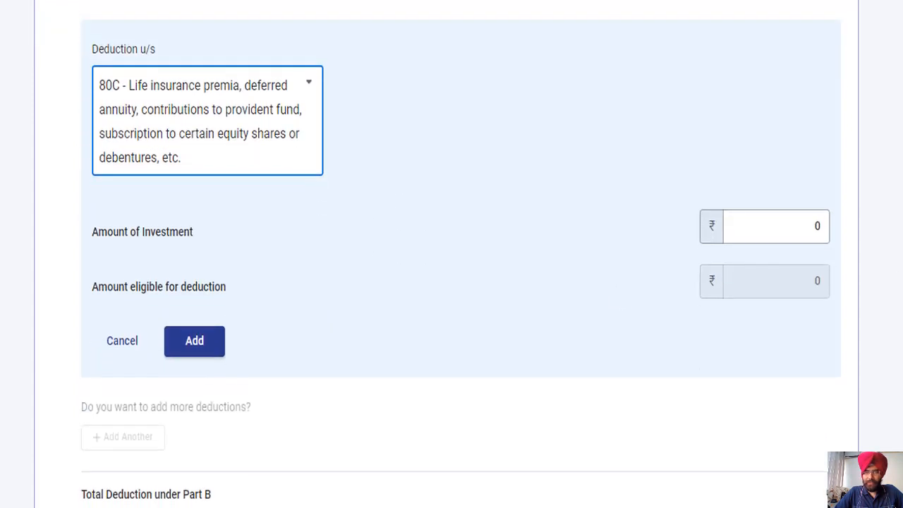
left_click(808, 223)
key("BackSpace")
type("180000")
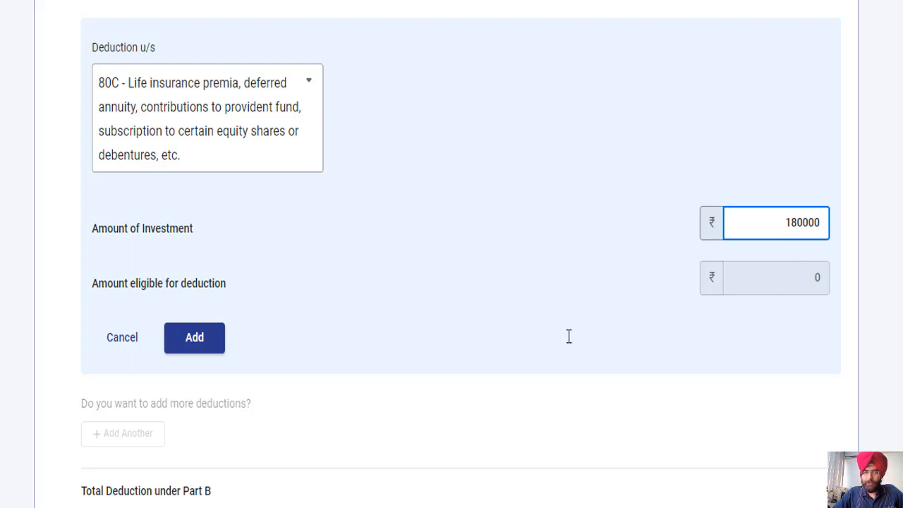
left_click(192, 342)
scroll(192, 342, "down", 2)
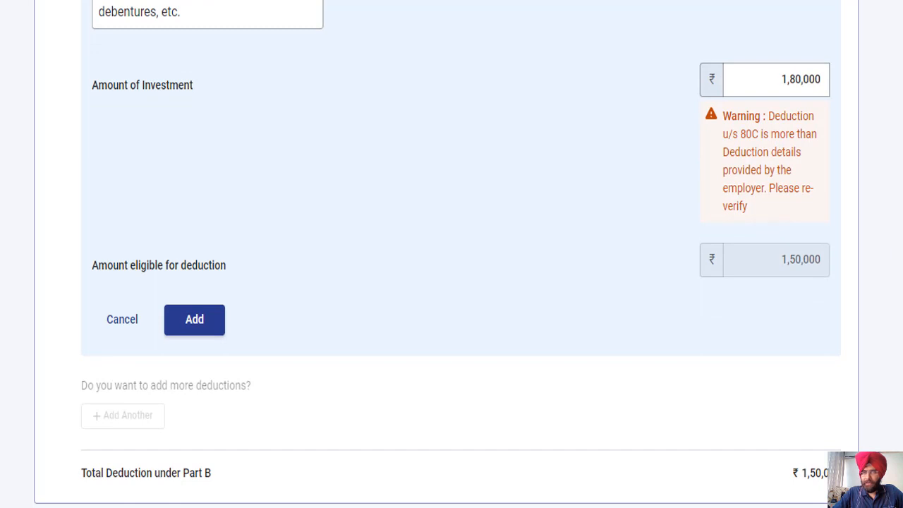
scroll(814, 457, "down", 4)
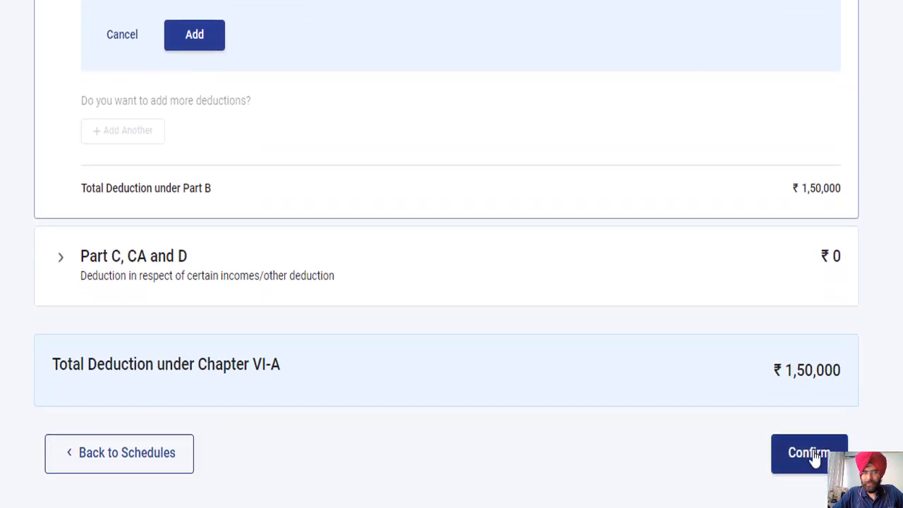
left_click(815, 457)
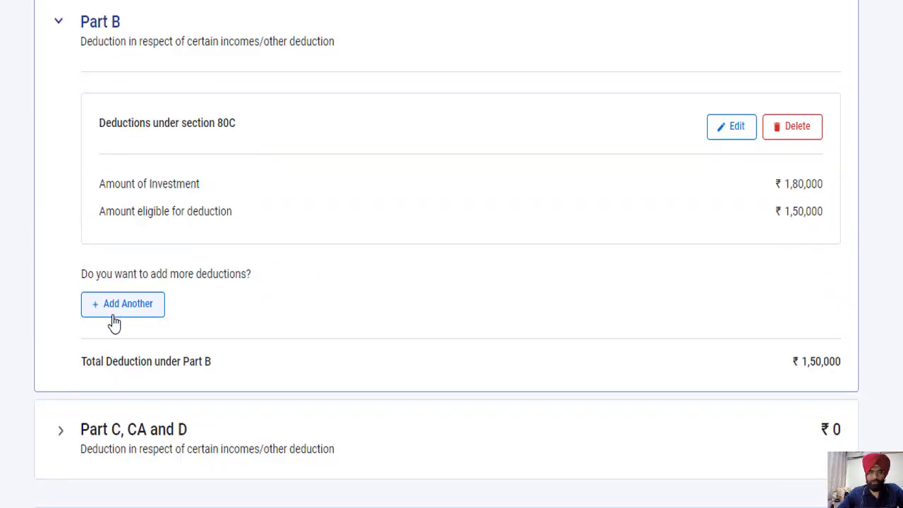
left_click(117, 318)
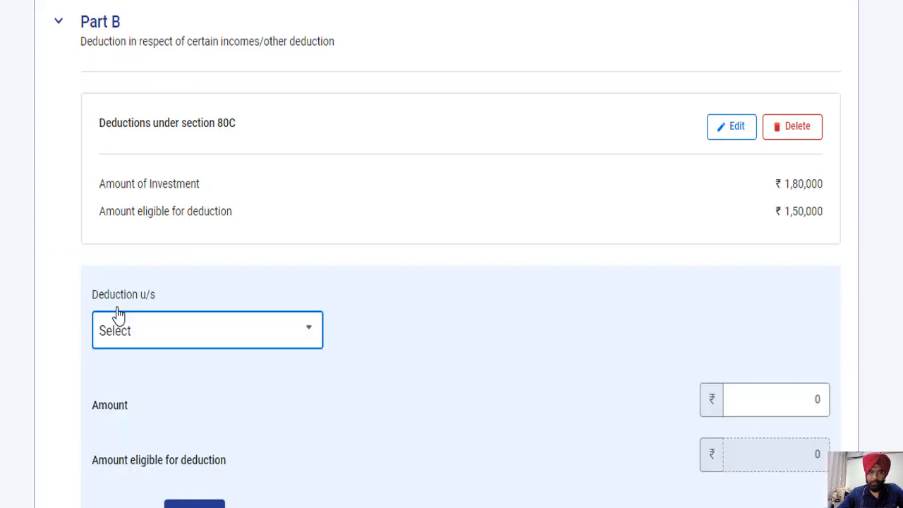
left_click(155, 340)
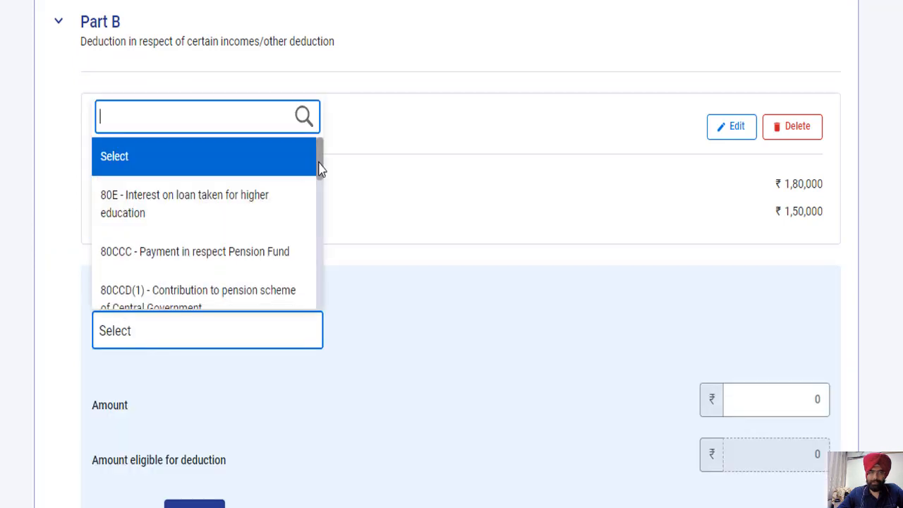
mouse_move(314, 172)
left_mouse_down()
mouse_move(321, 302)
mouse_move(308, 155)
left_mouse_up()
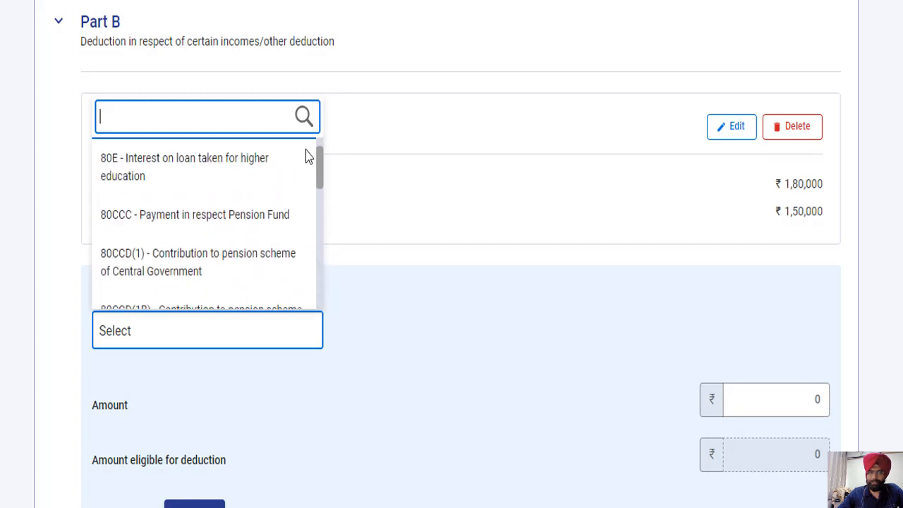
left_click(796, 297)
scroll(451, 282, "down", 3)
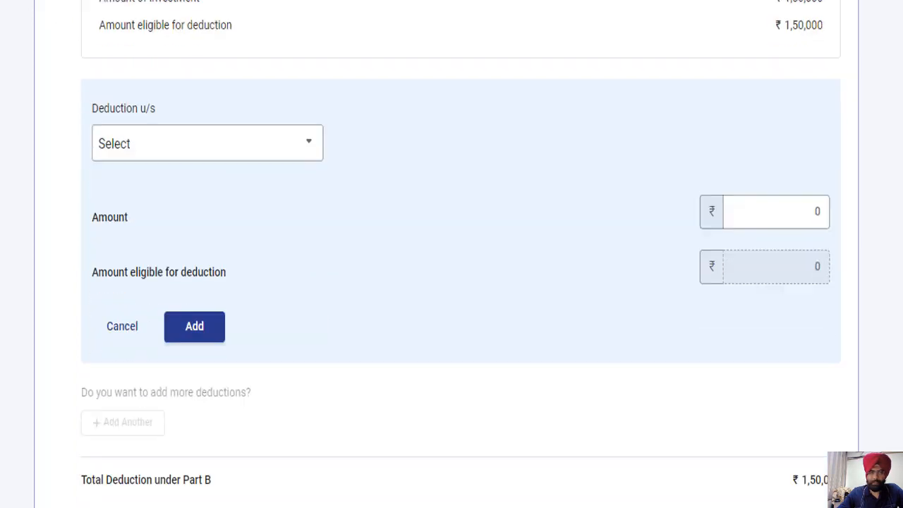
left_click(113, 269)
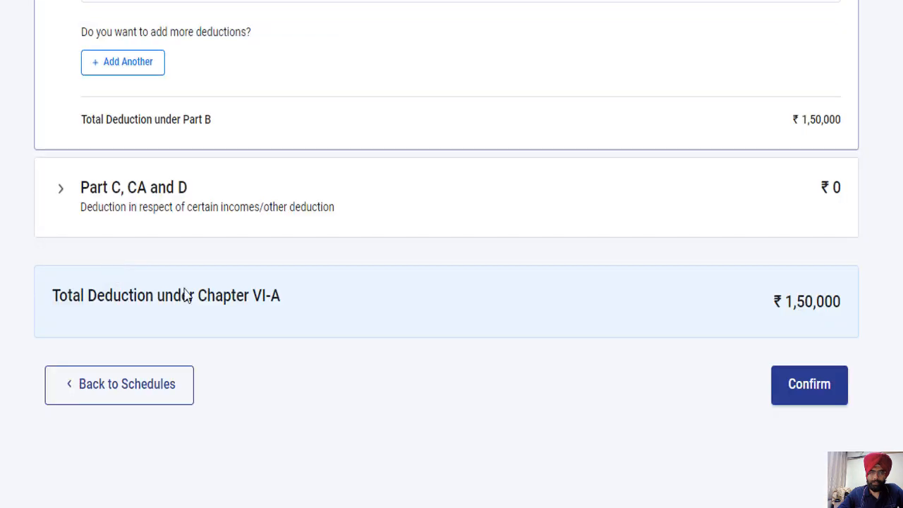
Step: Return to the schedule list and add the Schedule Deduction under Section 80D to the selected schedules
left_click(153, 392)
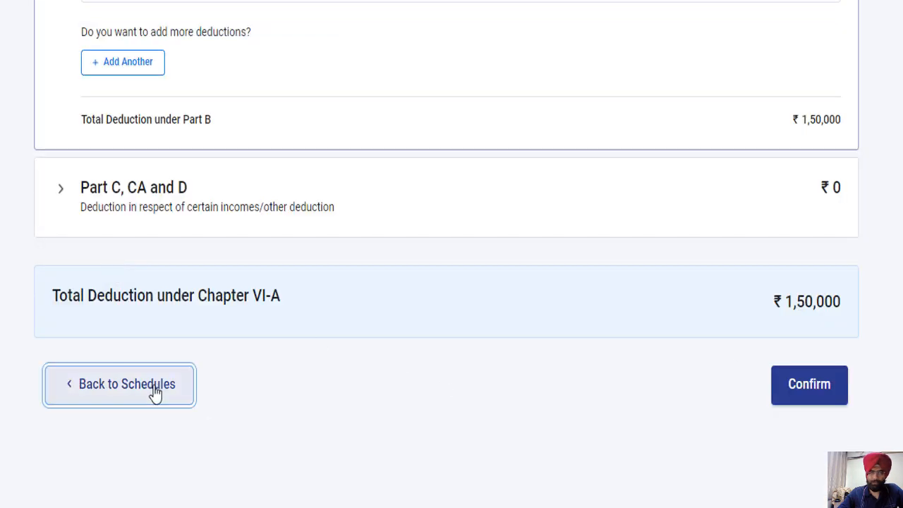
scroll(104, 329, "down", 10)
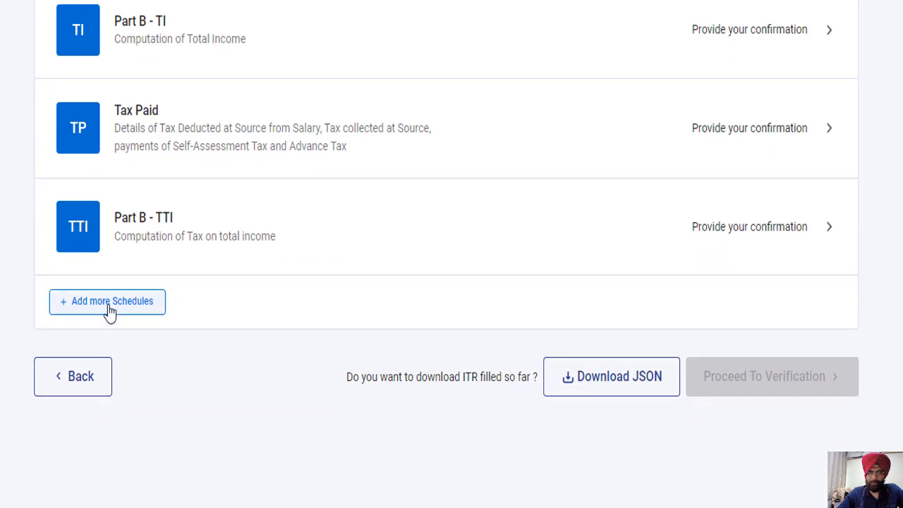
left_click(109, 310)
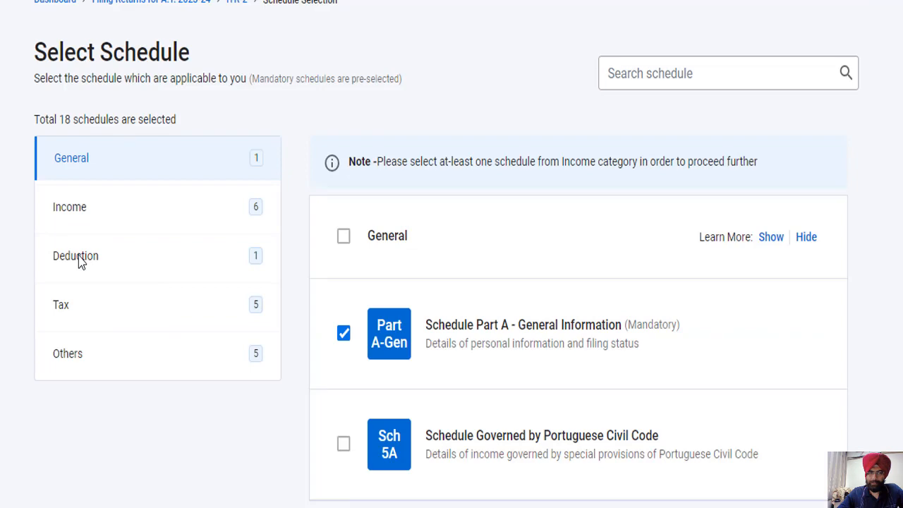
left_click(79, 260)
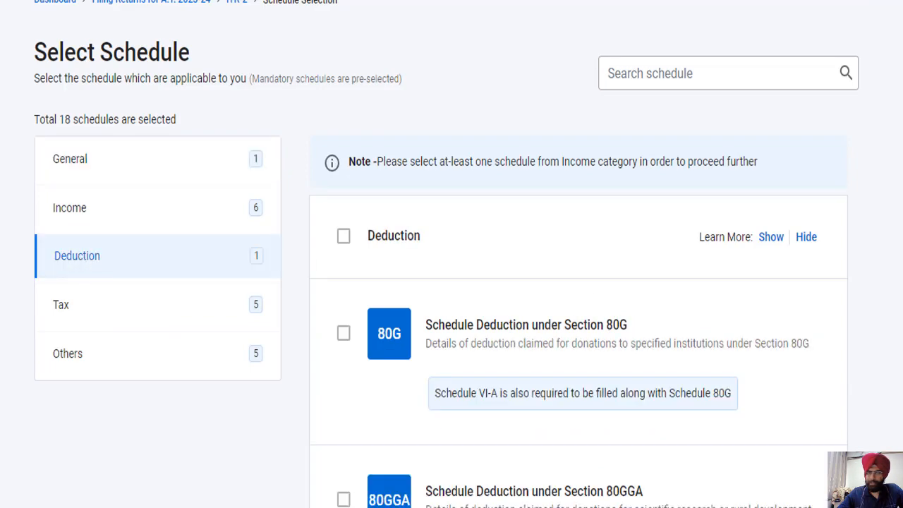
scroll(524, 111, "down", 4)
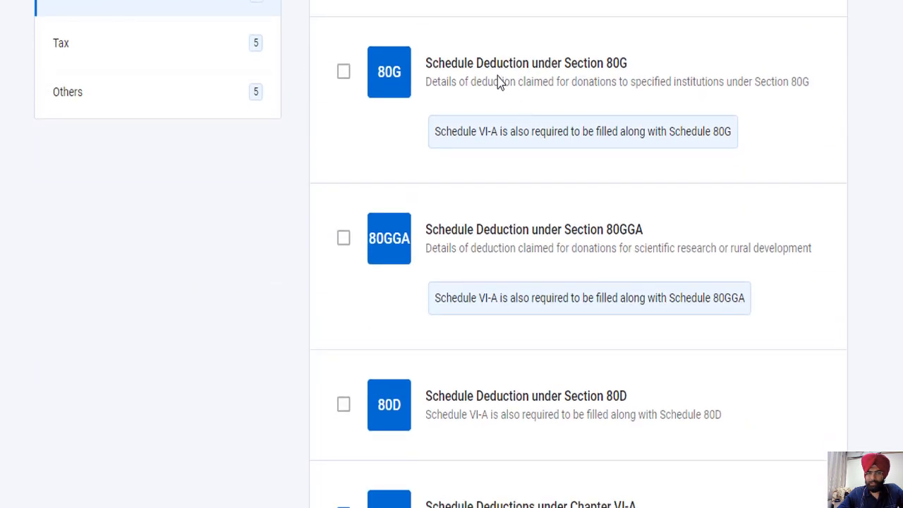
scroll(478, 226, "down", 3)
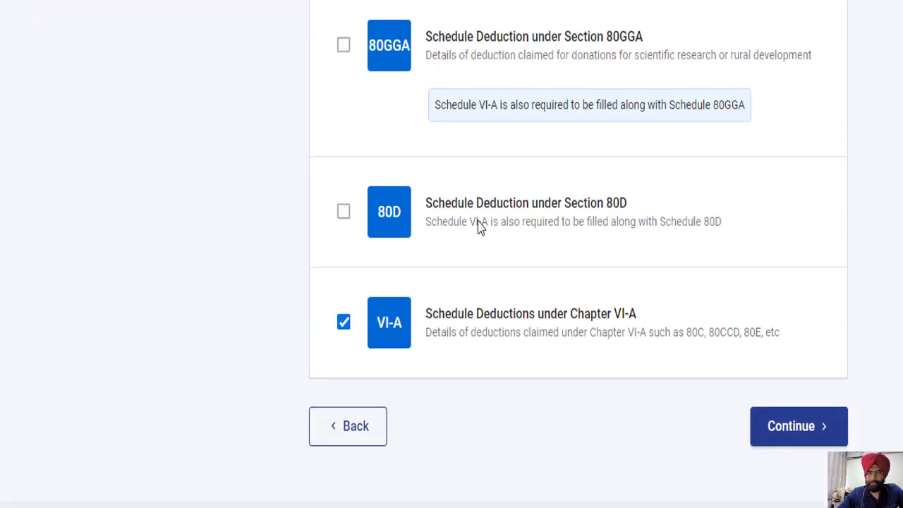
left_click(343, 213)
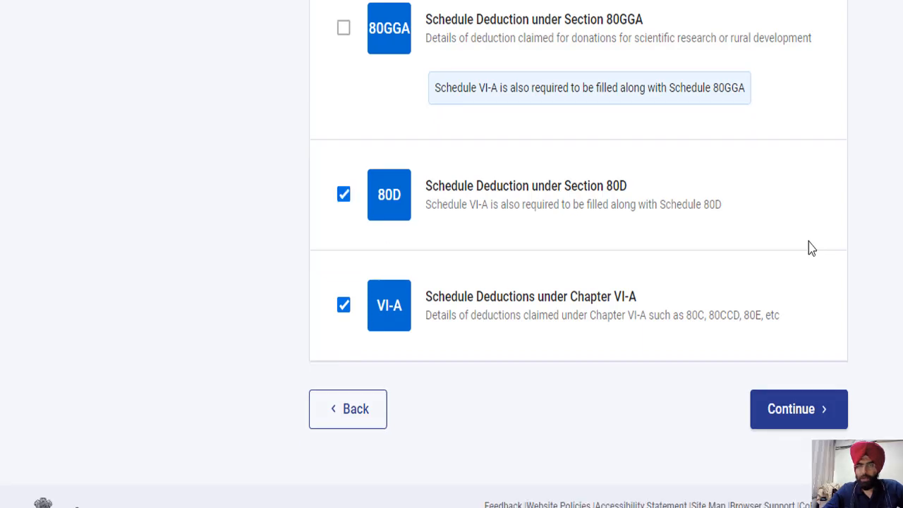
left_click(793, 412)
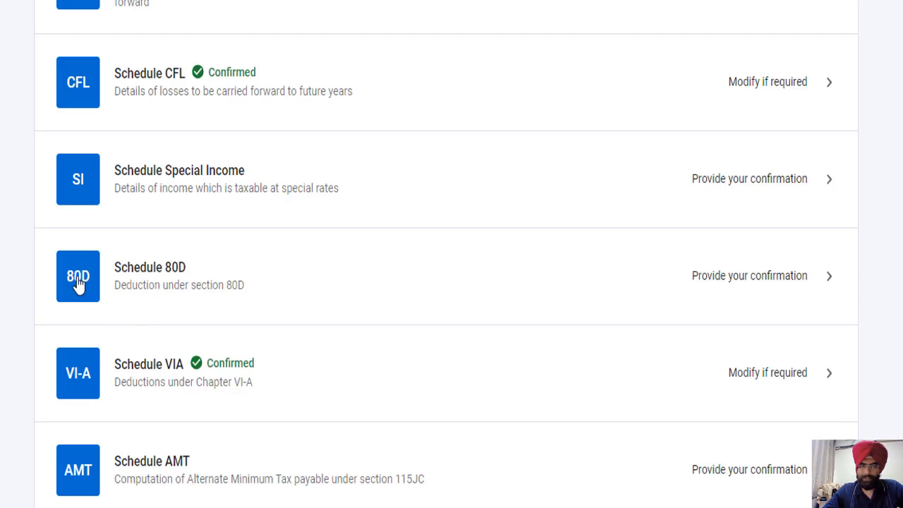
Step: Open Schedule 80D, start adding deduction details, and answer No to self or family member being a senior citizen
left_click(152, 280)
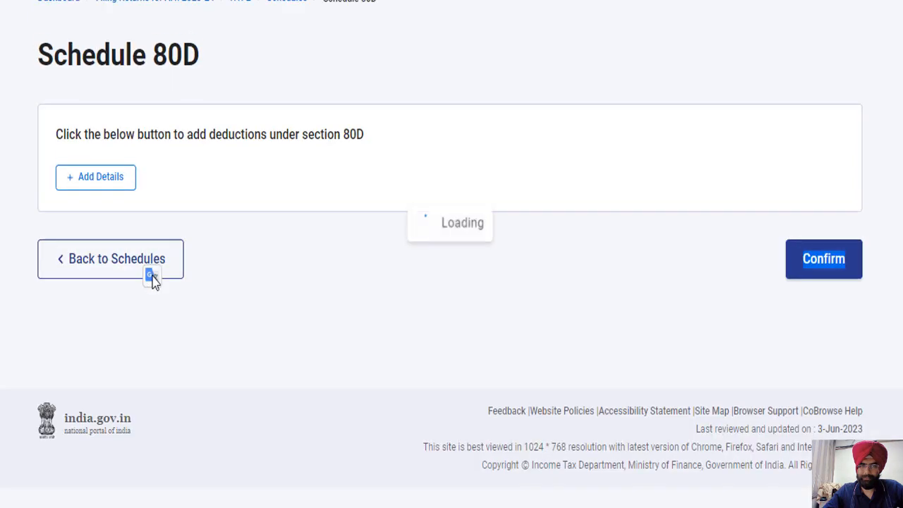
left_click(99, 185)
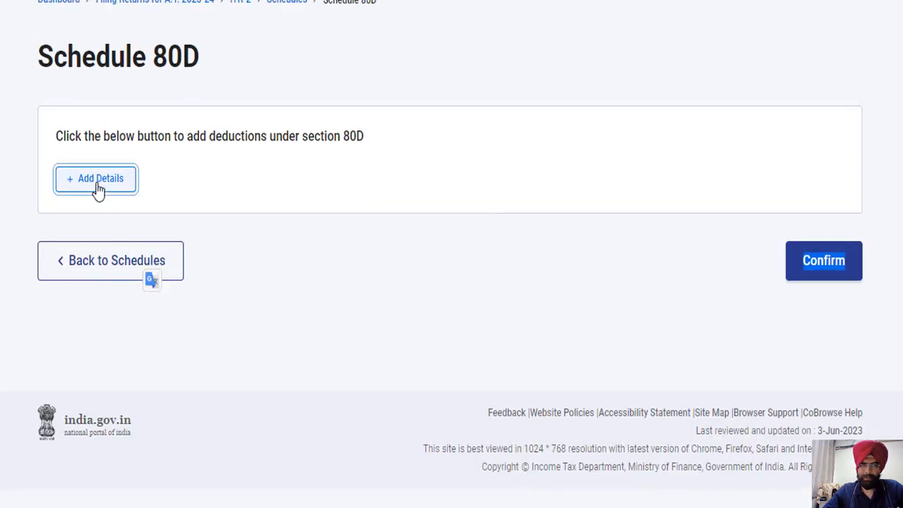
left_click(118, 251)
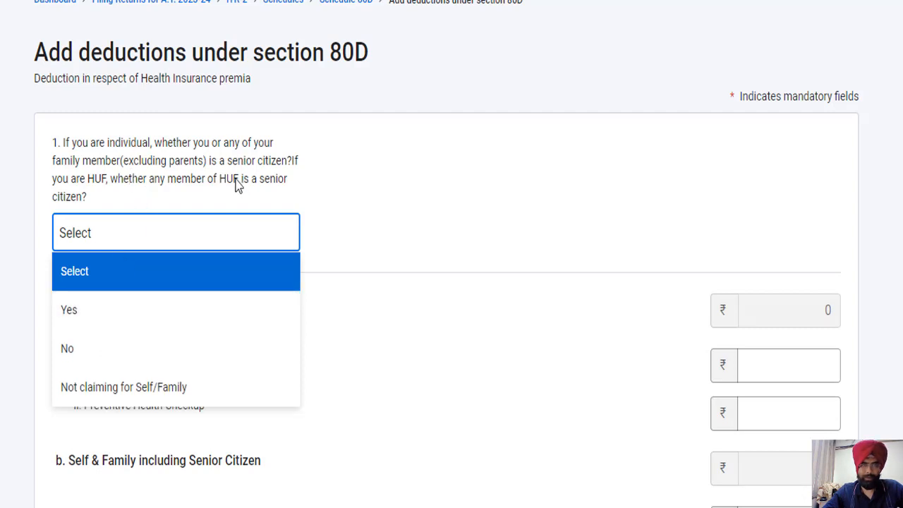
left_click(82, 359)
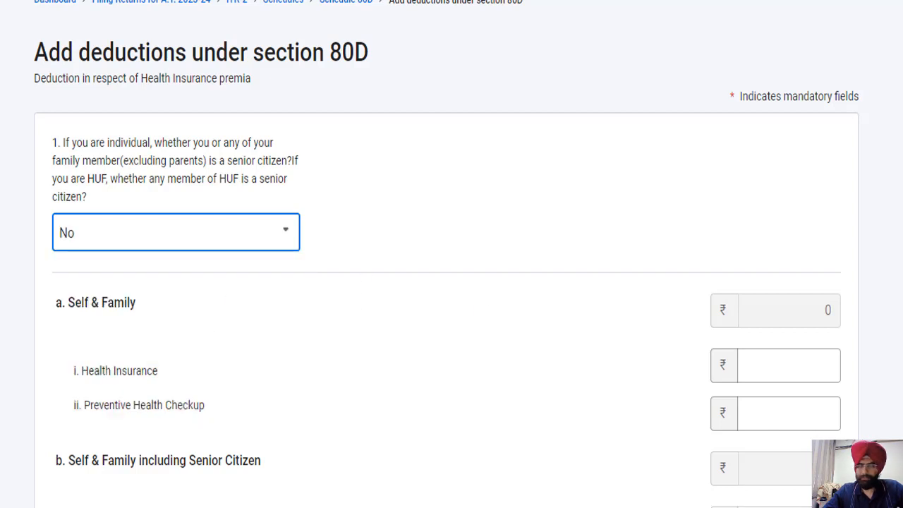
Step: Enter 15000 as the health insurance premium for self and family under section 80D
scroll(452, 254, "down", 3)
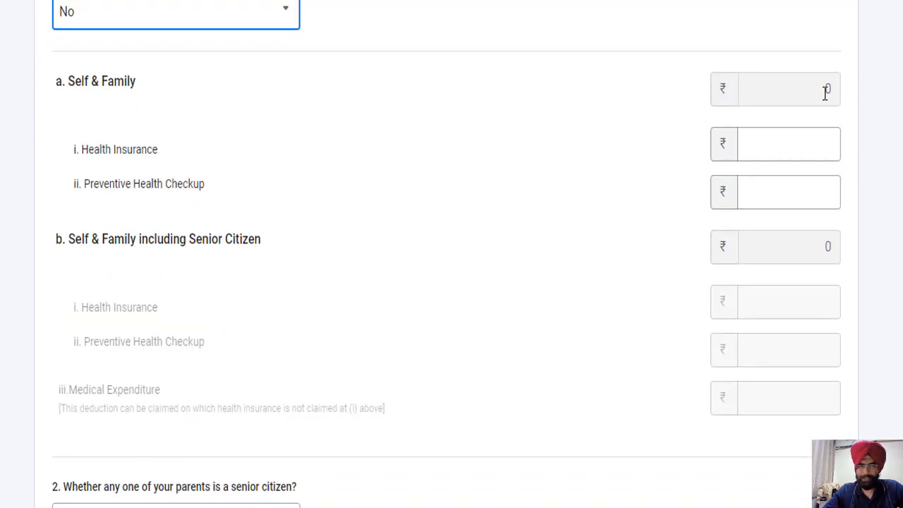
left_click(798, 141)
type("150")
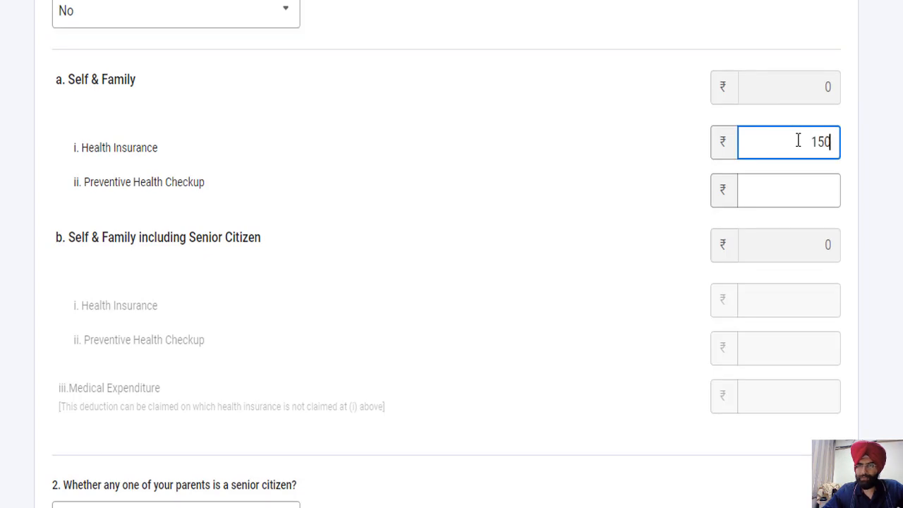
type("000")
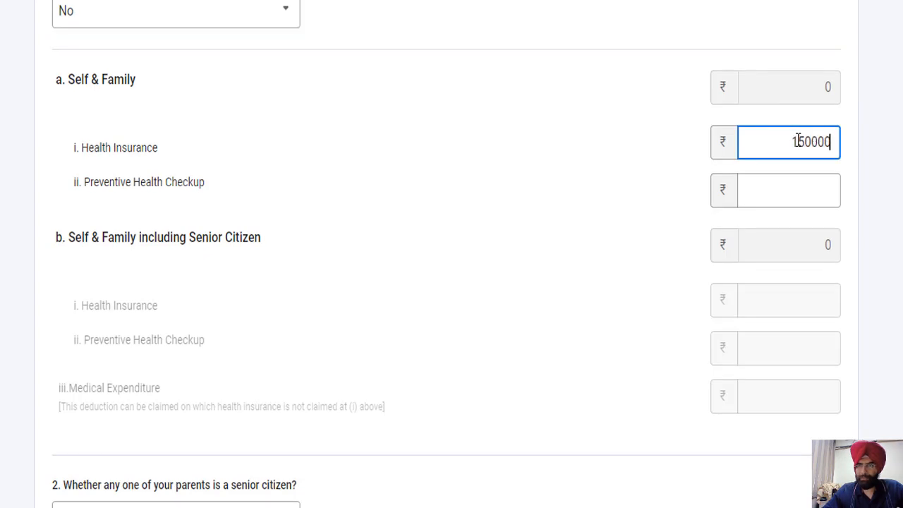
left_click(900, 217)
Step: Leave the parents' senior-citizen question and amounts unfilled, and save the section 80D deduction
scroll(276, 227, "down", 5)
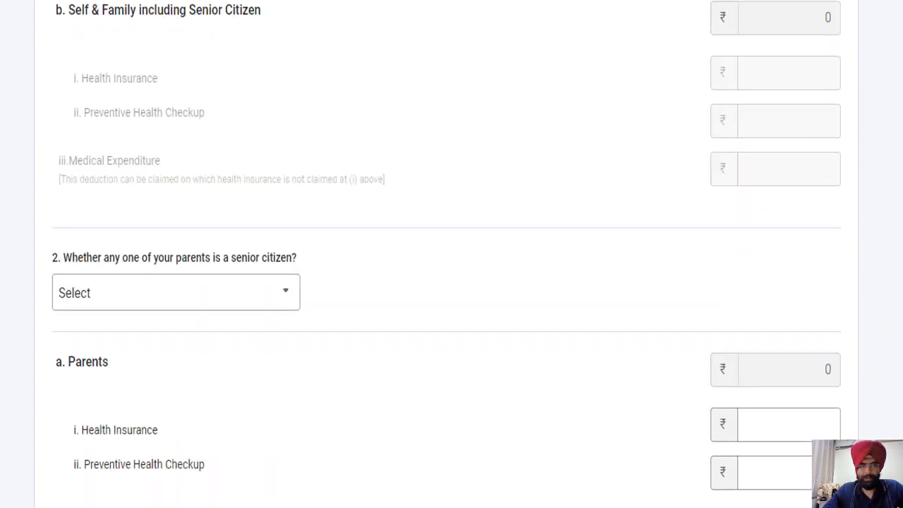
left_click(153, 182)
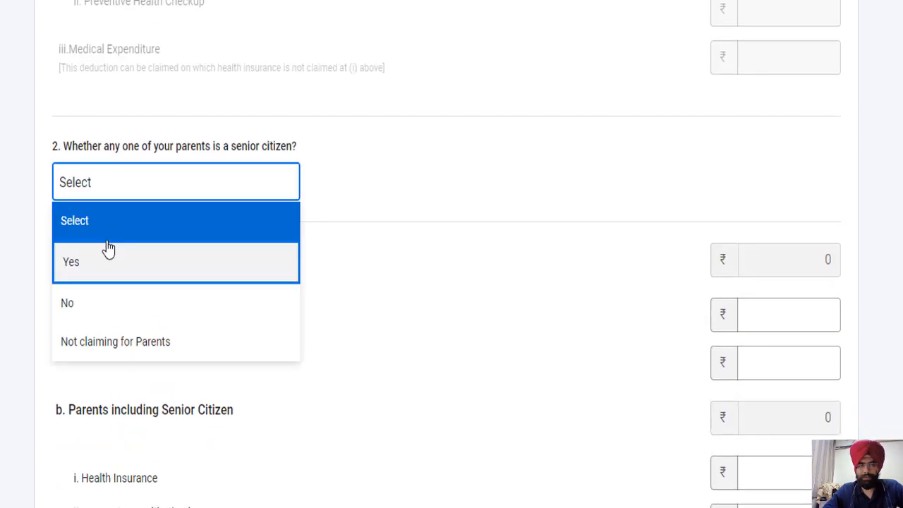
left_click(233, 208)
scroll(234, 208, "down", 3)
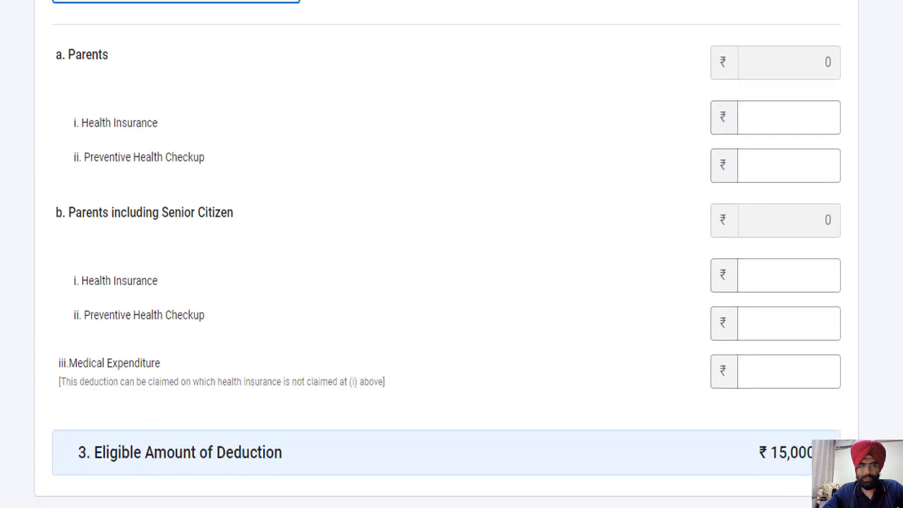
scroll(430, 268, "down", 3)
left_click(826, 341)
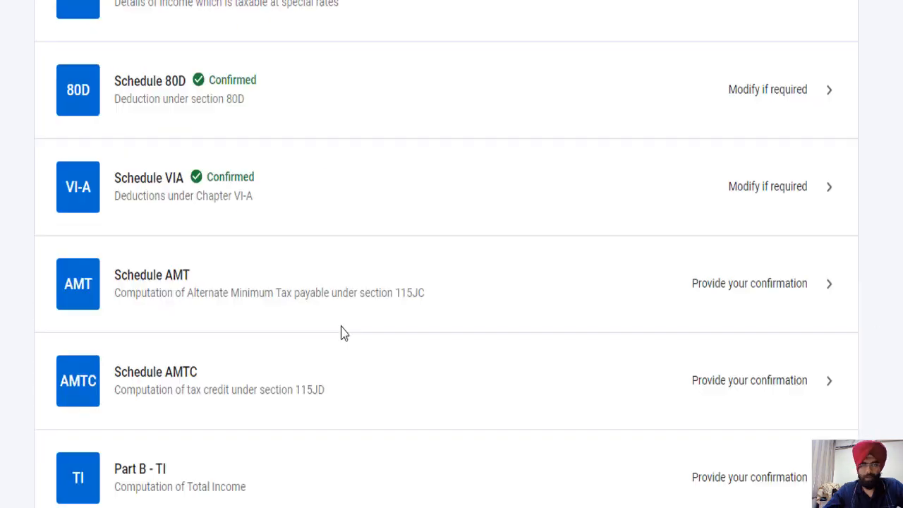
Step: Open Schedule VIA and enter 11500 as savings bank interest under 80TTA in Part C, CA and D
left_click(169, 189)
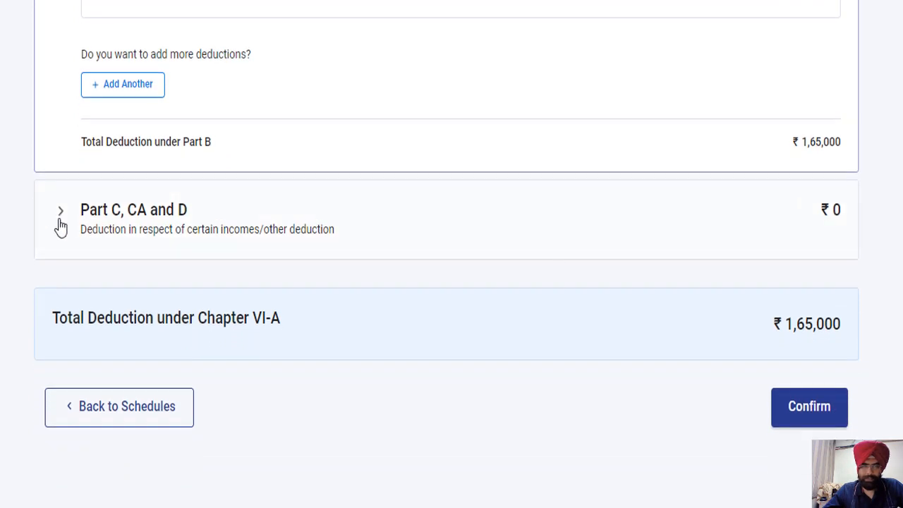
left_click(61, 226)
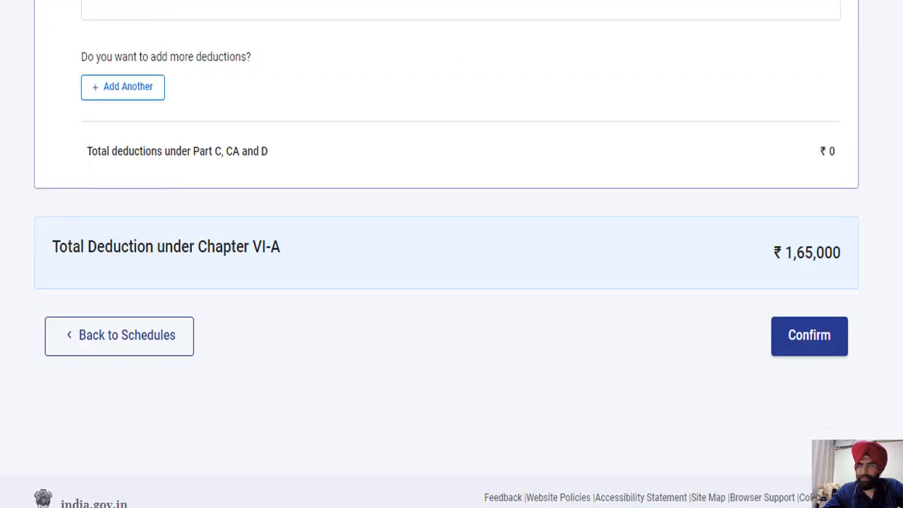
scroll(292, 319, "up", 2)
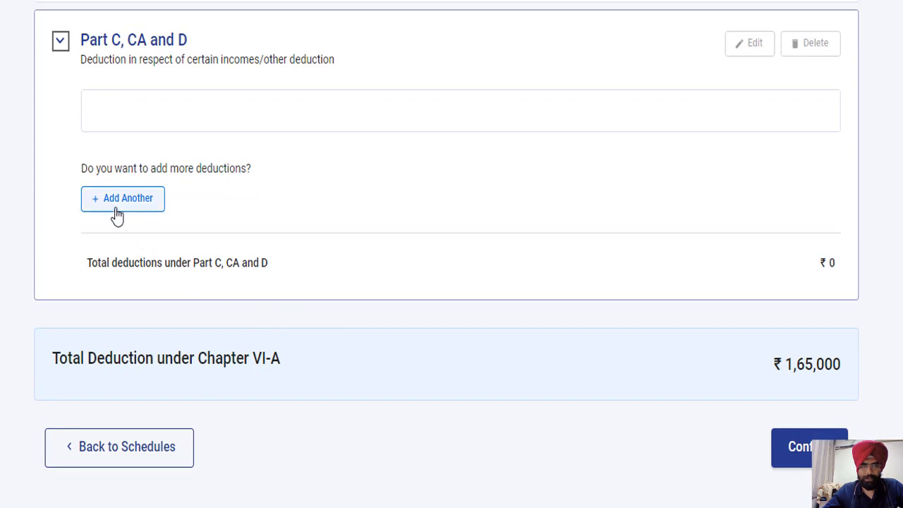
left_click(115, 214)
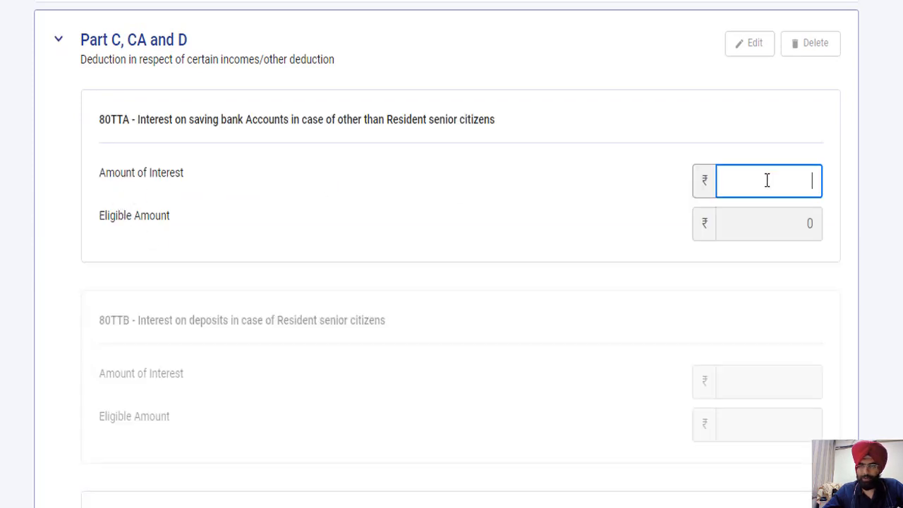
type("11500")
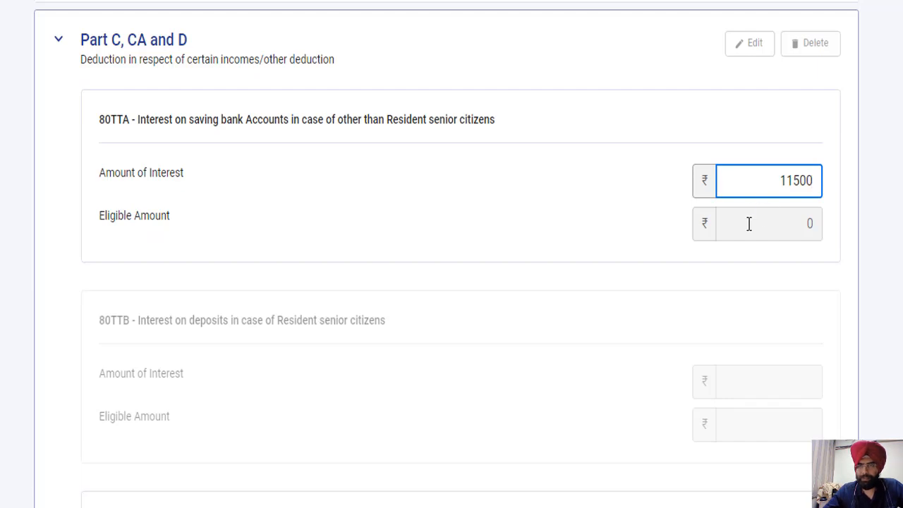
left_click(719, 225)
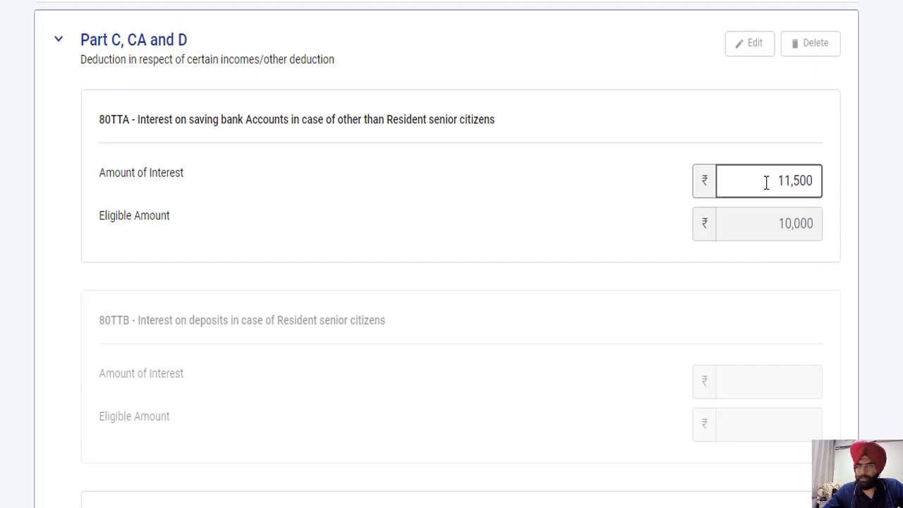
left_click_drag(766, 182, 823, 179)
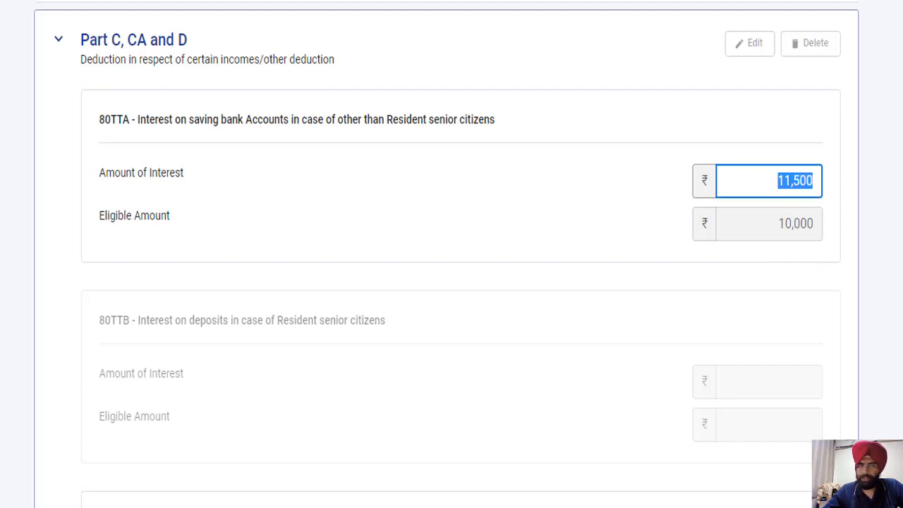
Step: Confirm Schedule VIA, leaving the remaining Part C, CA and D deductions such as 80U and 80RRB blank
scroll(451, 254, "down", 6)
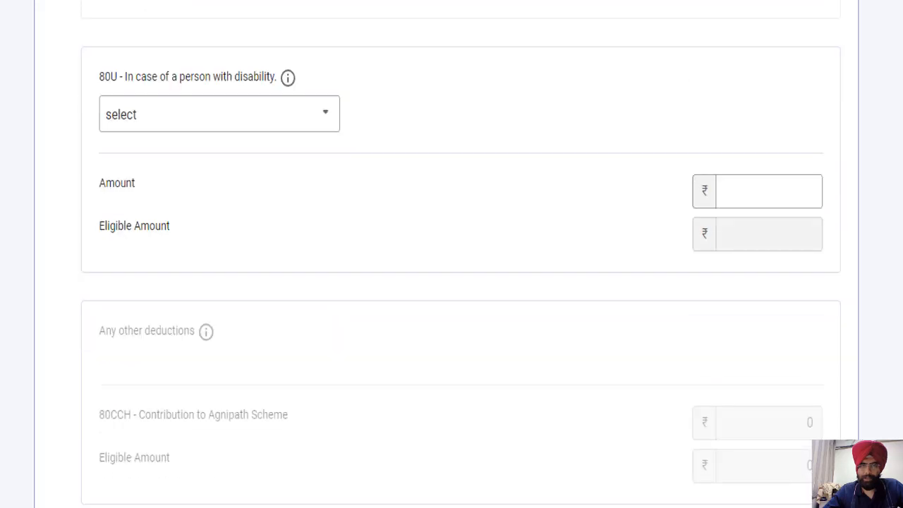
scroll(452, 254, "down", 8)
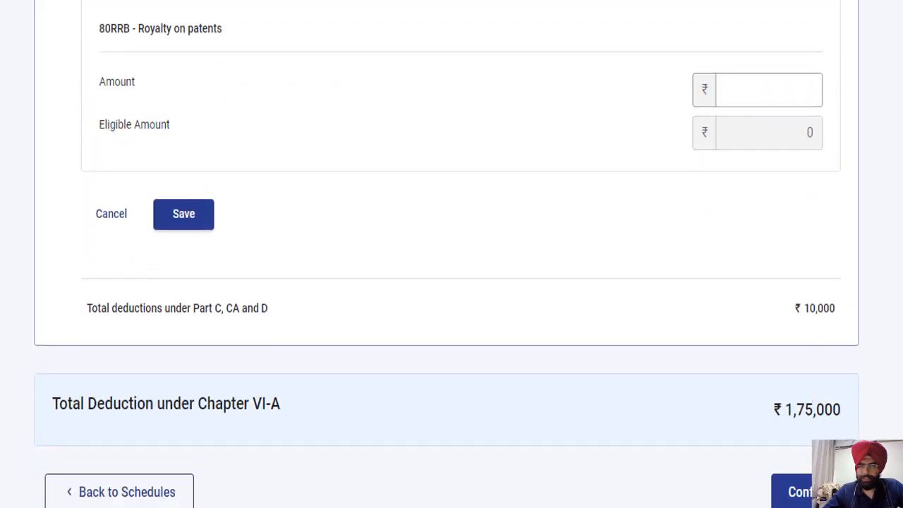
scroll(451, 254, "down", 3)
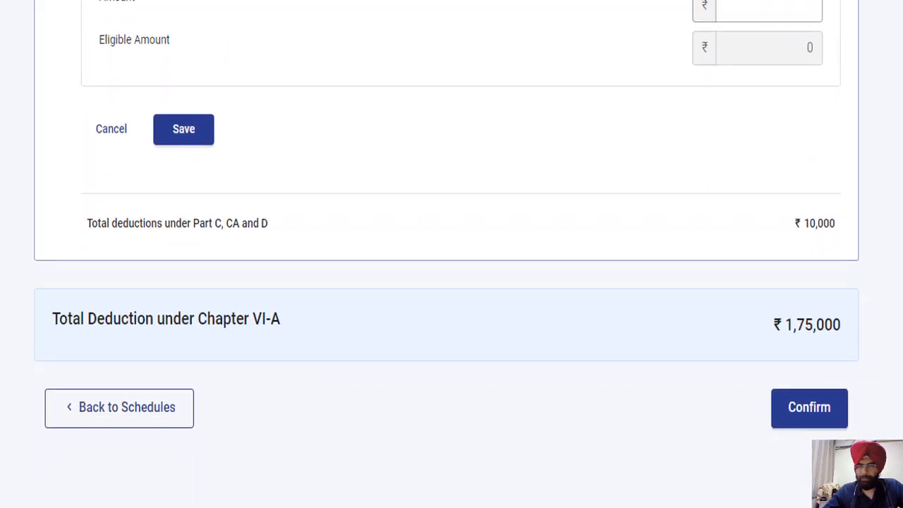
left_click(812, 414)
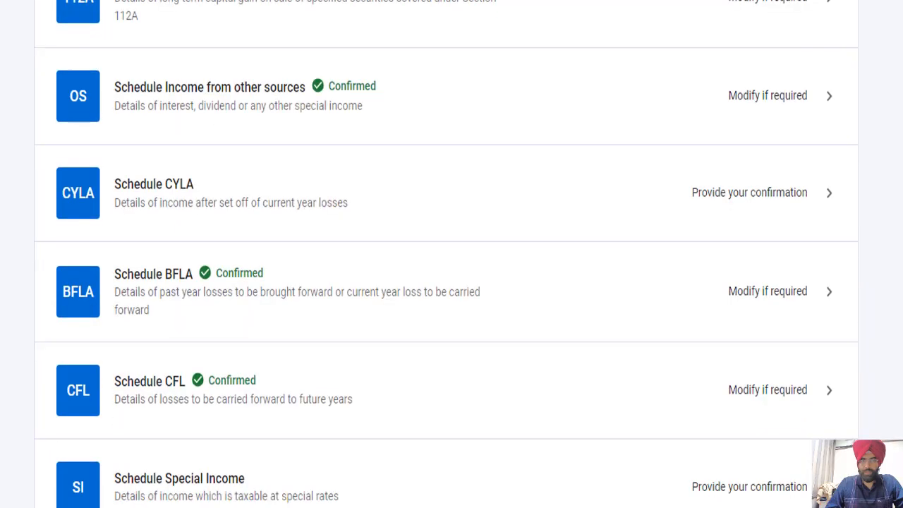
Step: Open Part B - TI and review the capital gains breakdown, set-off losses, Chapter VI-A deductions and total income computation
scroll(451, 253, "down", 9)
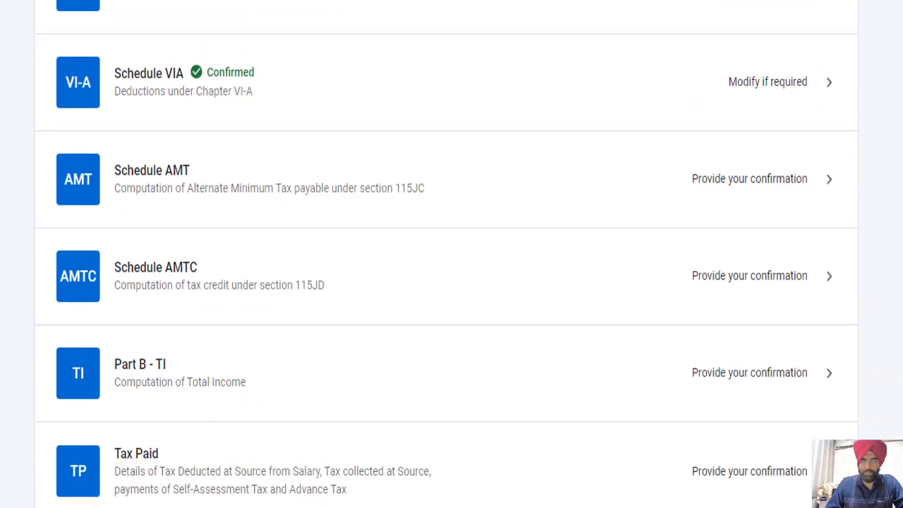
scroll(451, 254, "down", 3)
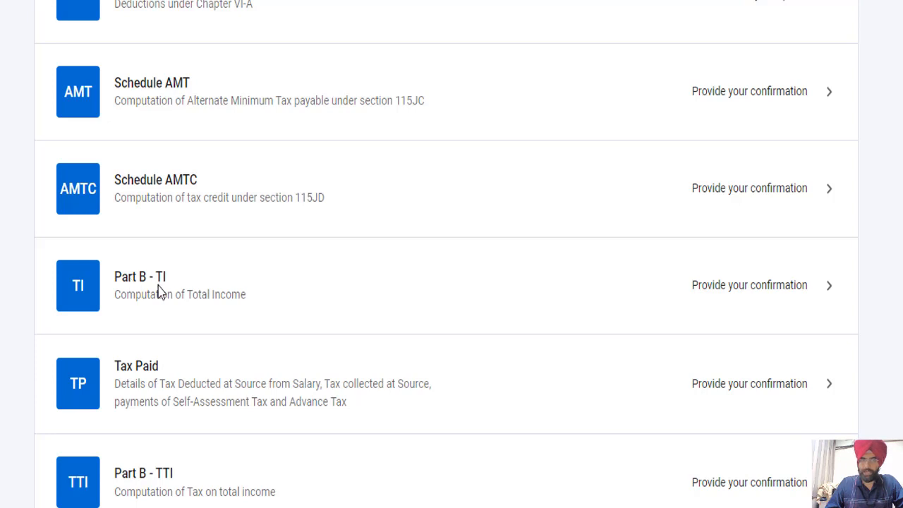
left_click(158, 285)
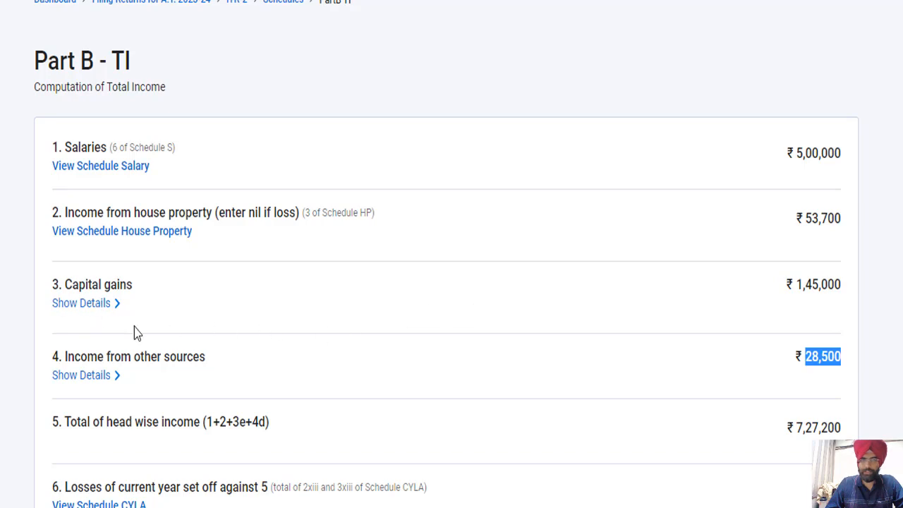
left_click(95, 304)
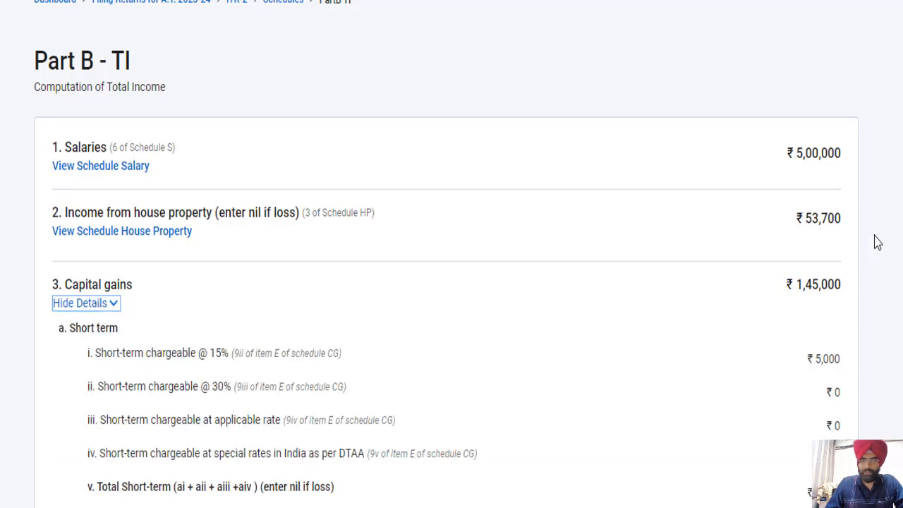
scroll(452, 254, "down", 7)
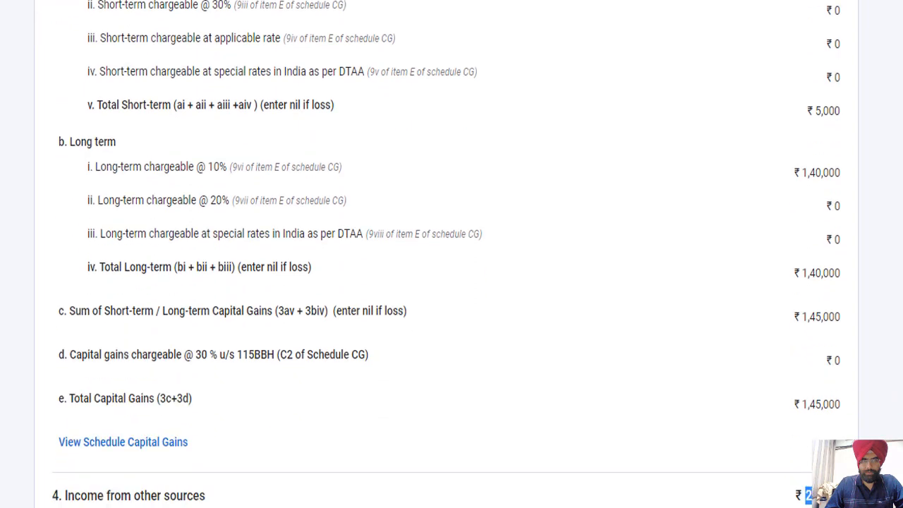
scroll(288, 248, "down", 3)
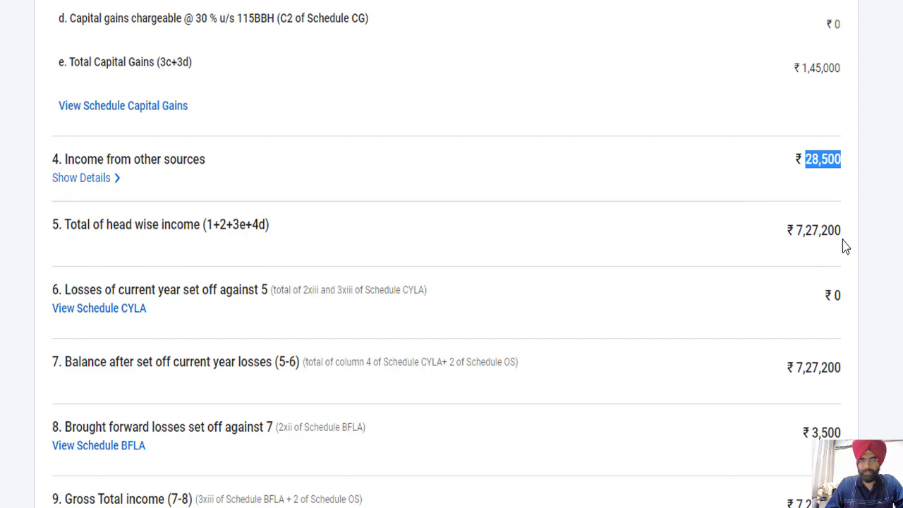
scroll(271, 253, "down", 3)
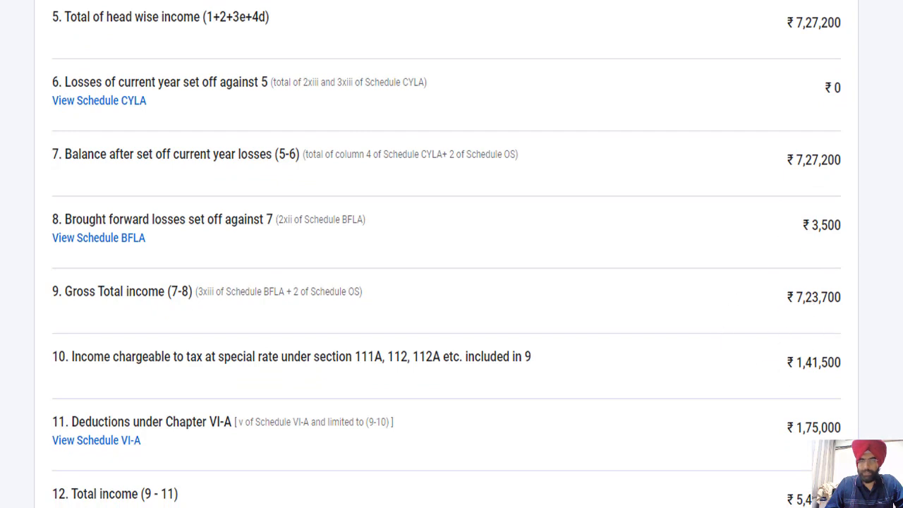
scroll(447, 254, "down", 2)
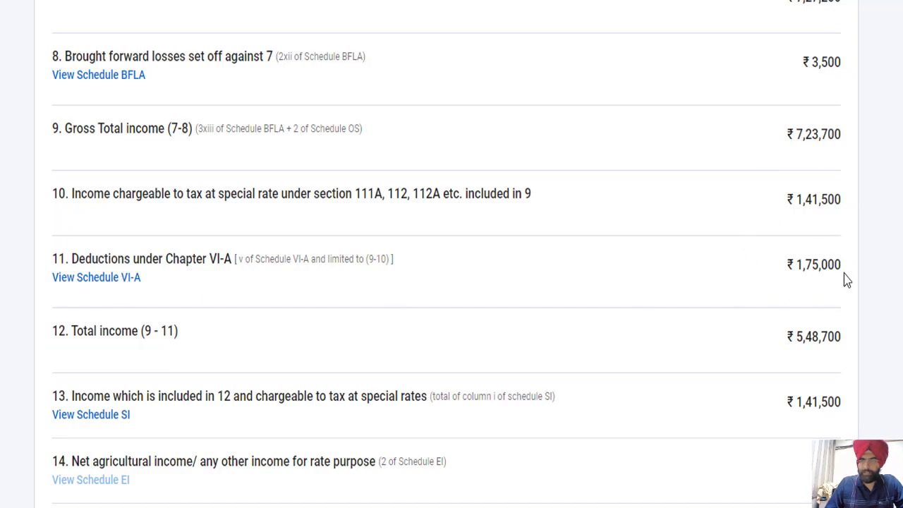
scroll(446, 254, "down", 2)
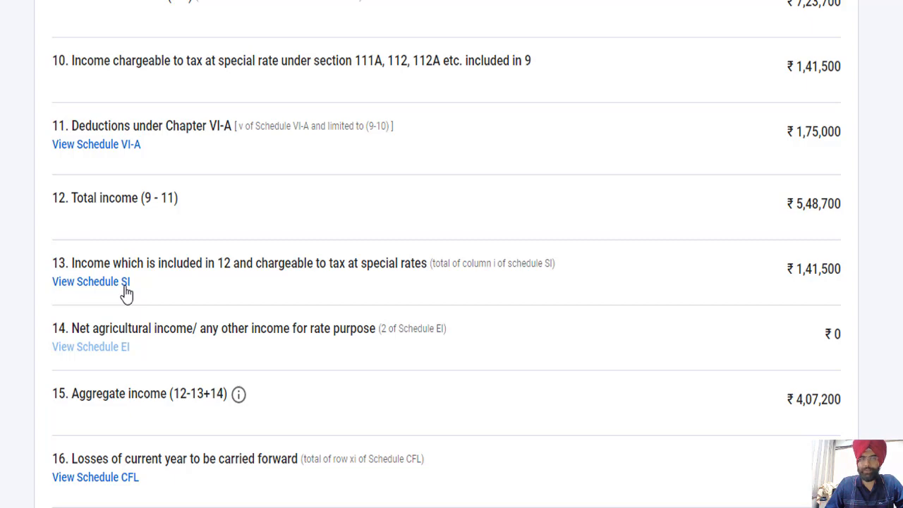
Step: Check the special-rate income in Schedule SI from Part B - TI, and confirm the total income computation
left_click(93, 285)
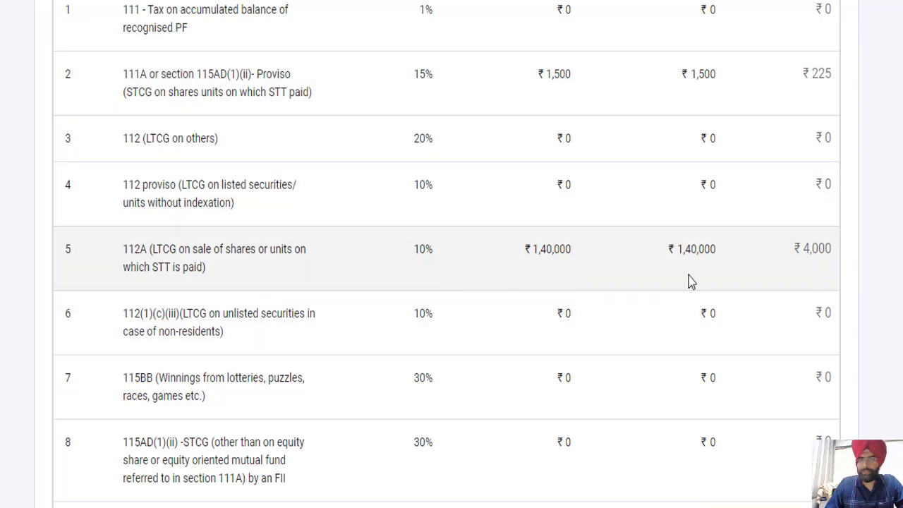
scroll(446, 251, "down", 20)
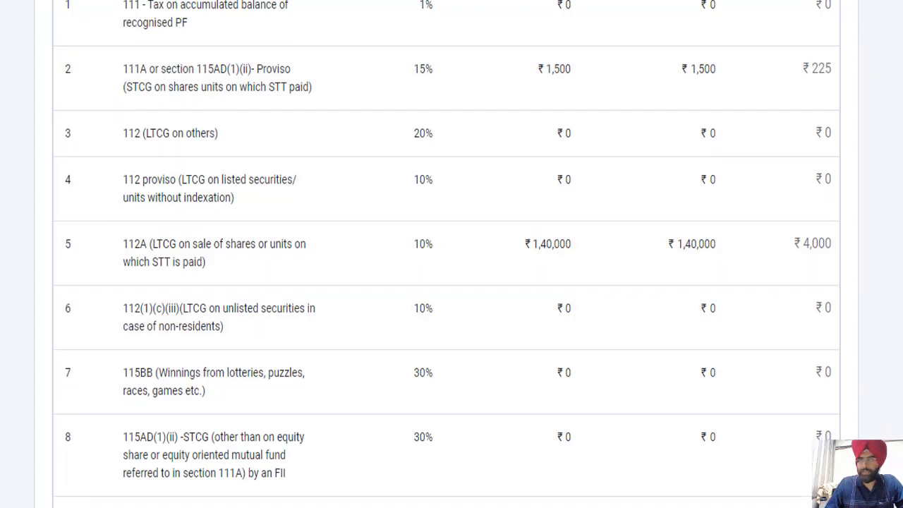
scroll(451, 254, "down", 15)
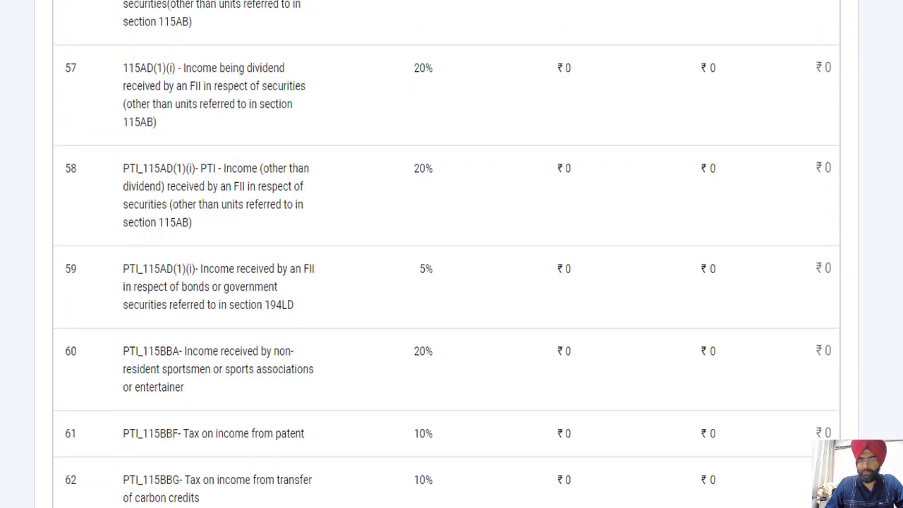
left_click(816, 370)
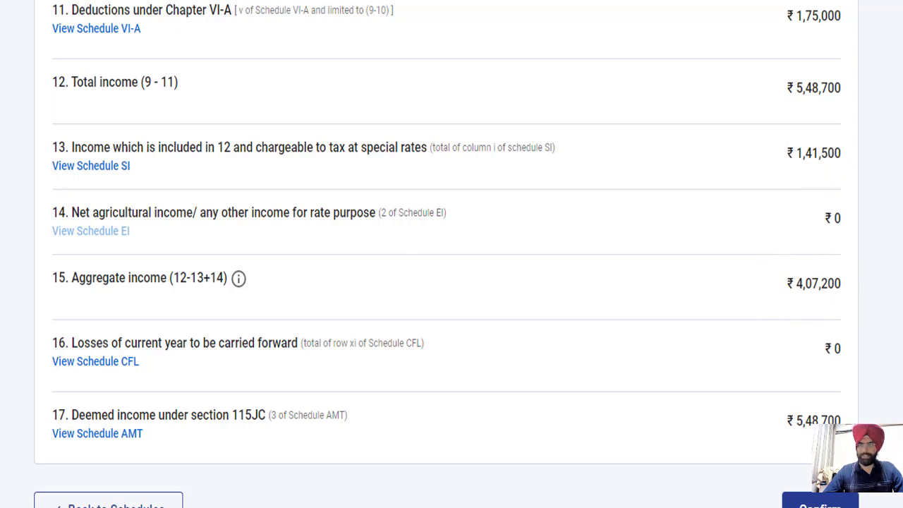
scroll(447, 252, "down", 1)
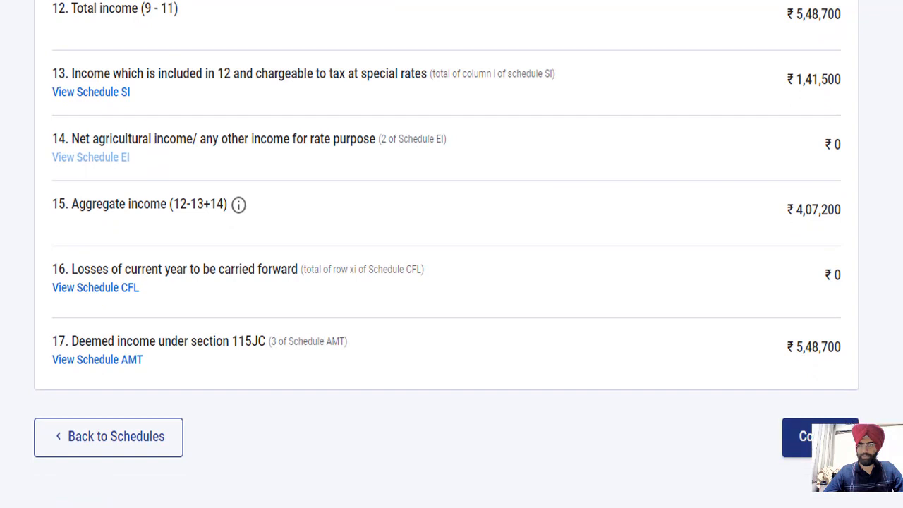
left_click(803, 437)
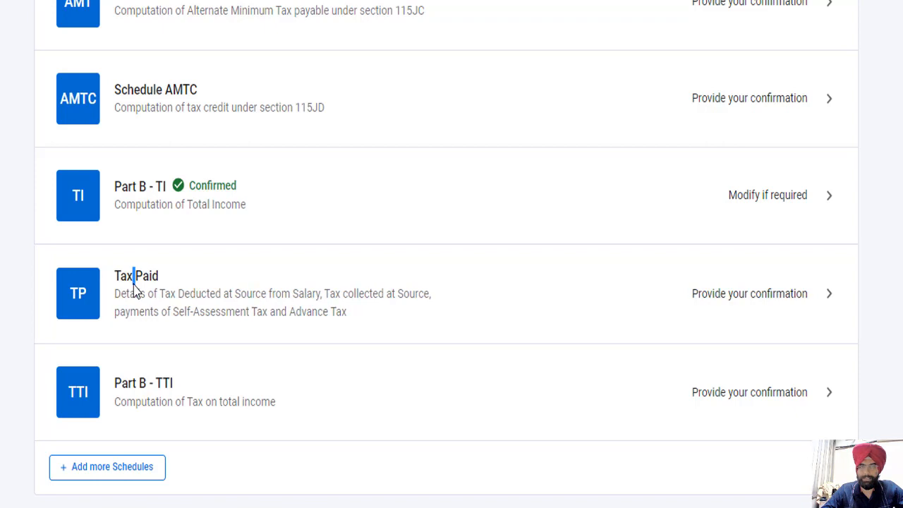
Step: Open the Tax Paid schedule, review its TDS, TCS and advance tax sections, and confirm it
left_click(133, 276)
scroll(257, 213, "down", 1)
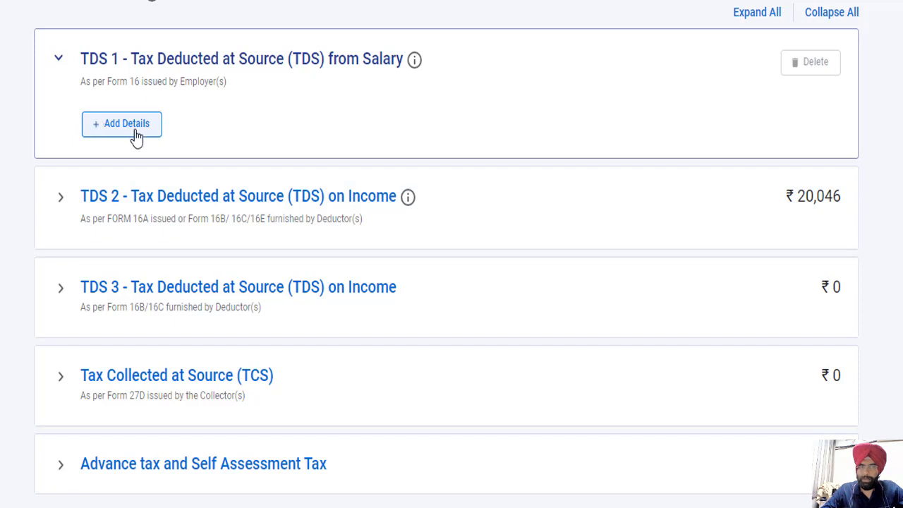
scroll(447, 254, "down", 3)
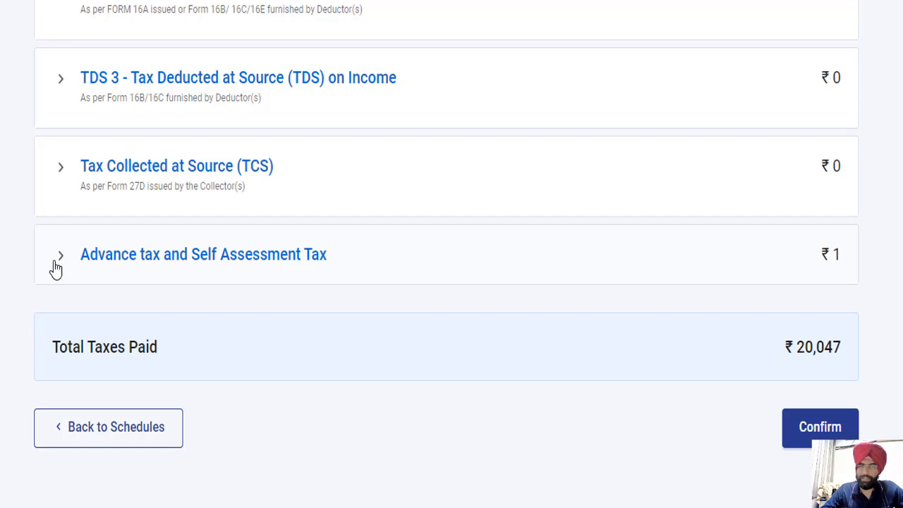
left_click(820, 425)
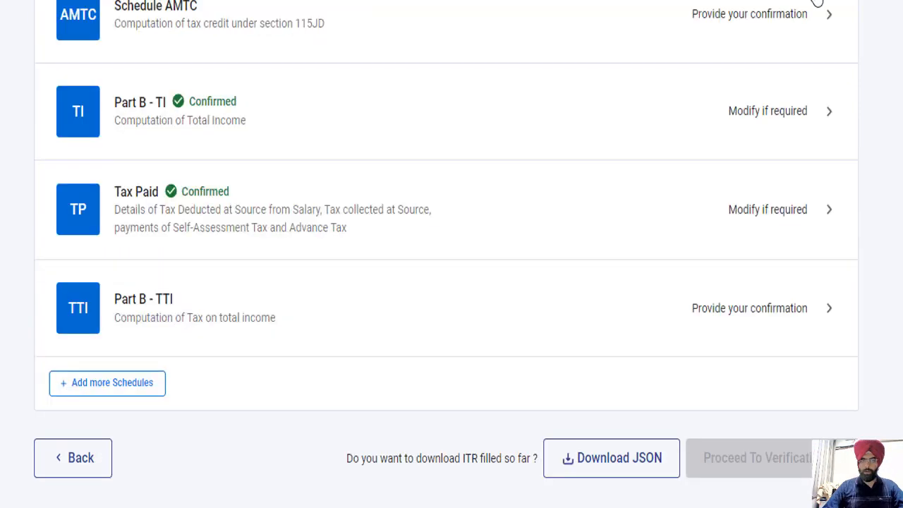
Step: Open Part B - TTI and review the tax payable, cess, net liability, interest, taxes paid and refund figures
left_click(151, 312)
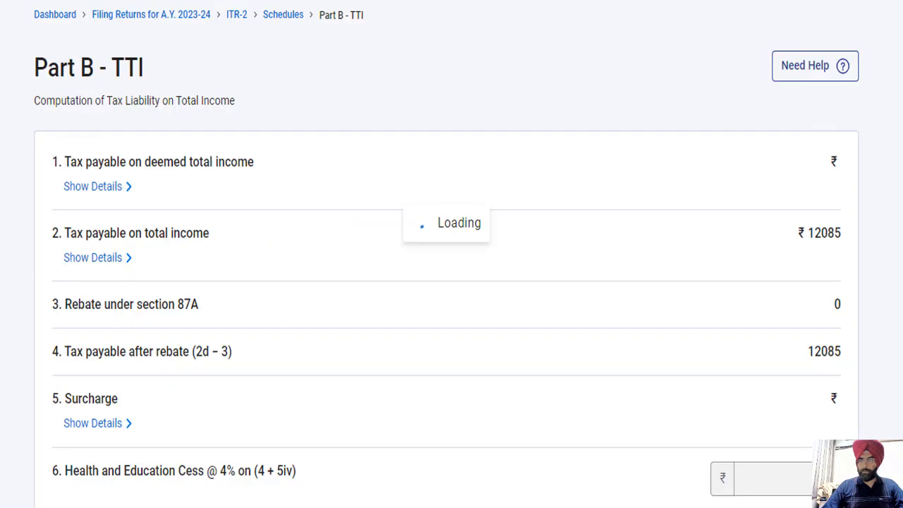
scroll(446, 254, "down", 2)
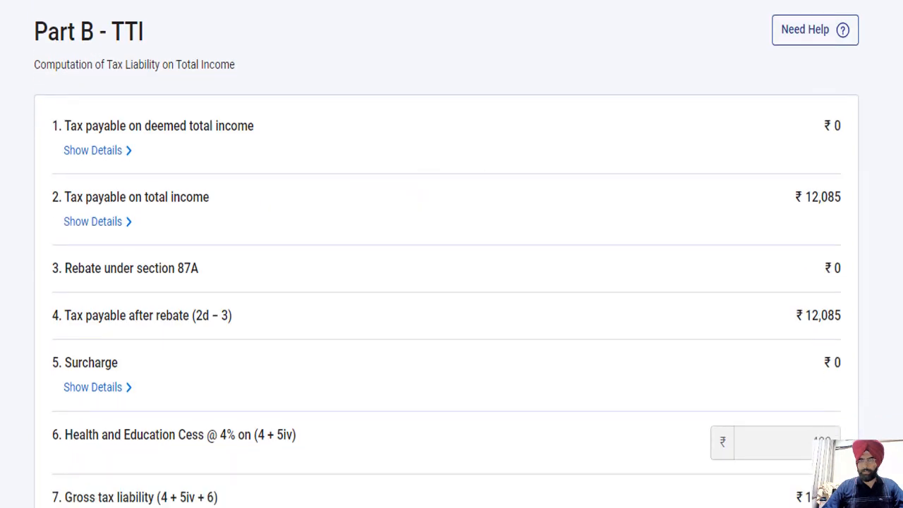
scroll(447, 254, "down", 3)
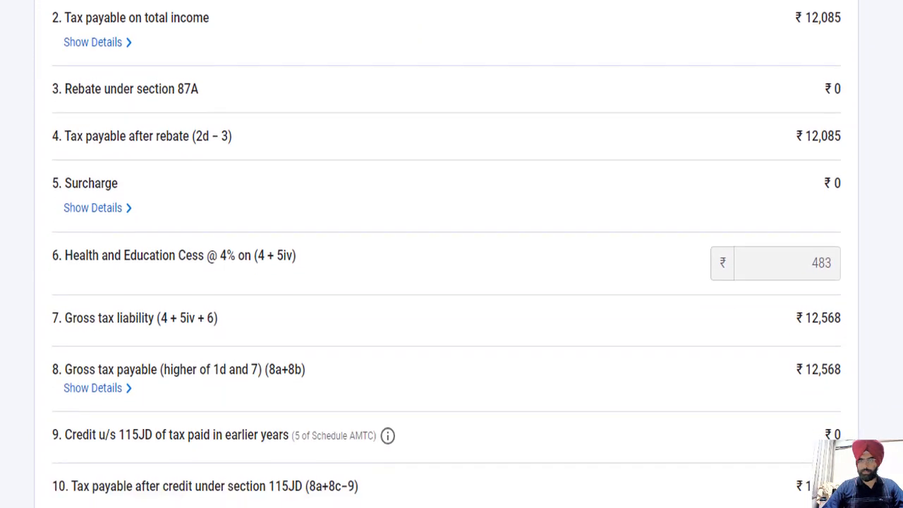
scroll(446, 254, "down", 3)
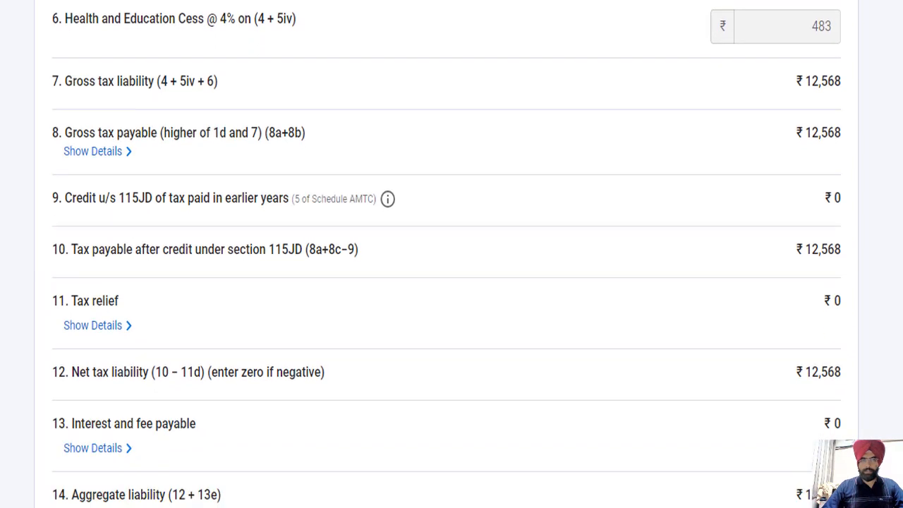
scroll(446, 253, "down", 1)
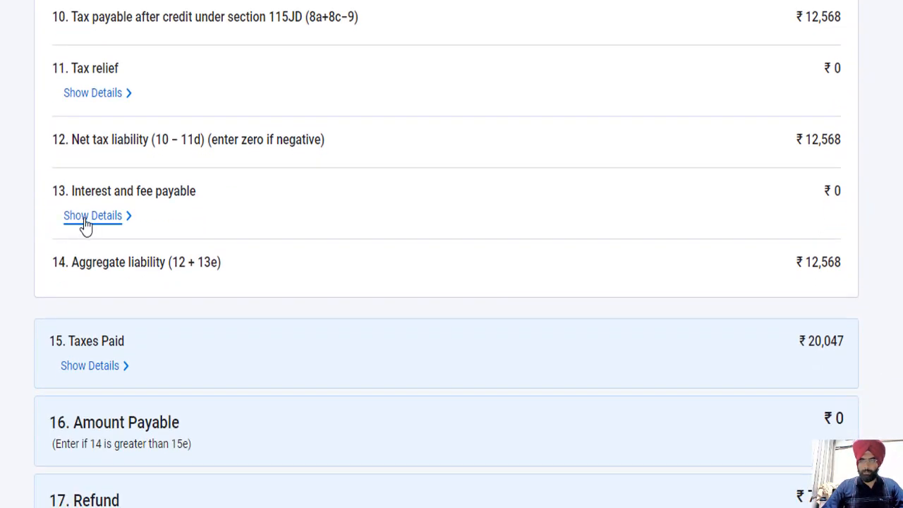
scroll(588, 338, "down", 2)
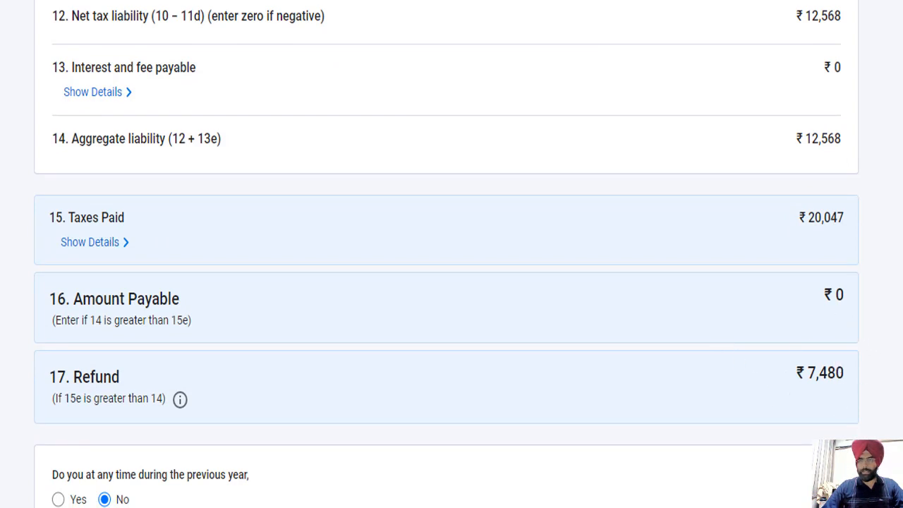
scroll(749, 308, "down", 3)
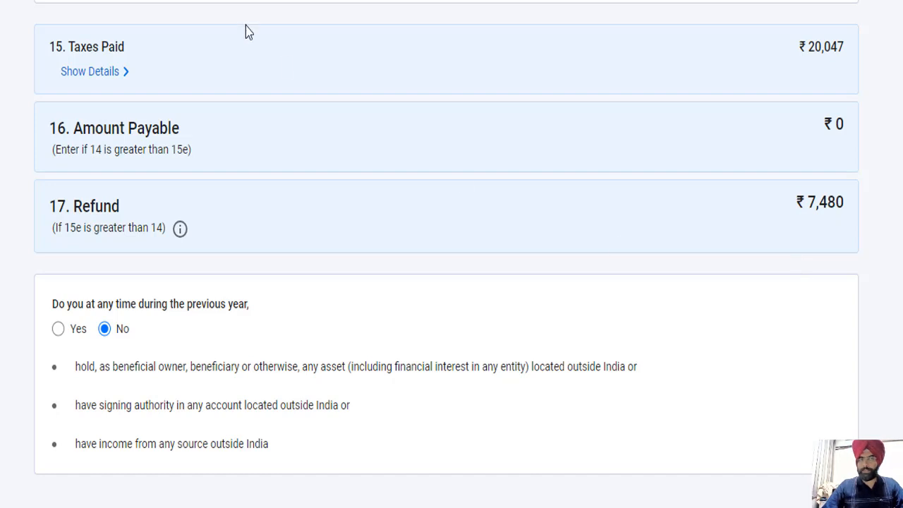
Step: Show the taxes paid breakdown in Part B - TTI and proceed to preview the return, keeping No for foreign assets
left_click(93, 77)
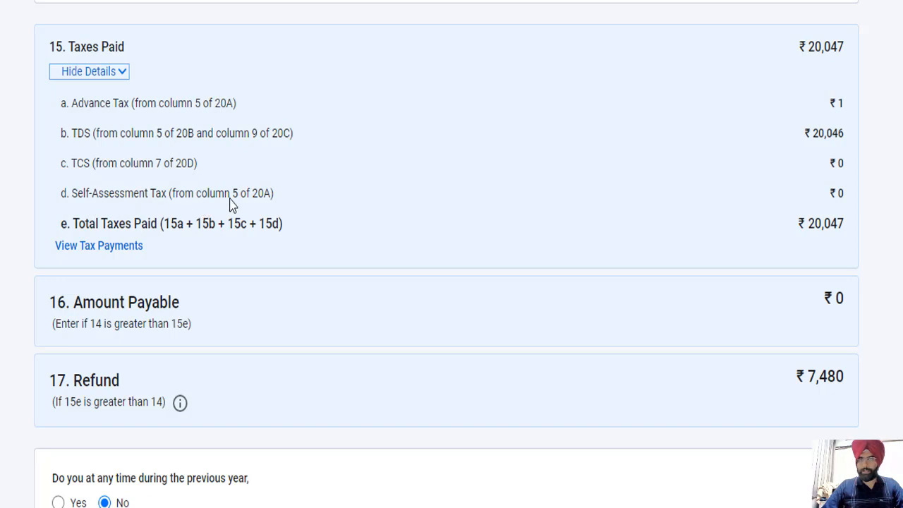
scroll(230, 203, "down", 5)
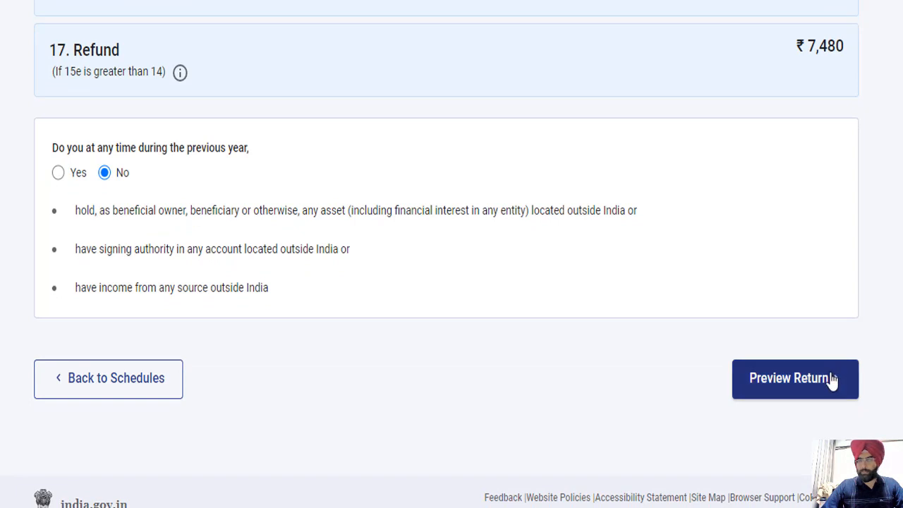
left_click(830, 379)
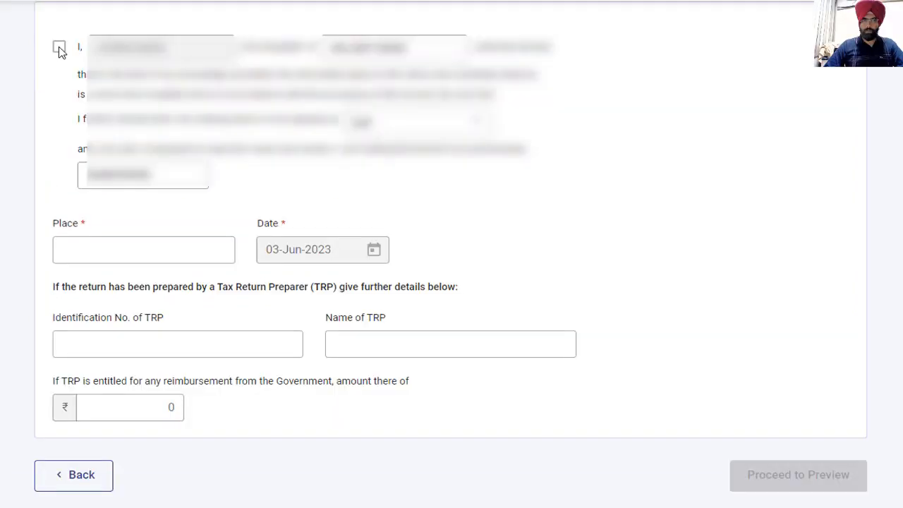
Step: Accept the verification declaration and enter CHD as the place, leaving the Tax Return Preparer details unfilled
left_click(59, 49)
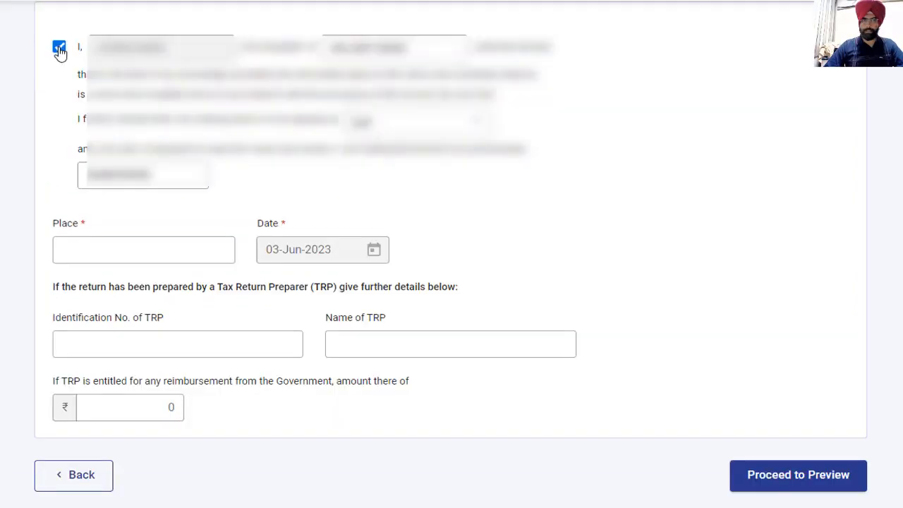
left_click(59, 49)
left_click(59, 49)
left_click(137, 252)
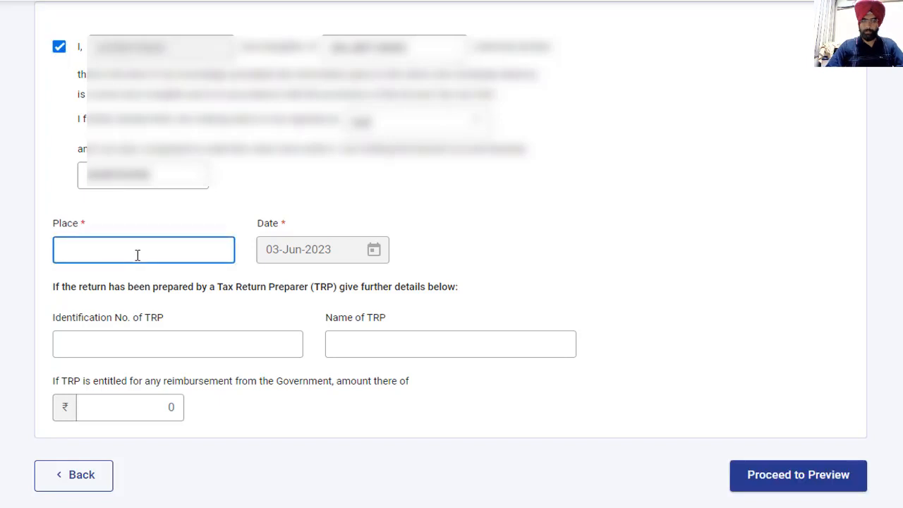
type("CH")
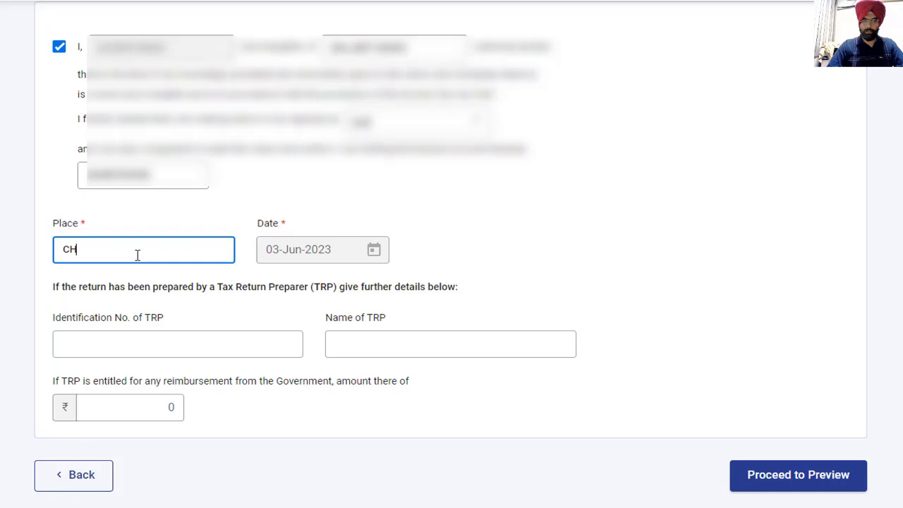
type("D")
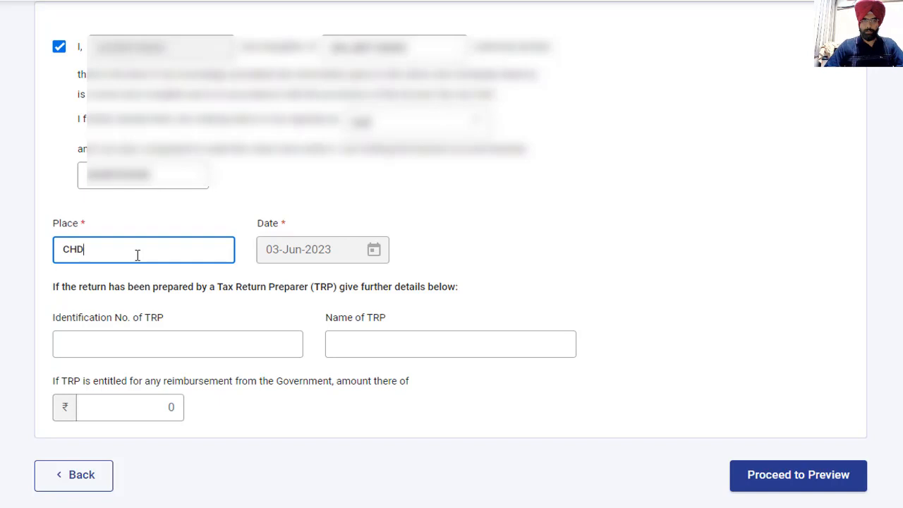
Step: Proceed to the ITR-2 preview, look through Schedule Salary to its end, and run validation of the return
left_click(801, 478)
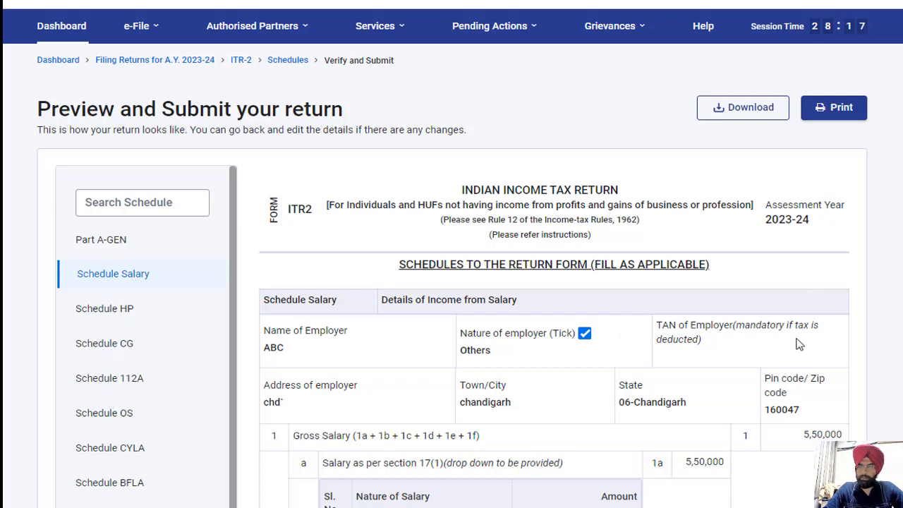
scroll(451, 282, "down", 15)
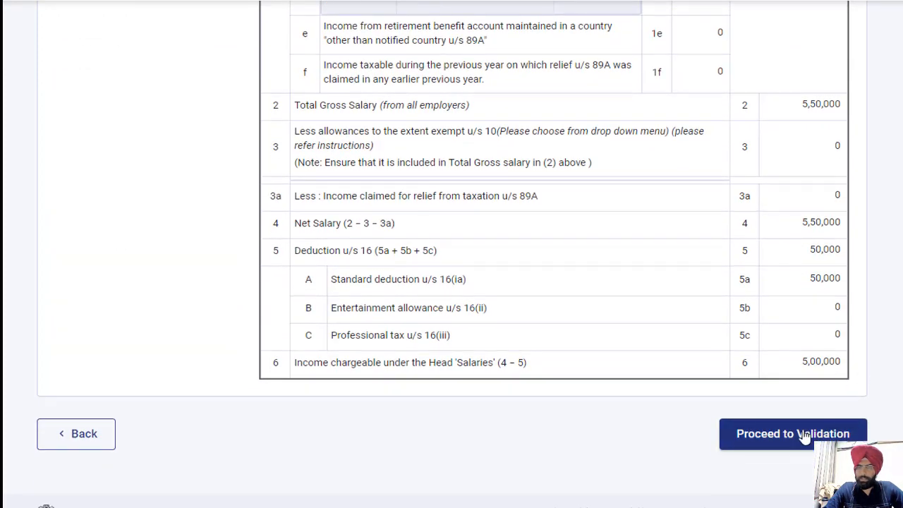
left_click(804, 435)
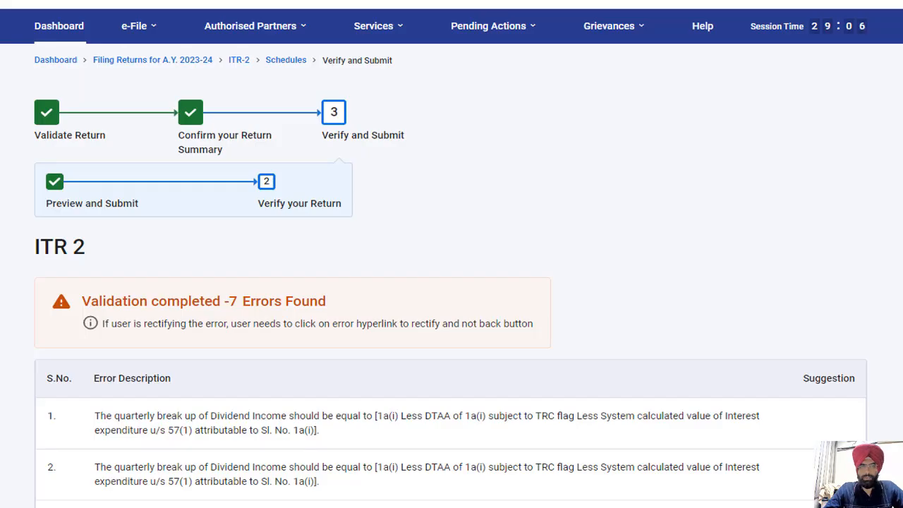
Step: Follow the dividend income validation error to Schedule Other Sources, enter 5,000 dividend income for 16/9 to 15/12, and confirm the schedule
scroll(451, 282, "down", 3)
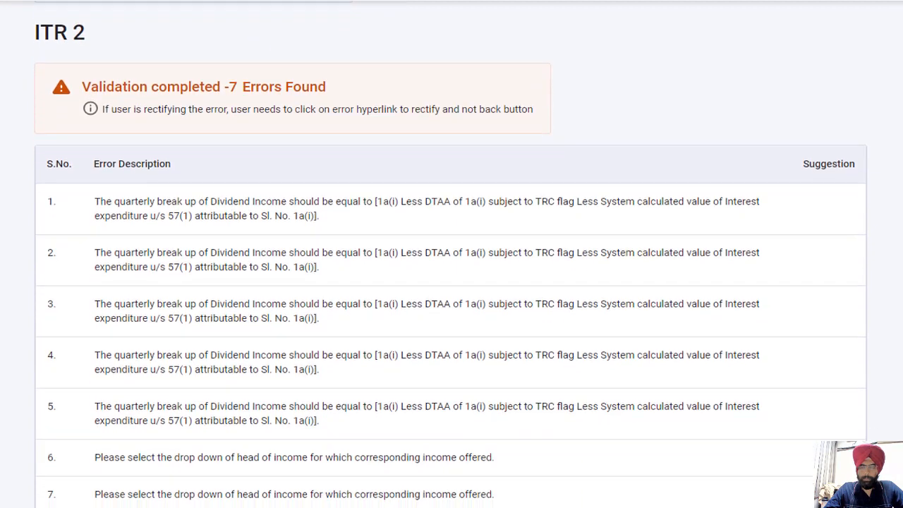
scroll(451, 282, "down", 1)
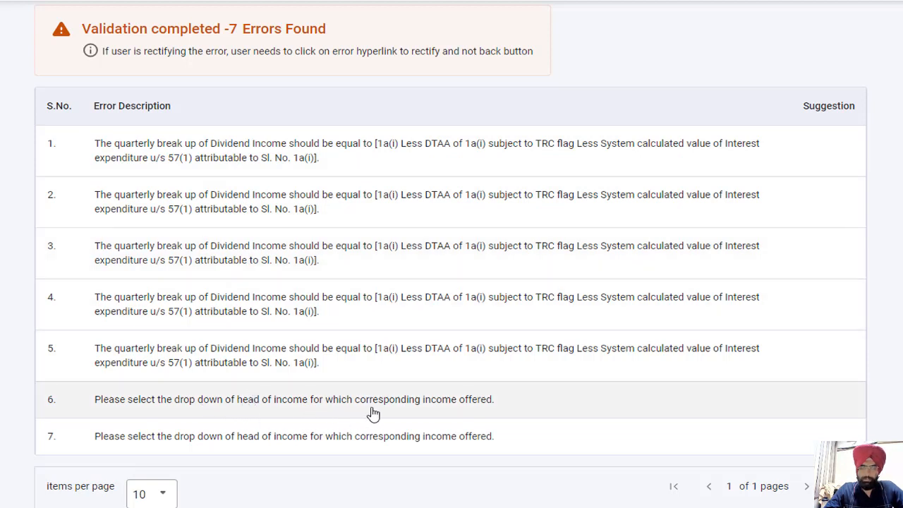
left_click(154, 150)
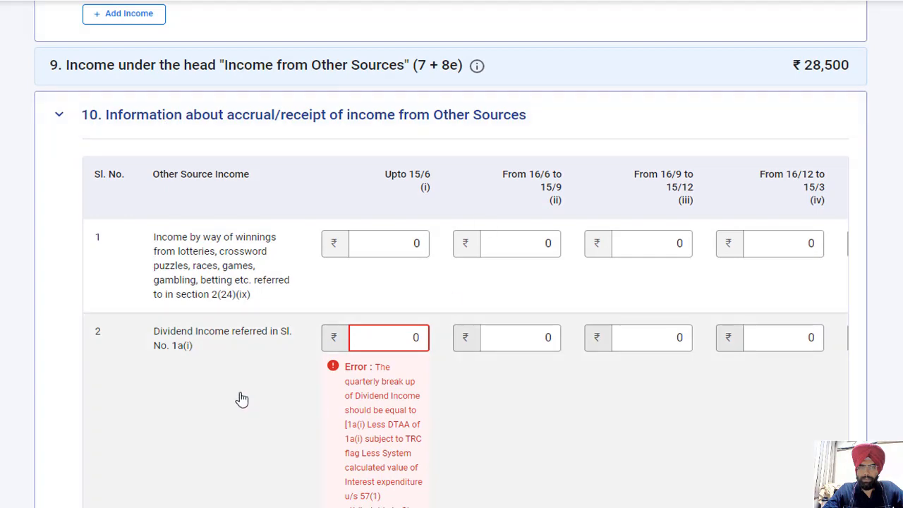
mouse_move(900, 257)
left_mouse_down()
mouse_move(901, 173)
mouse_move(901, 256)
left_mouse_up()
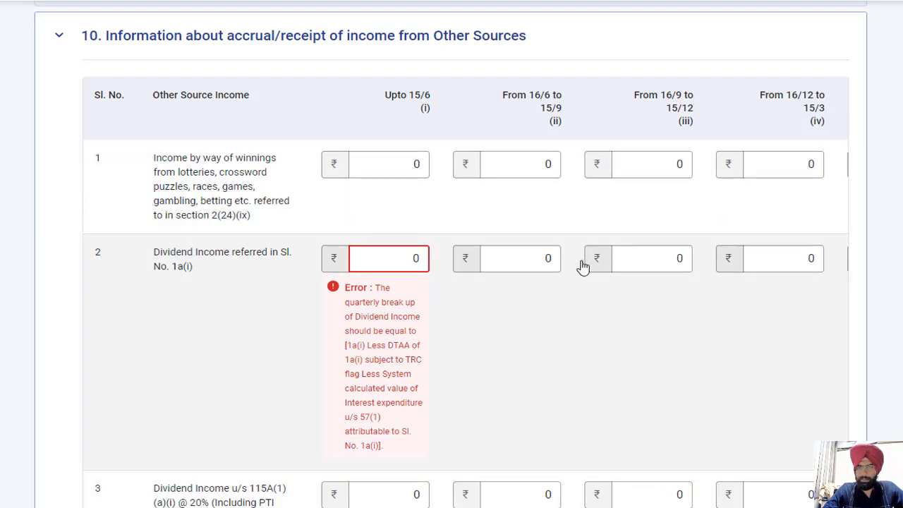
left_click(656, 258)
type("5000")
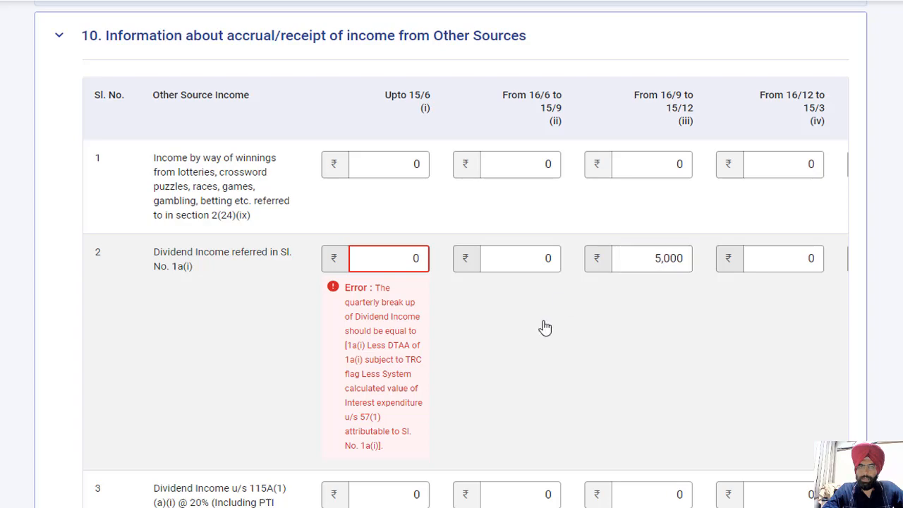
scroll(452, 253, "down", 8)
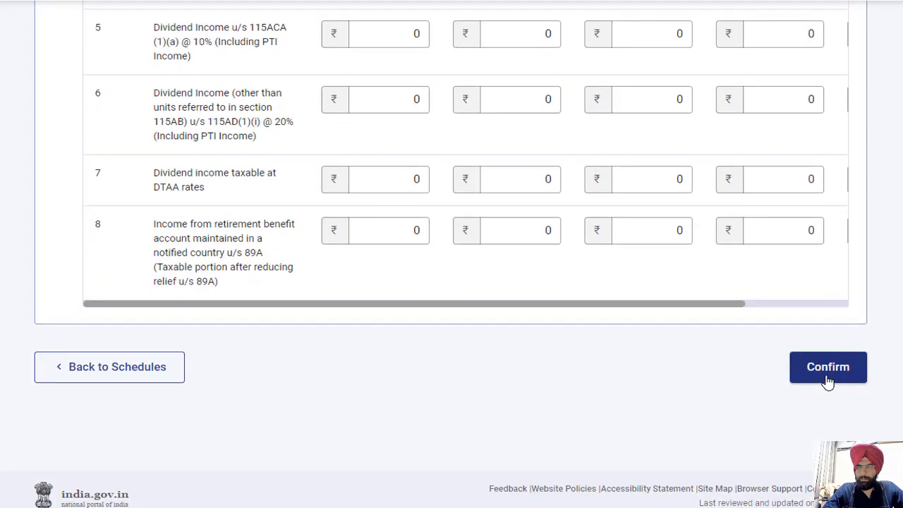
left_click(828, 370)
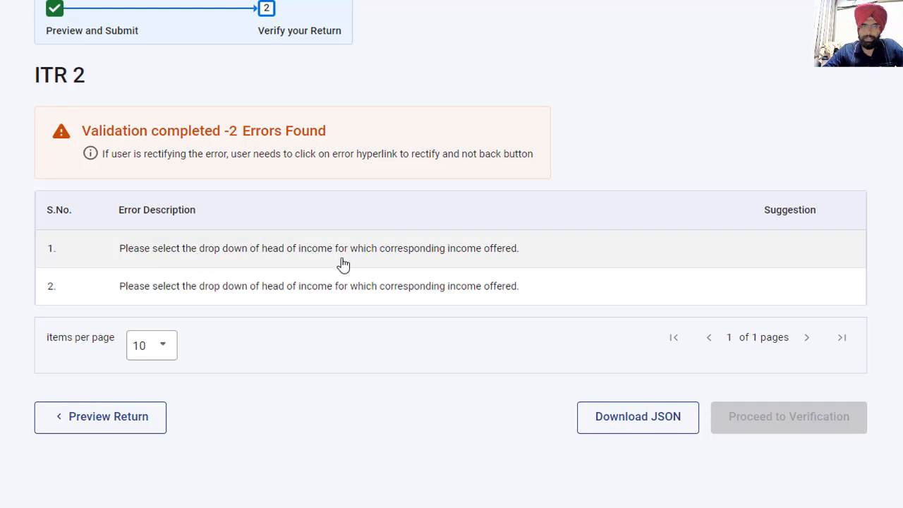
Step: Follow the missing head of income error to the TDS entry, choose Income from Other Sources, and complete the correction
left_click(294, 252)
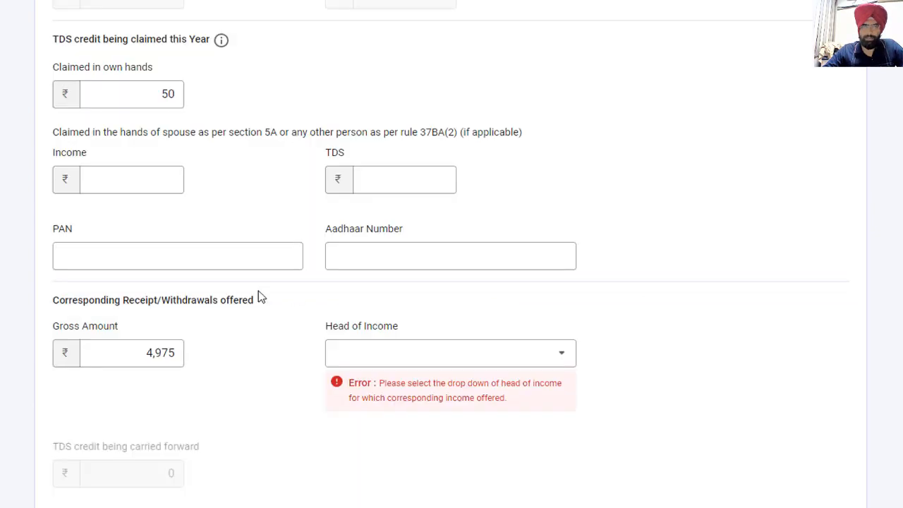
left_click(385, 360)
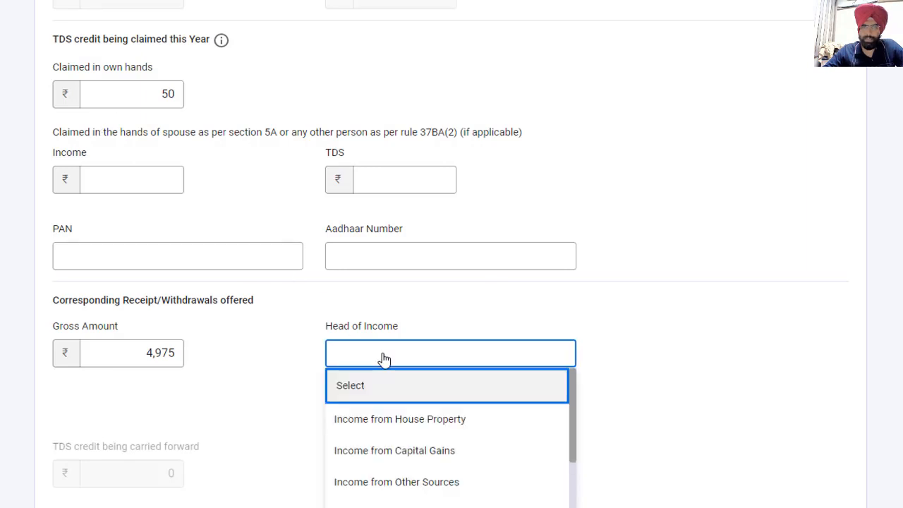
left_click(430, 491)
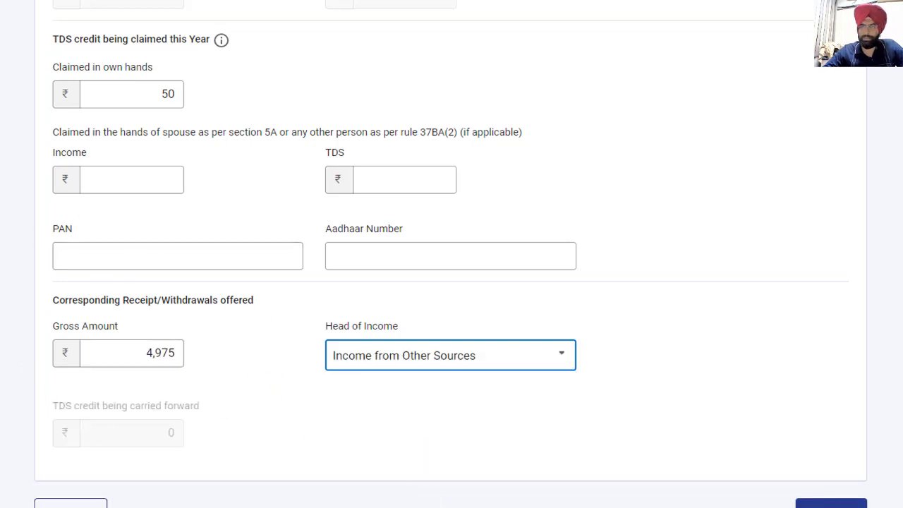
scroll(452, 254, "down", 1)
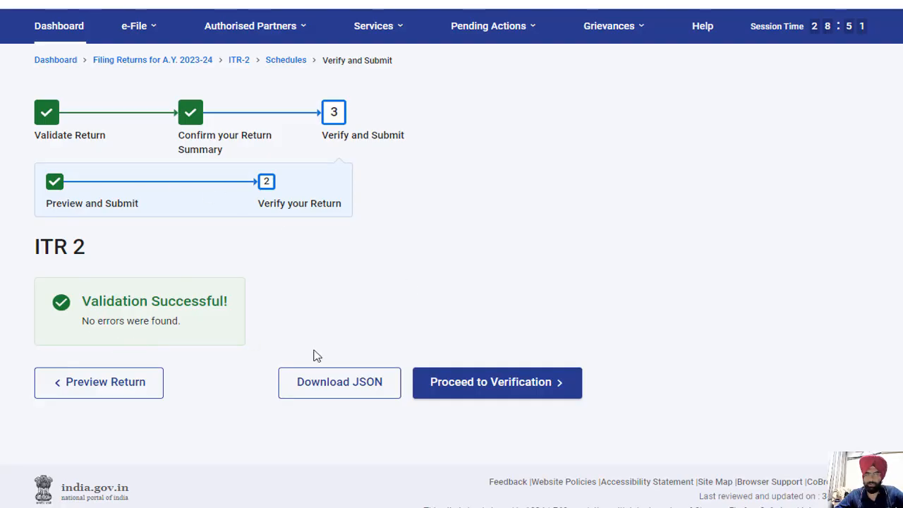
Step: Proceed to verification of the validated return and choose e-Verify Now as the verification method
left_click(476, 385)
scroll(476, 394, "down", 2)
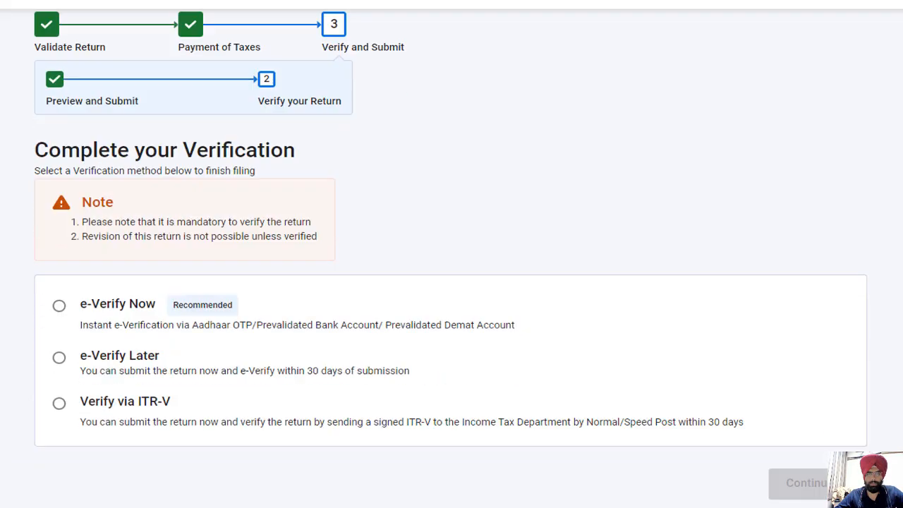
scroll(451, 254, "down", 1)
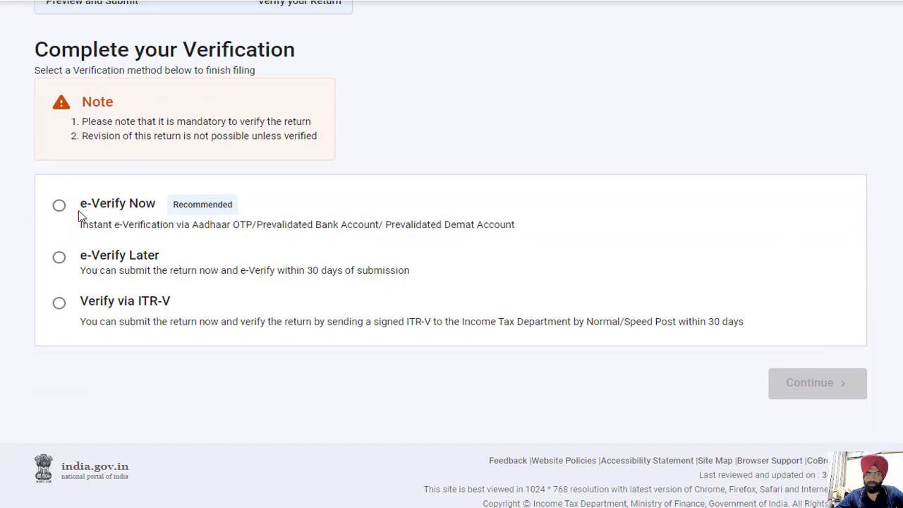
left_click(62, 209)
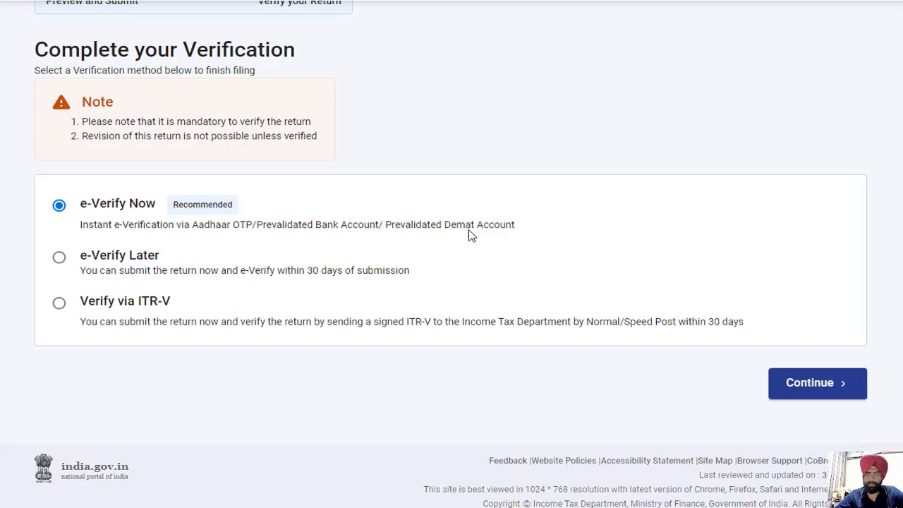
Step: Try the e-Verify Later and Verify via ITR-V methods, cancelling the 30-day notice for each
left_click(61, 259)
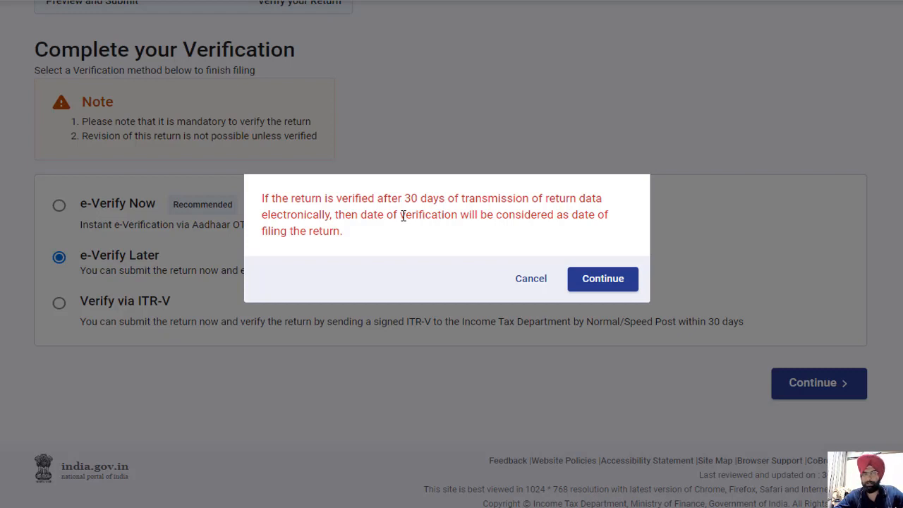
left_click(523, 279)
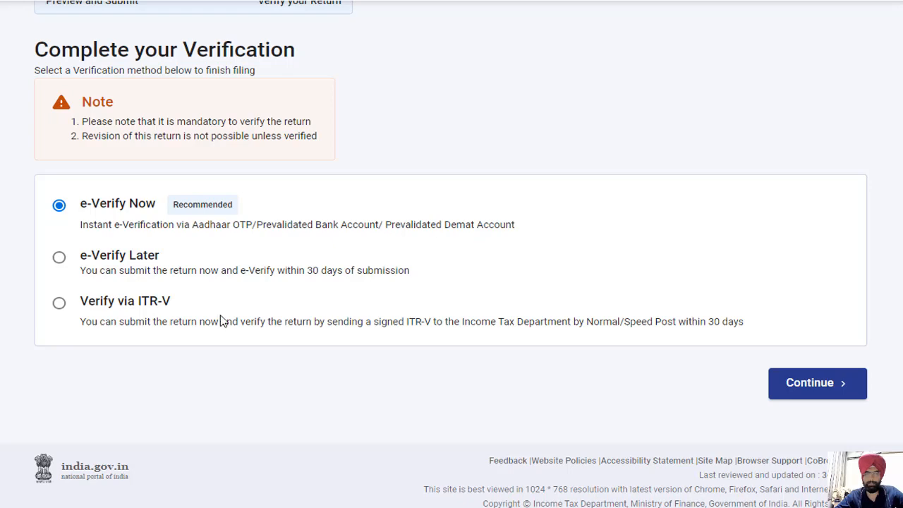
left_click(60, 304)
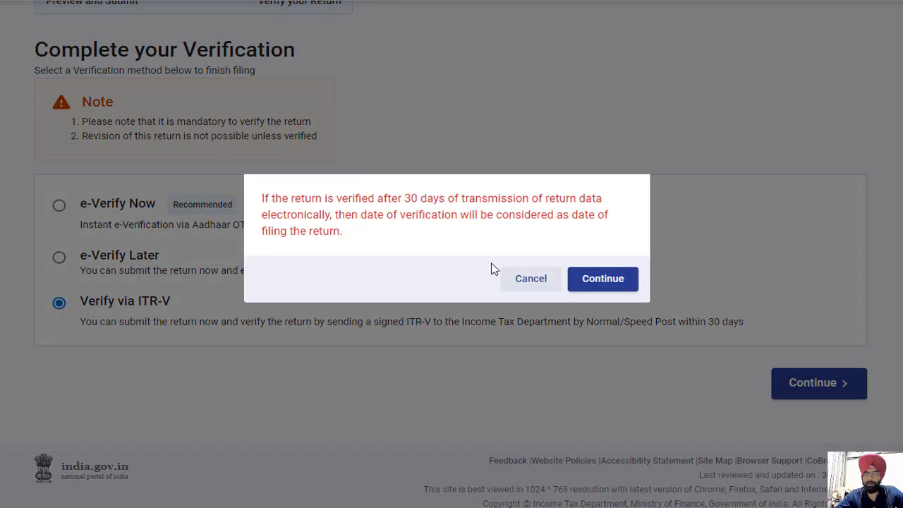
left_click(529, 280)
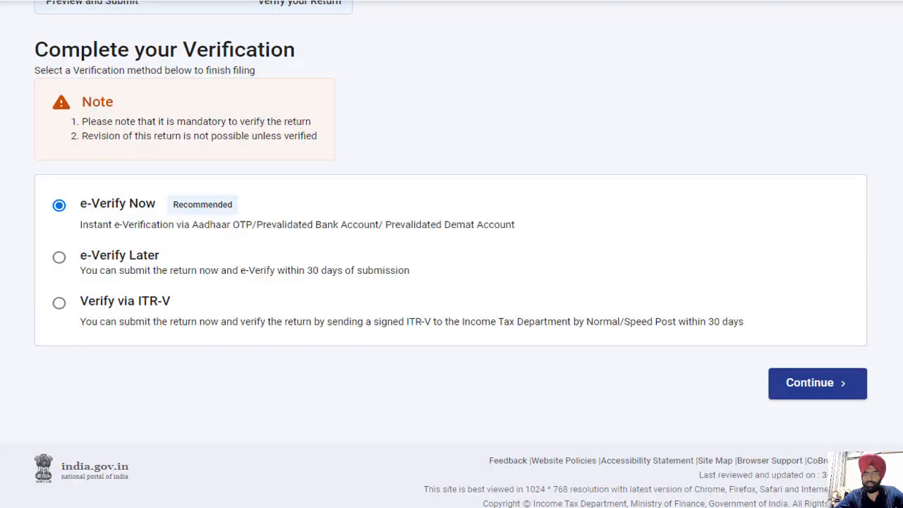
scroll(452, 254, "up", 3)
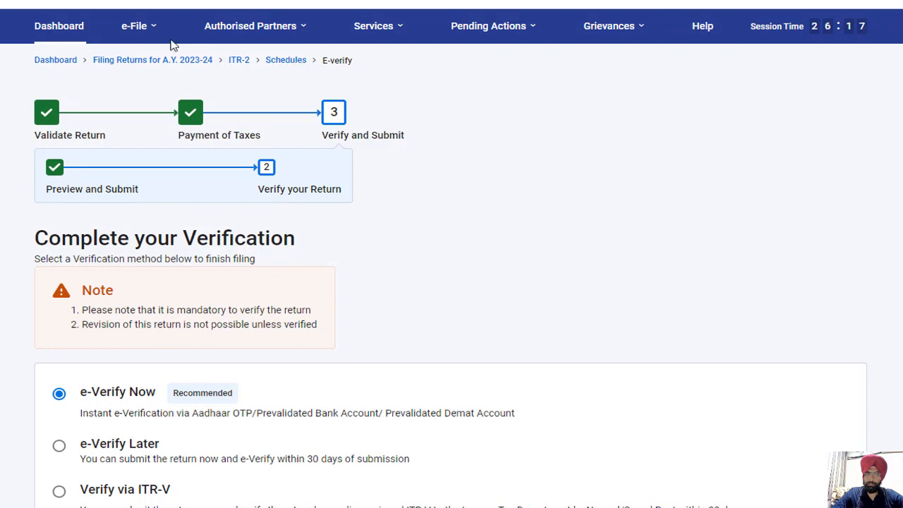
left_click(147, 28)
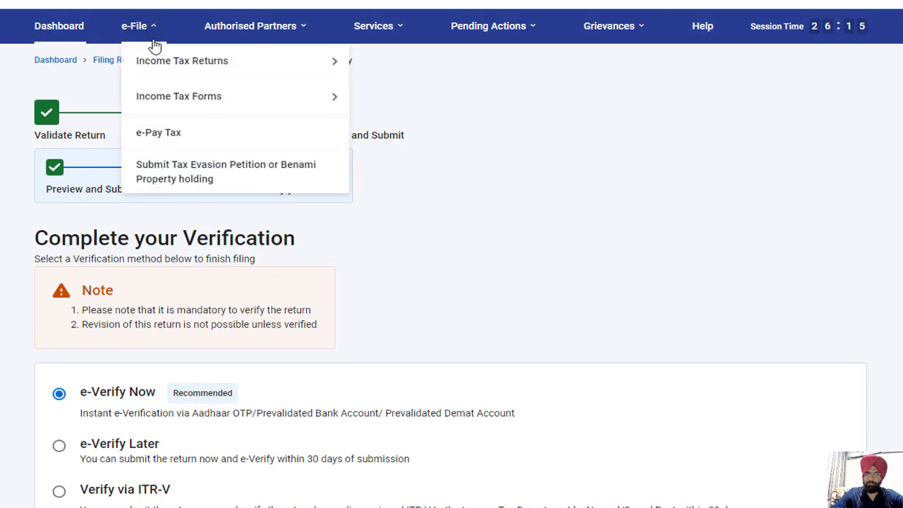
mouse_move(165, 59)
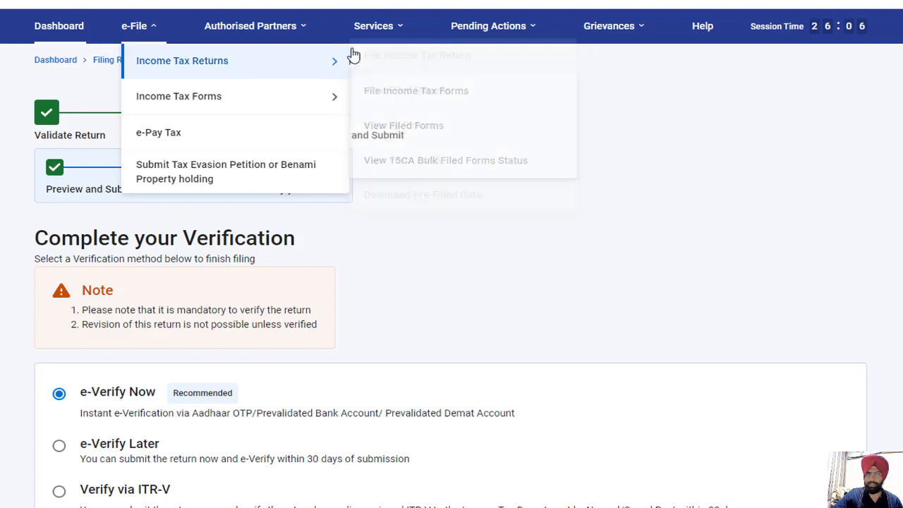
mouse_move(376, 34)
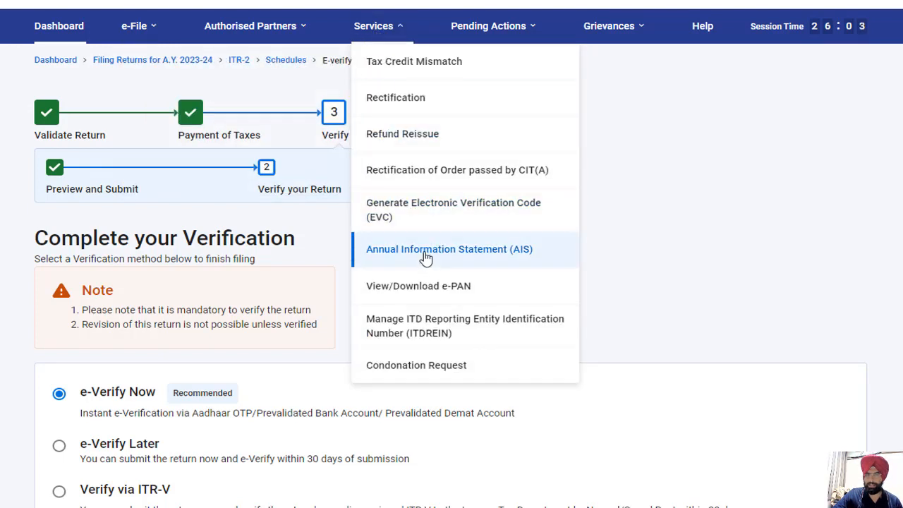